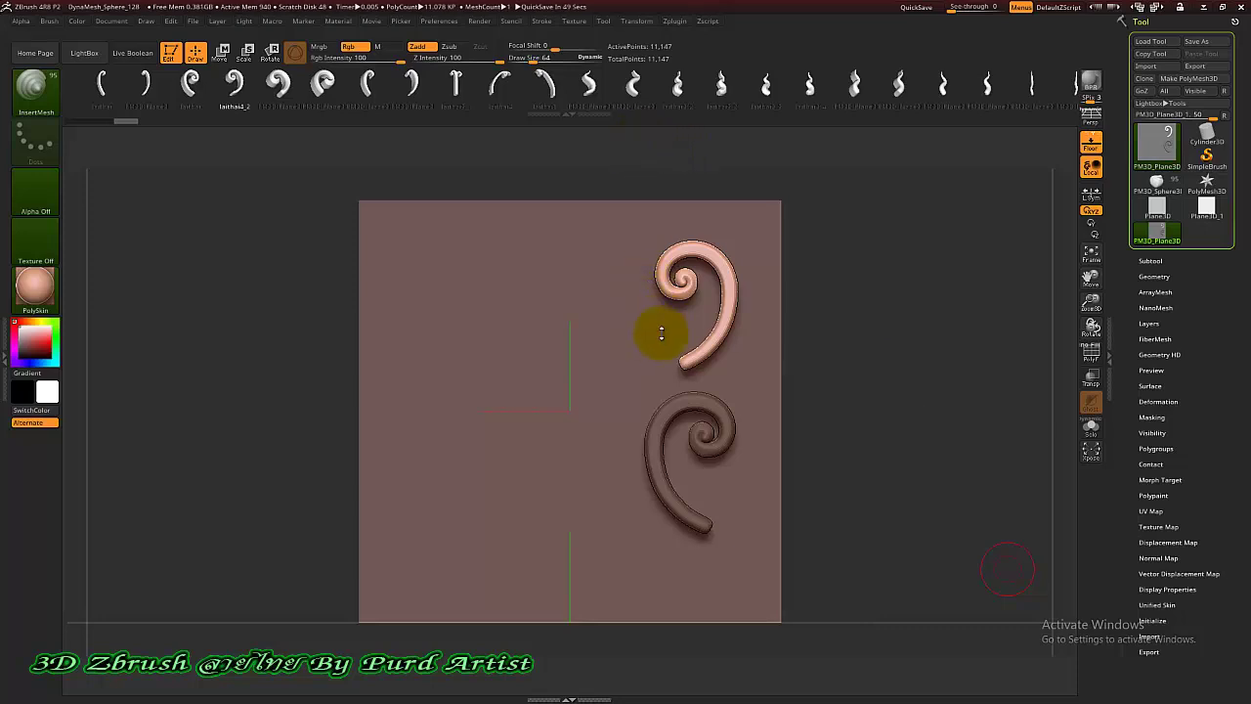
Zoom in on the plane's two spirals and select the laithai spiral in the InsertMesh shelf
drag(438, 306, 308, 288)
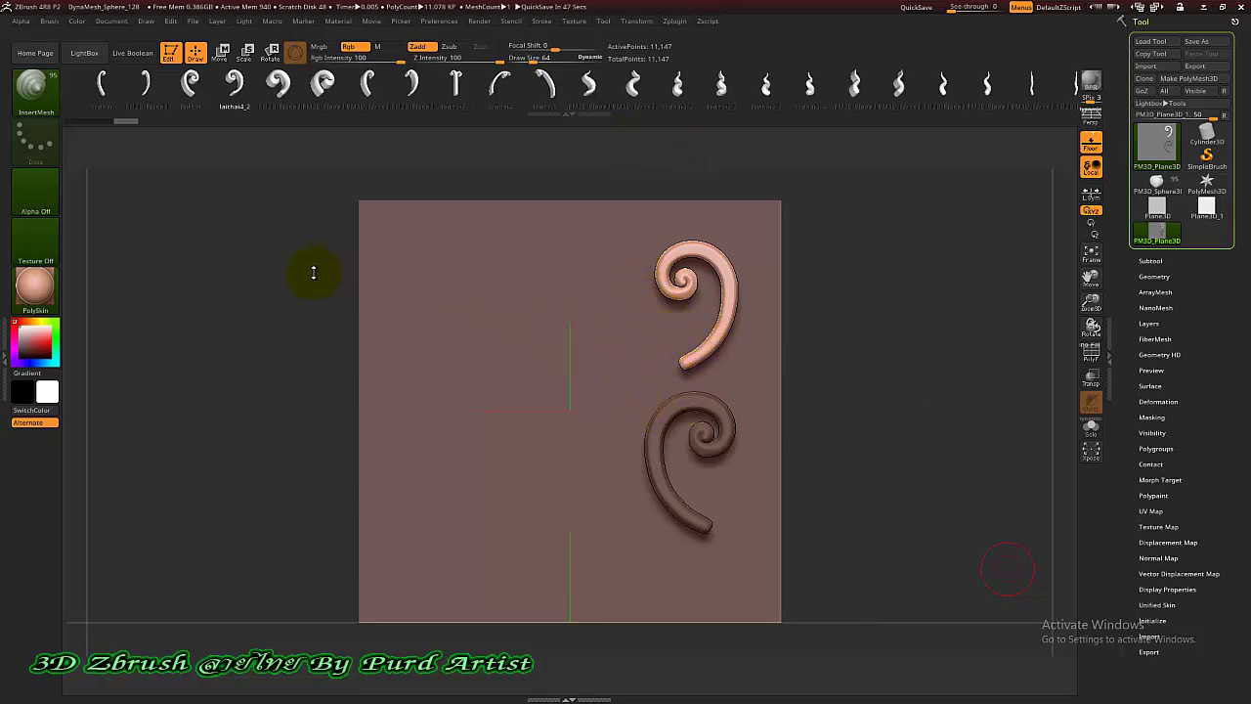
drag(480, 332, 234, 338)
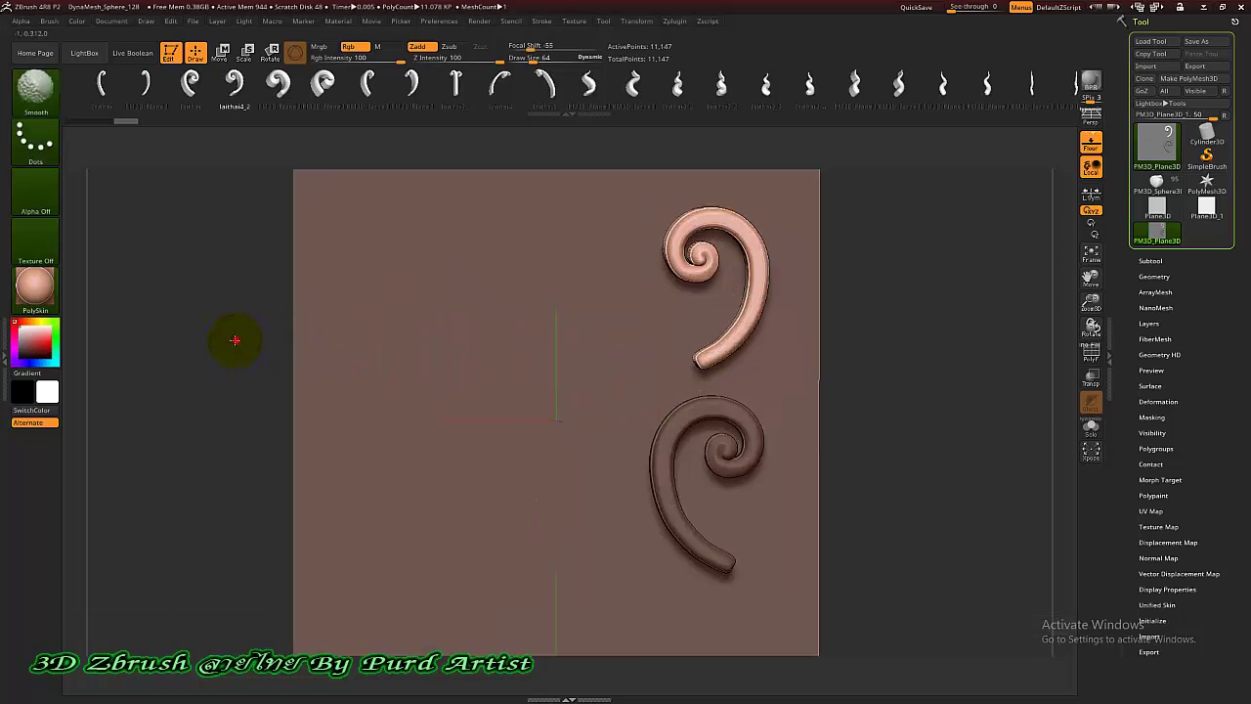
drag(308, 288, 327, 294)
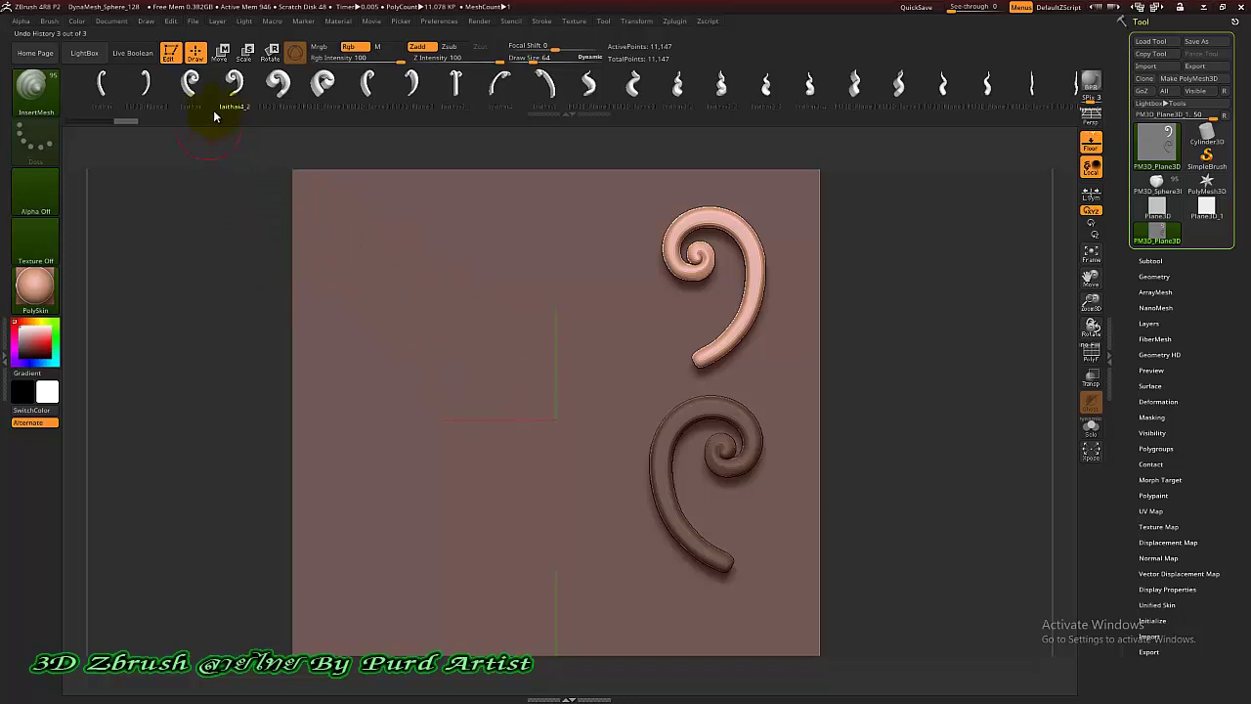
click(191, 85)
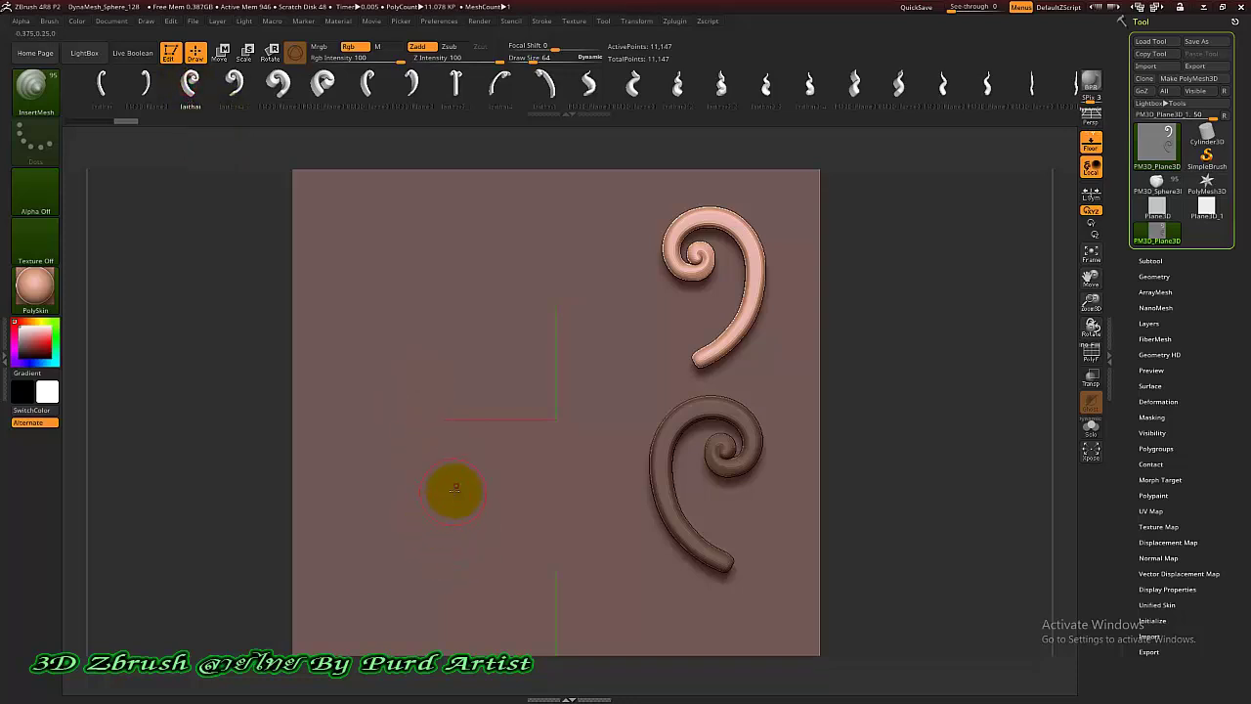
Stack three linked spirals (laithai, laithai_2, laithai) from the lower left of the plane upward
drag(445, 496, 446, 542)
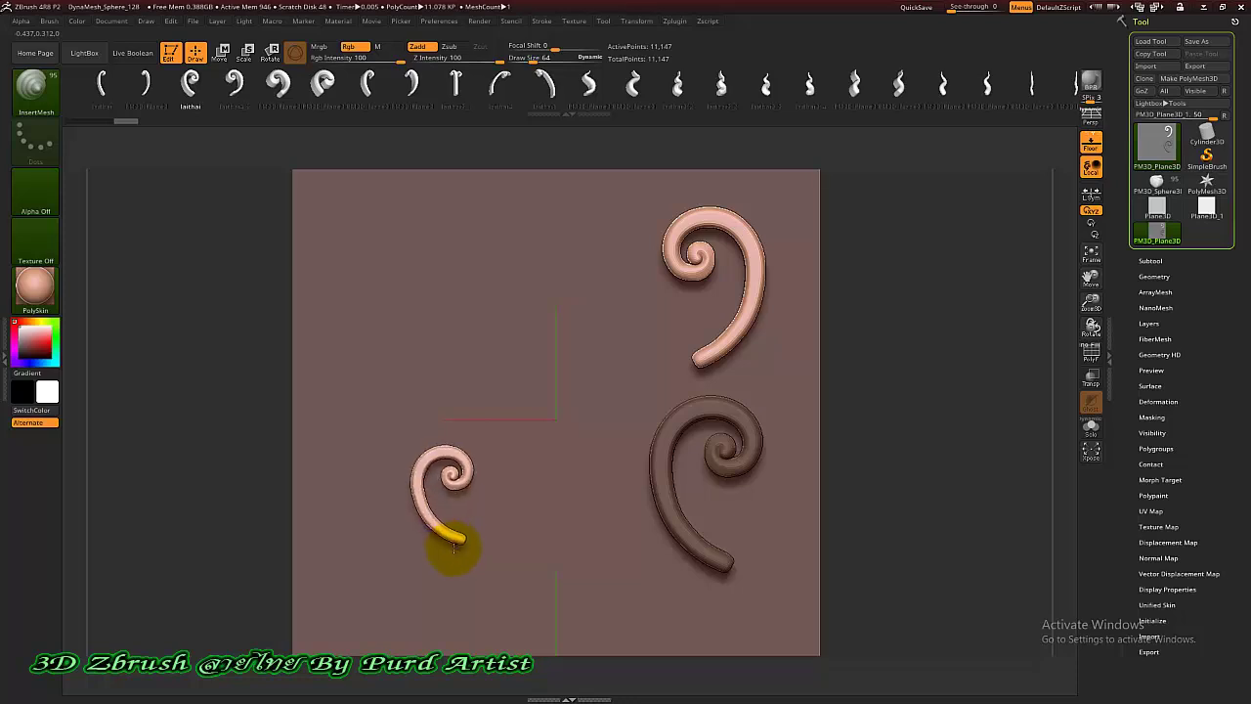
click(234, 85)
drag(450, 369, 433, 433)
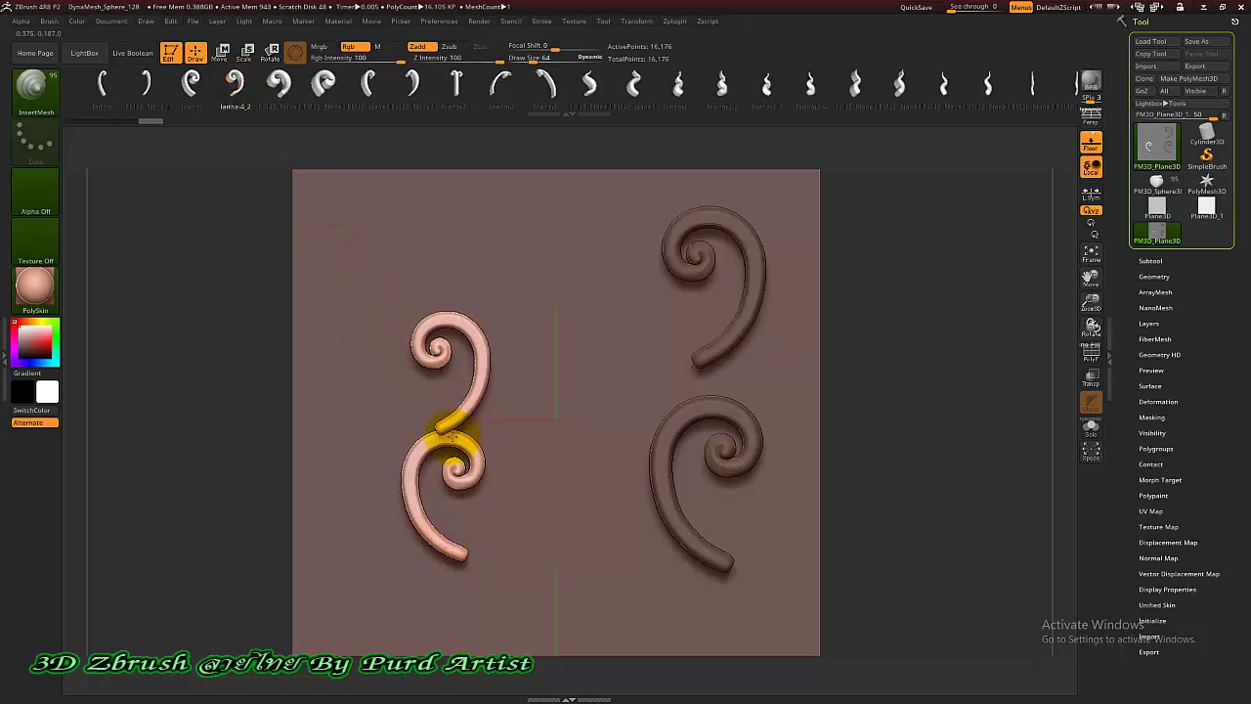
click(191, 85)
drag(425, 256, 455, 321)
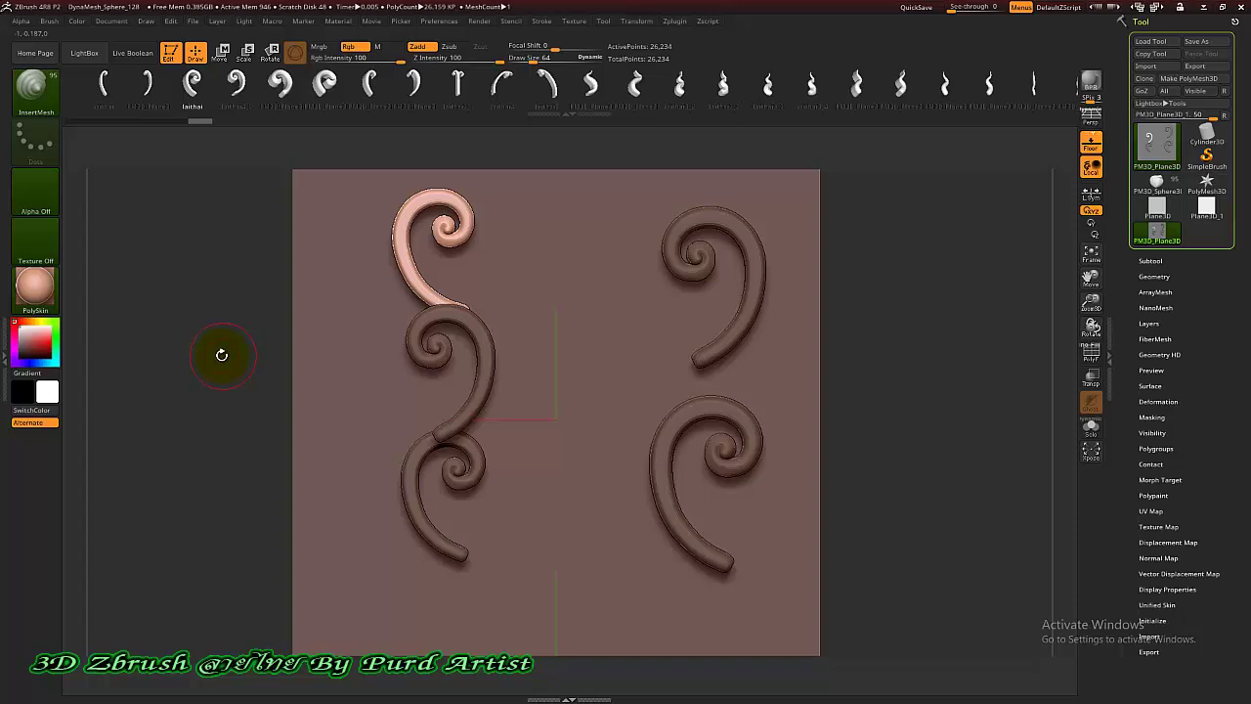
mouse_move(222, 355)
mouse_down()
mouse_move(238, 318)
mouse_move(232, 362)
mouse_up()
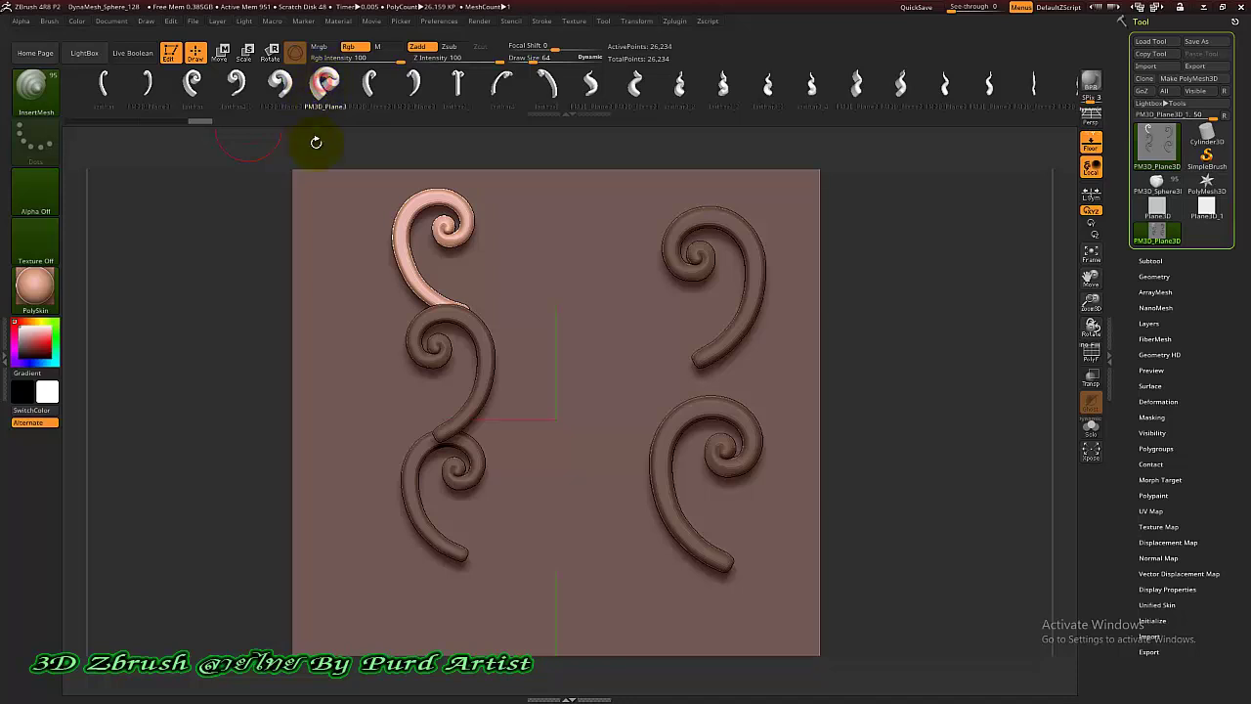
ctrl+right_drag(382, 355, 391, 391)
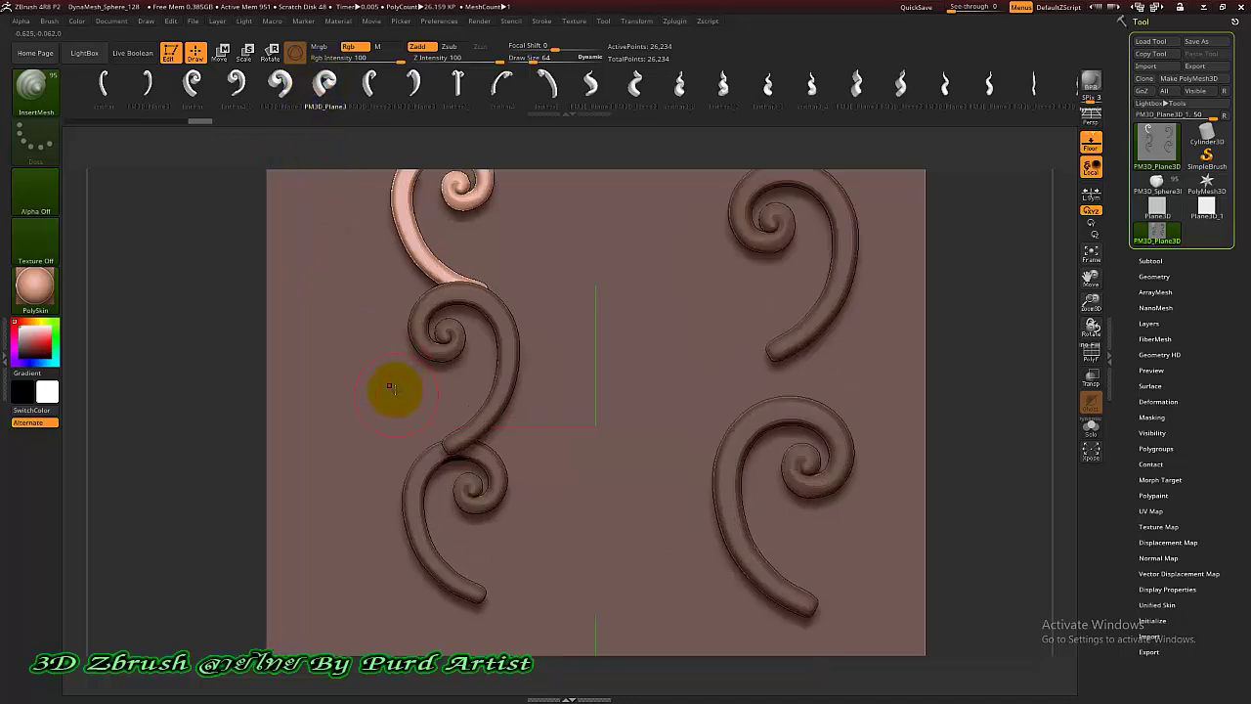
Insert three small spiral curls at the middle joint, near the top, and on the bottom tail
click(279, 86)
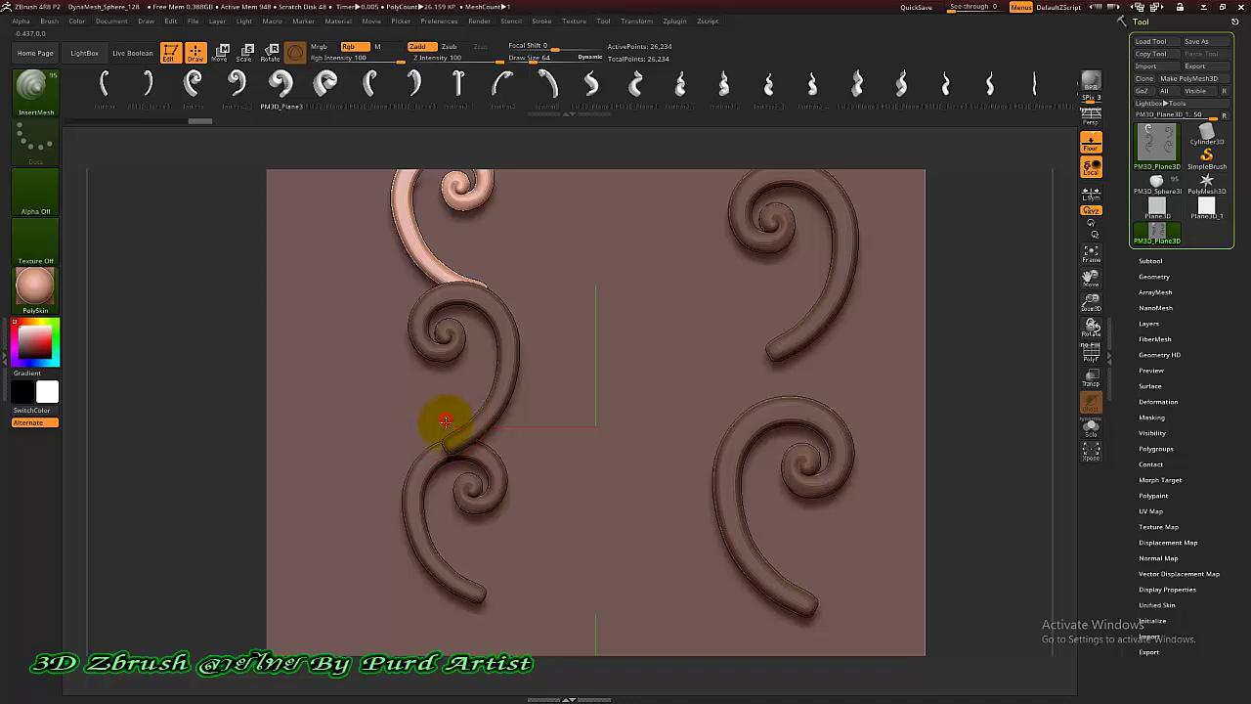
drag(445, 421, 432, 441)
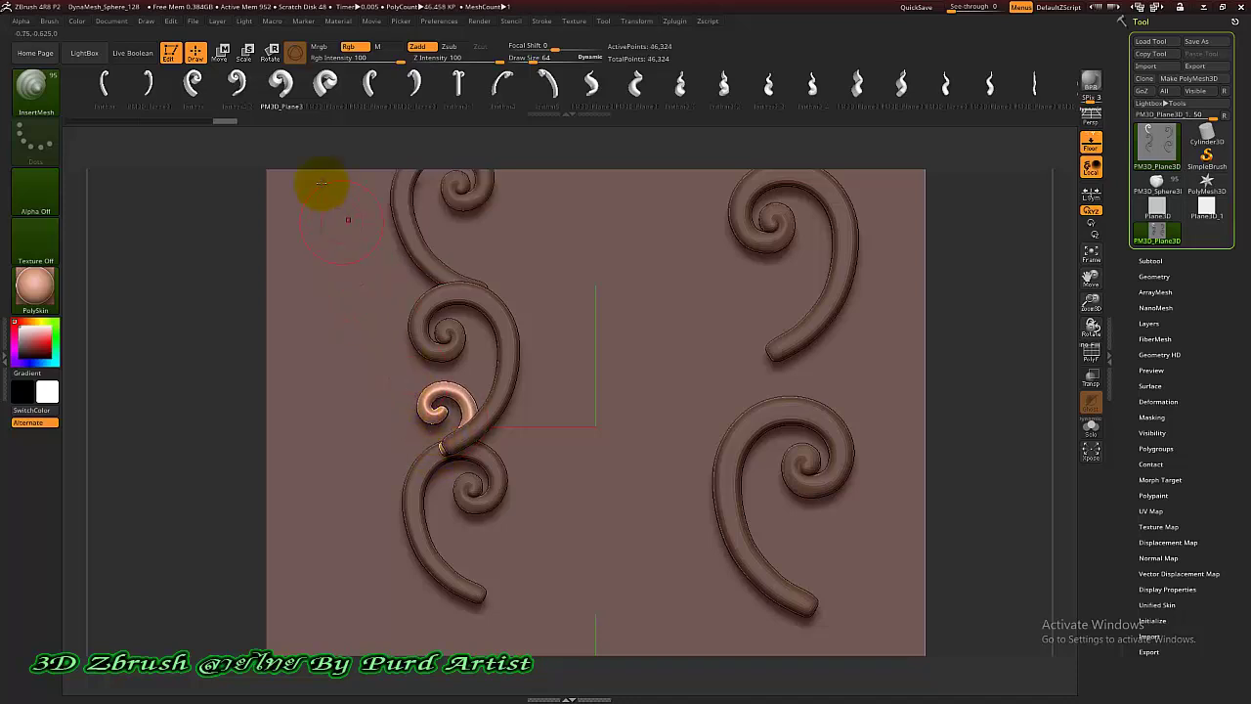
click(323, 83)
drag(464, 256, 475, 287)
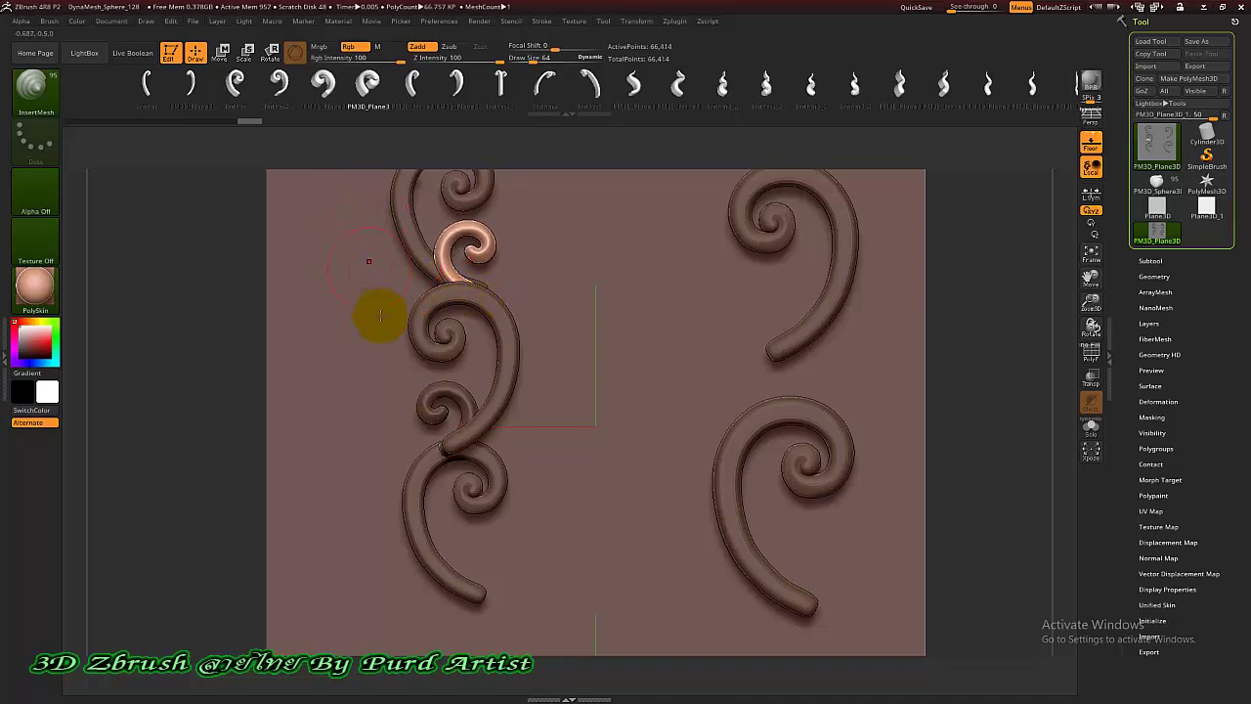
drag(469, 561, 475, 590)
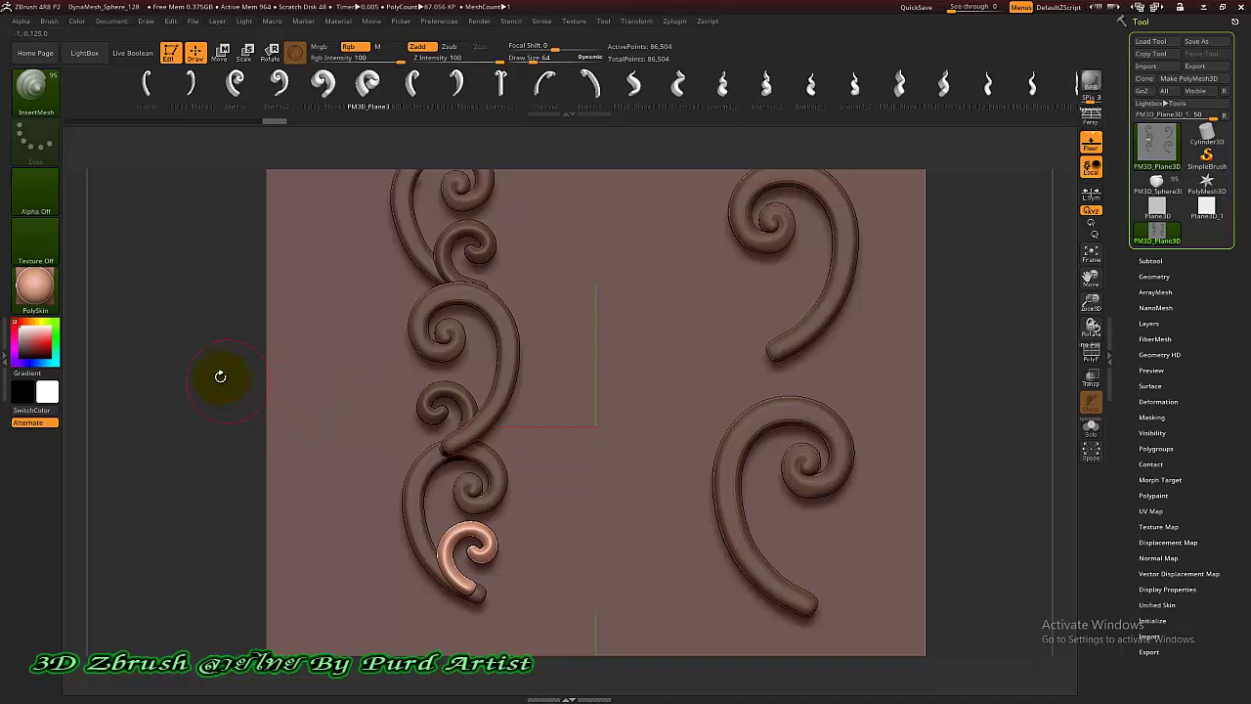
mouse_move(221, 372)
mouse_down()
mouse_move(186, 414)
mouse_move(177, 393)
mouse_up()
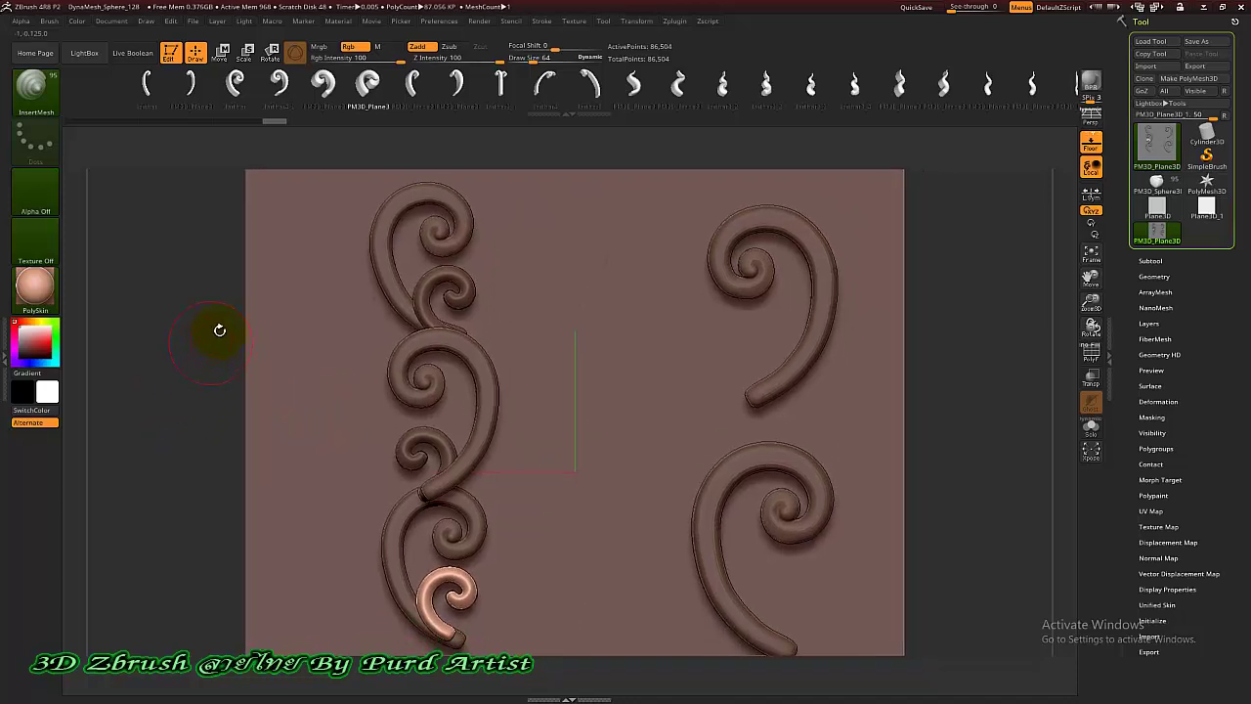
Place flame-tip insert meshes inside the top, bottom and middle spirals
click(411, 86)
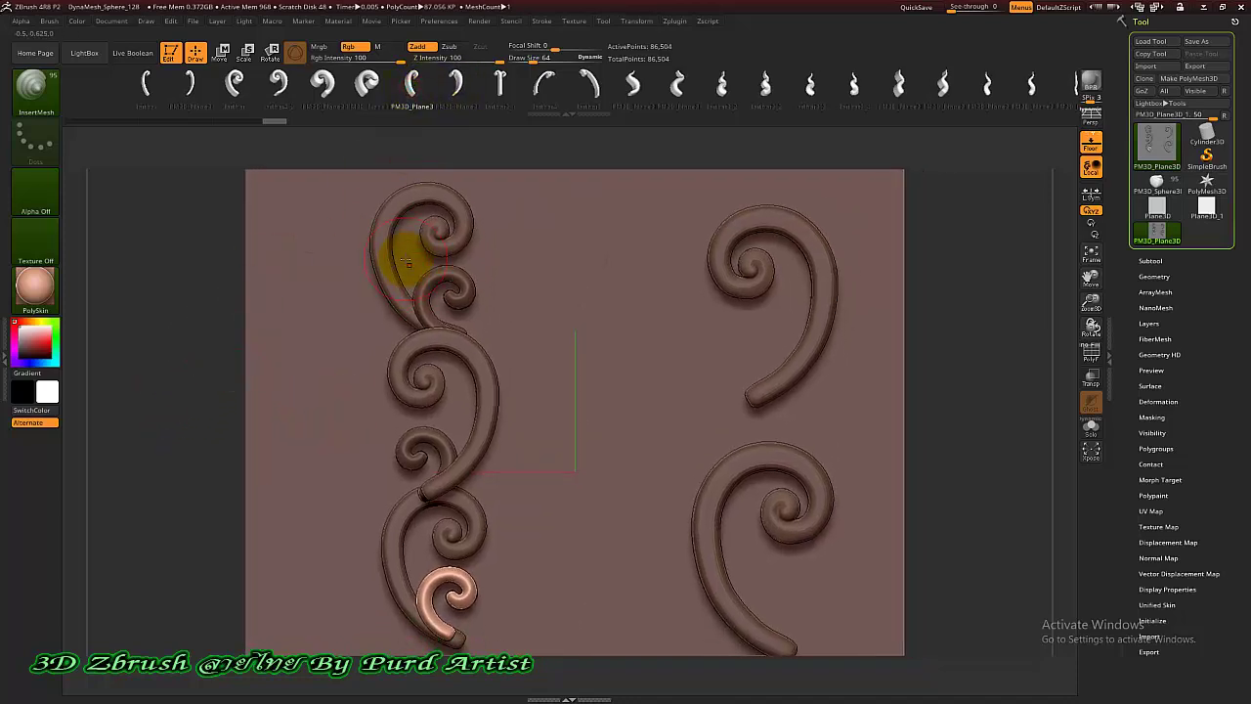
drag(400, 279, 405, 275)
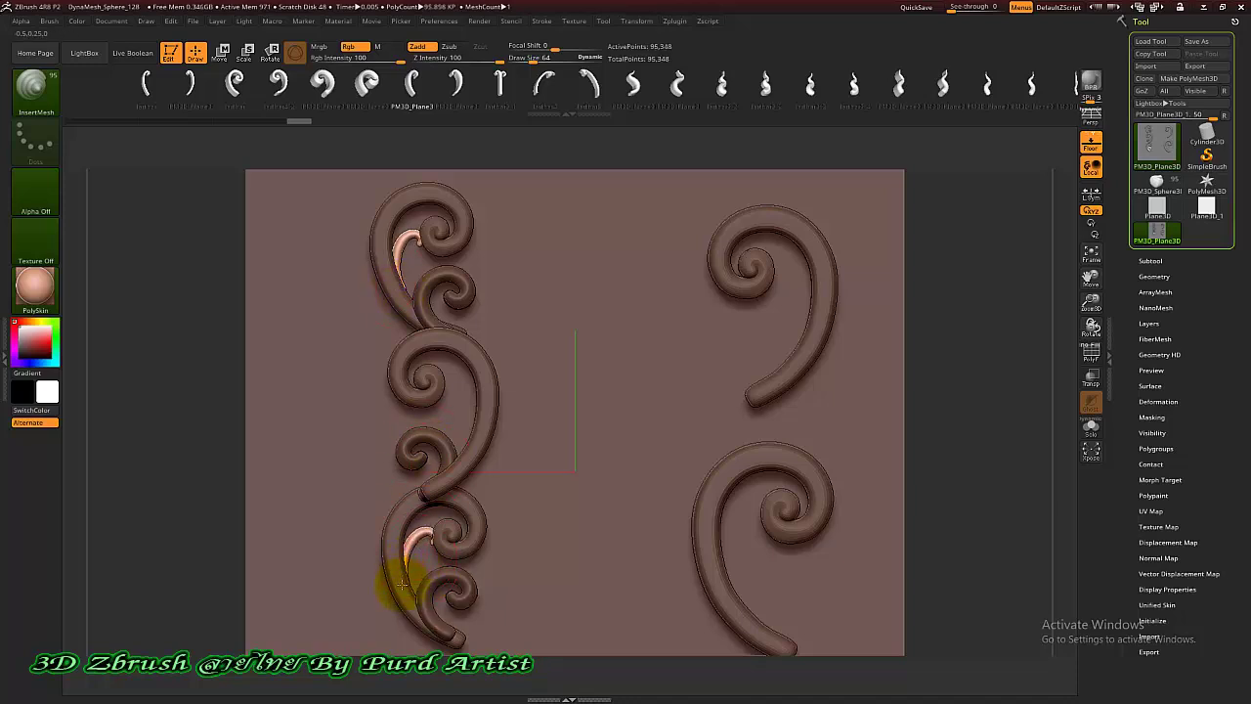
drag(406, 583, 406, 583)
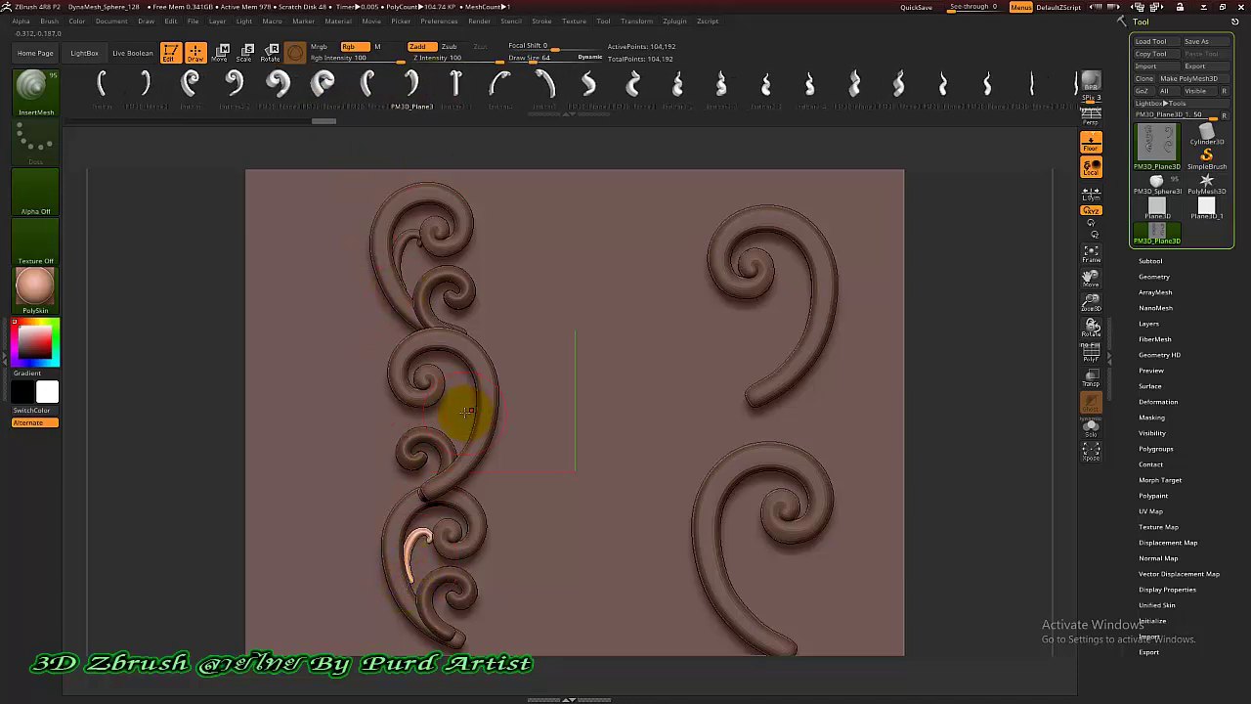
drag(471, 430, 469, 426)
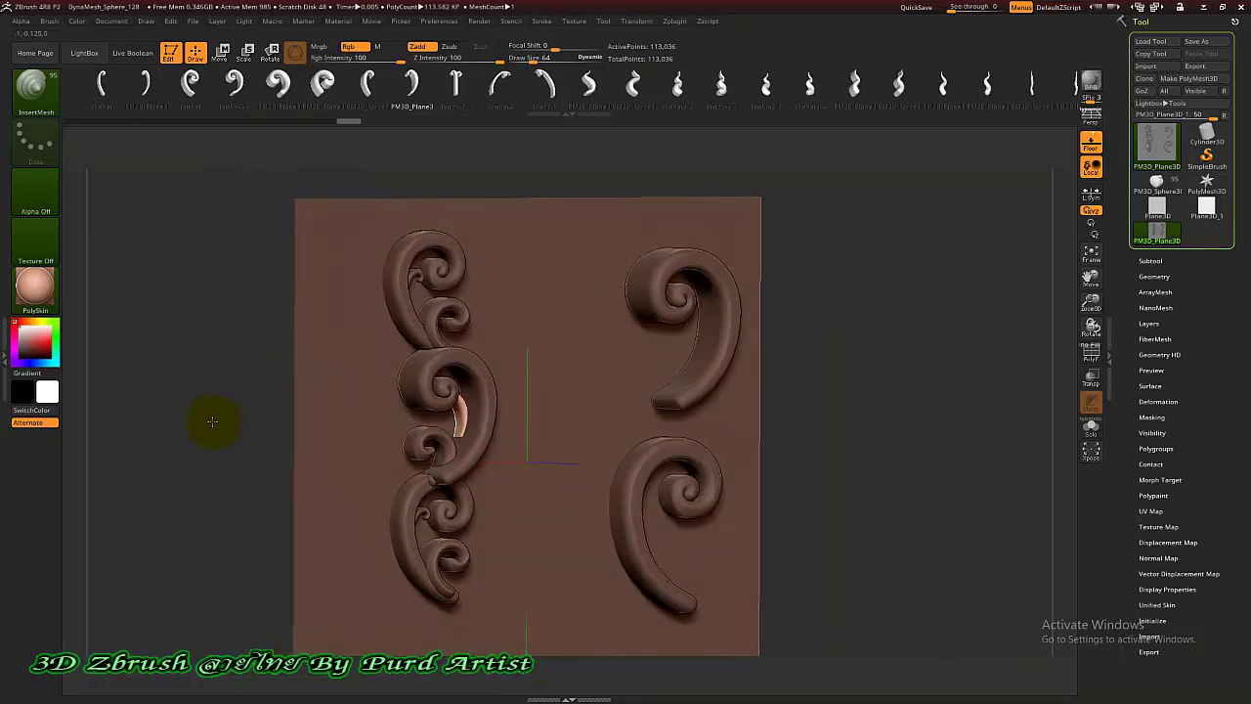
shift+drag(192, 419, 243, 352)
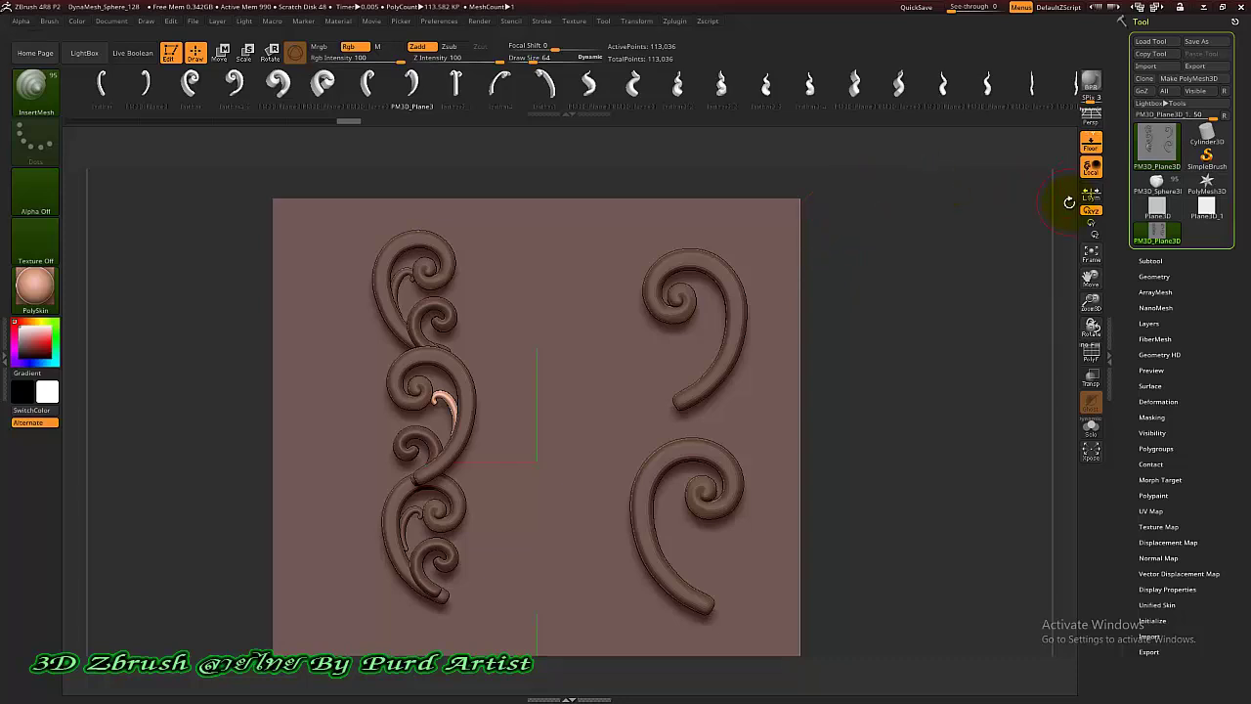
Switch to SimpleBrush, leaving edit mode, and clear the canvas
click(1206, 156)
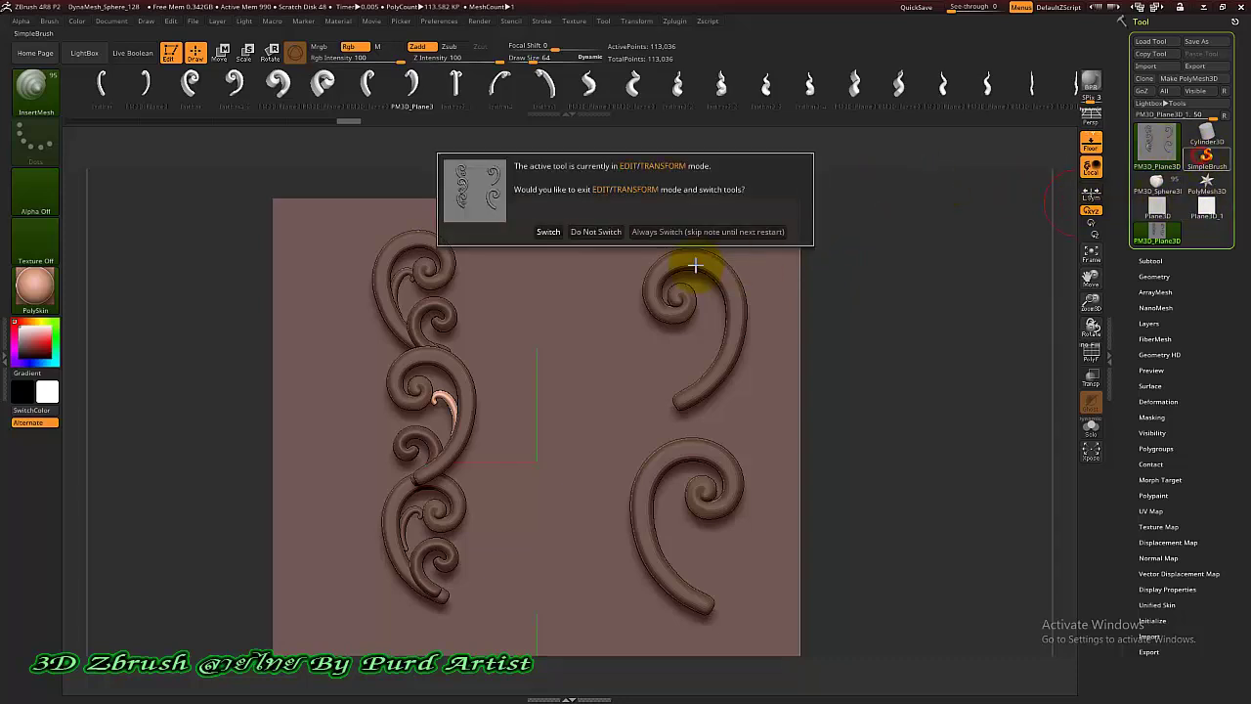
click(549, 232)
key(ctrl+n)
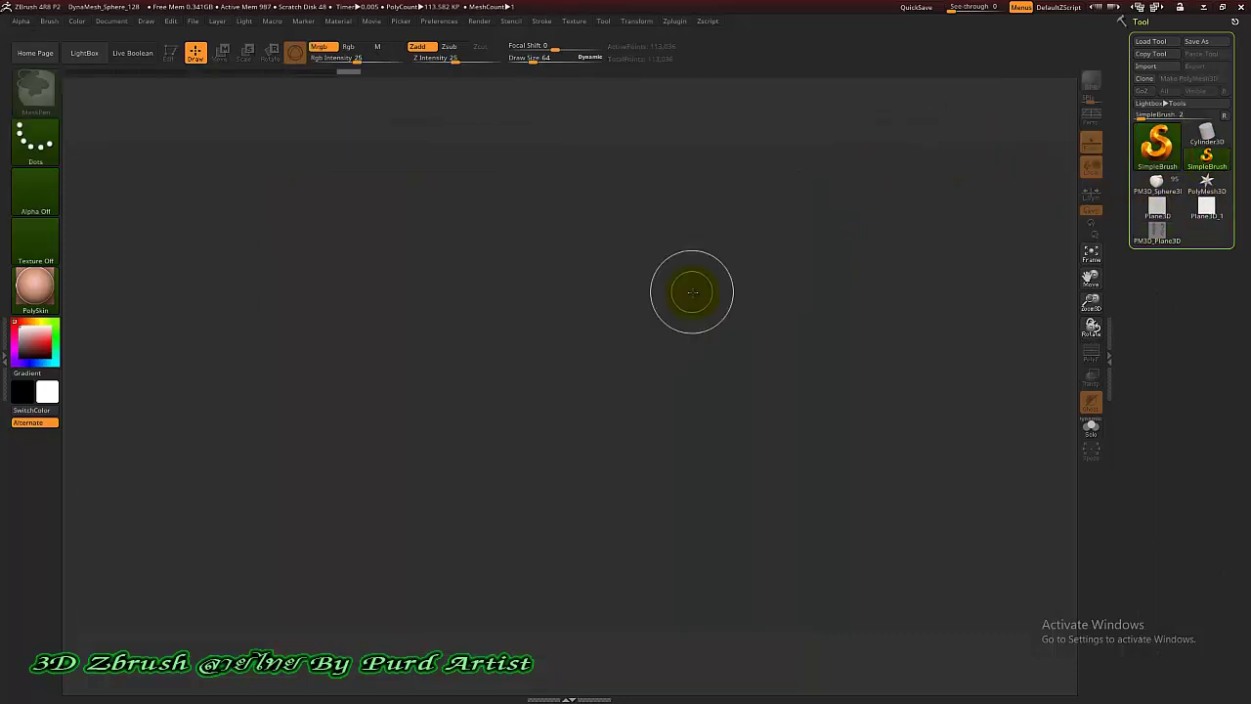
Draw a Plane3D on the canvas, enter Edit mode and convert it to PolyMesh3D
click(1159, 149)
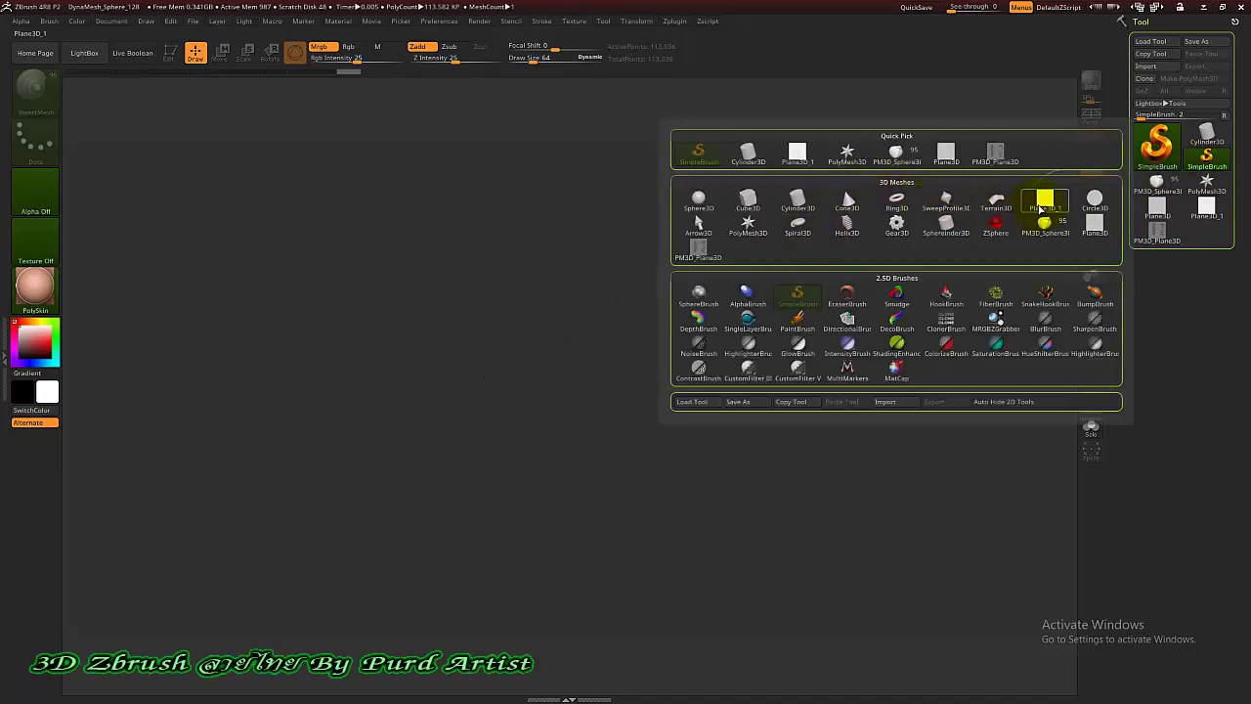
click(1043, 201)
mouse_move(554, 366)
mouse_down()
mouse_move(567, 474)
mouse_move(558, 469)
mouse_up()
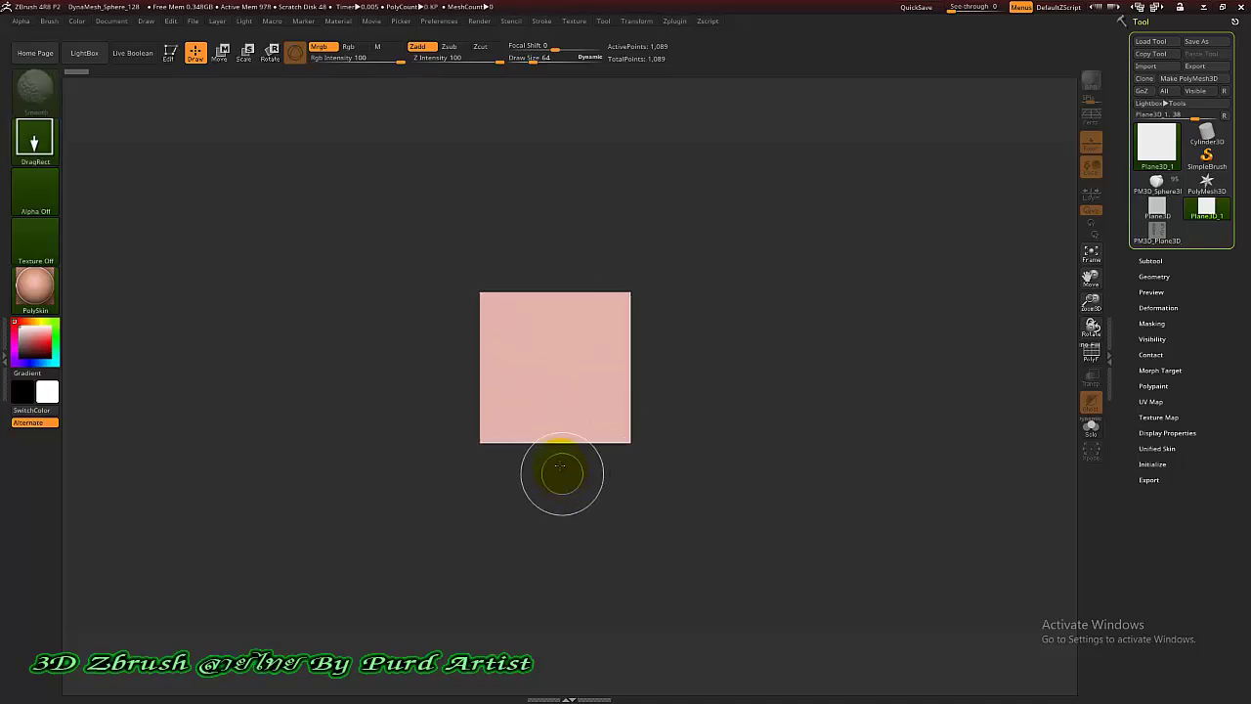
click(172, 54)
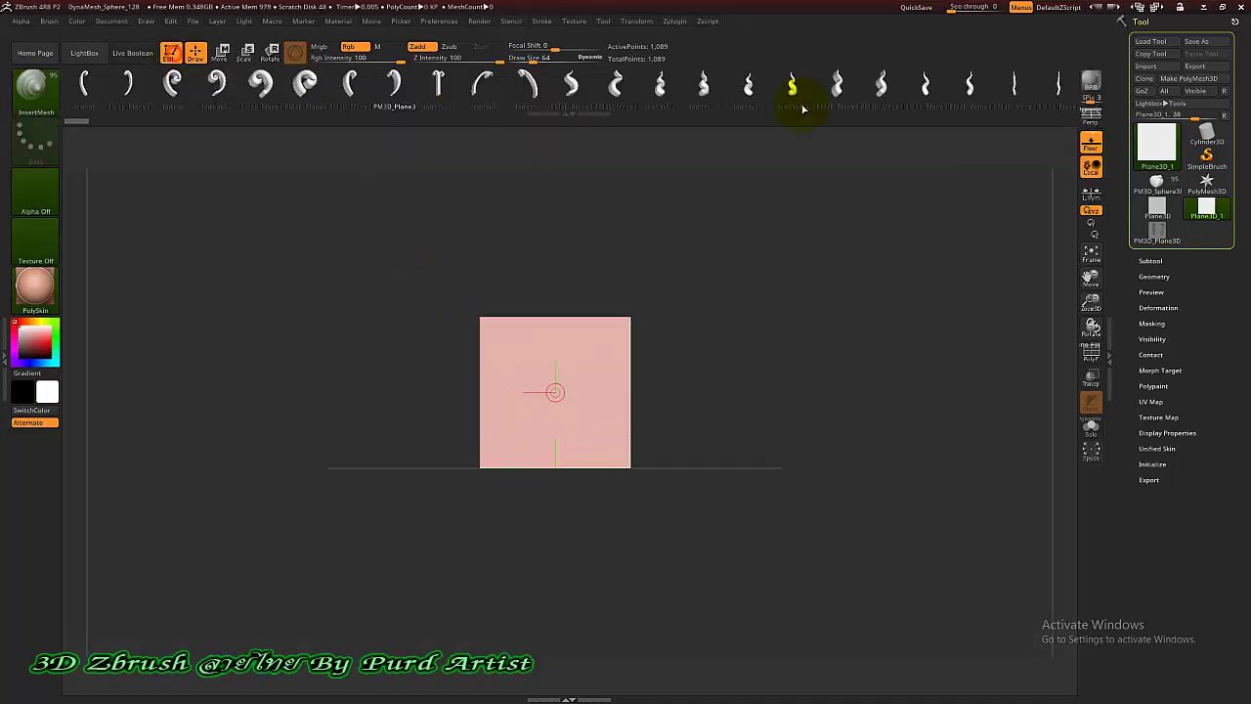
click(1203, 82)
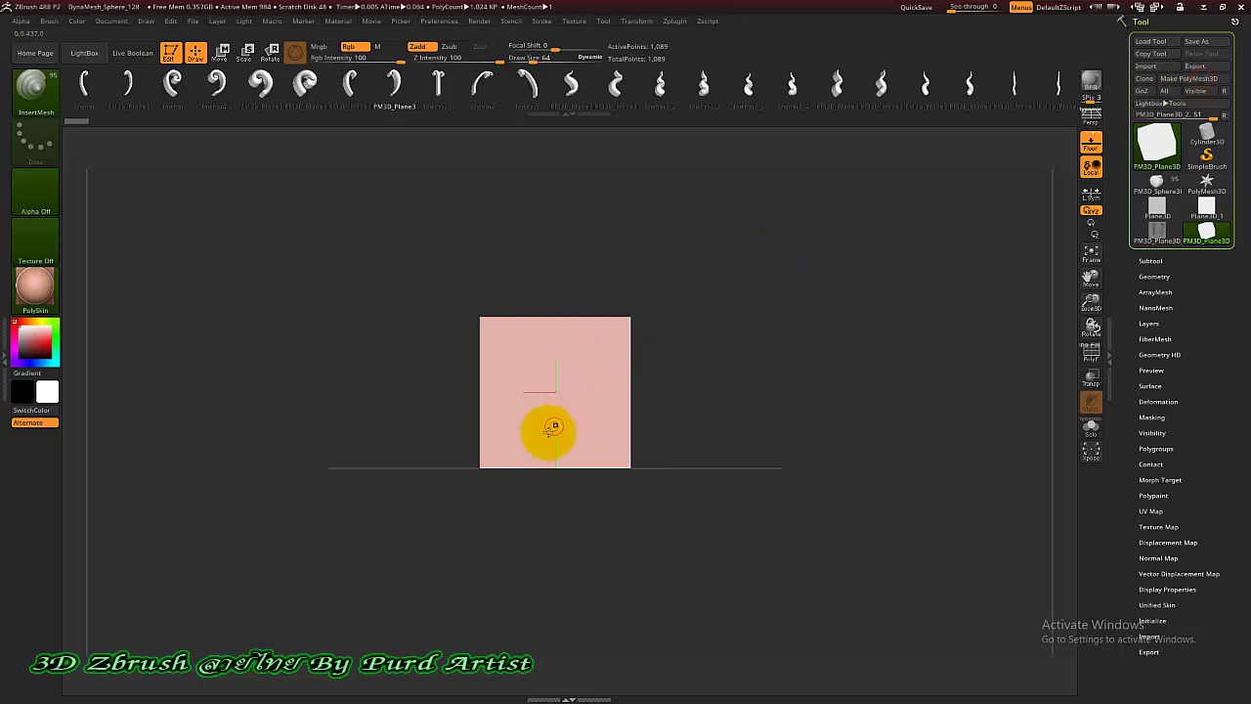
Frame the plane and try reshaping the tube's curve falloff and regenerating it, undoing the result
key(f)
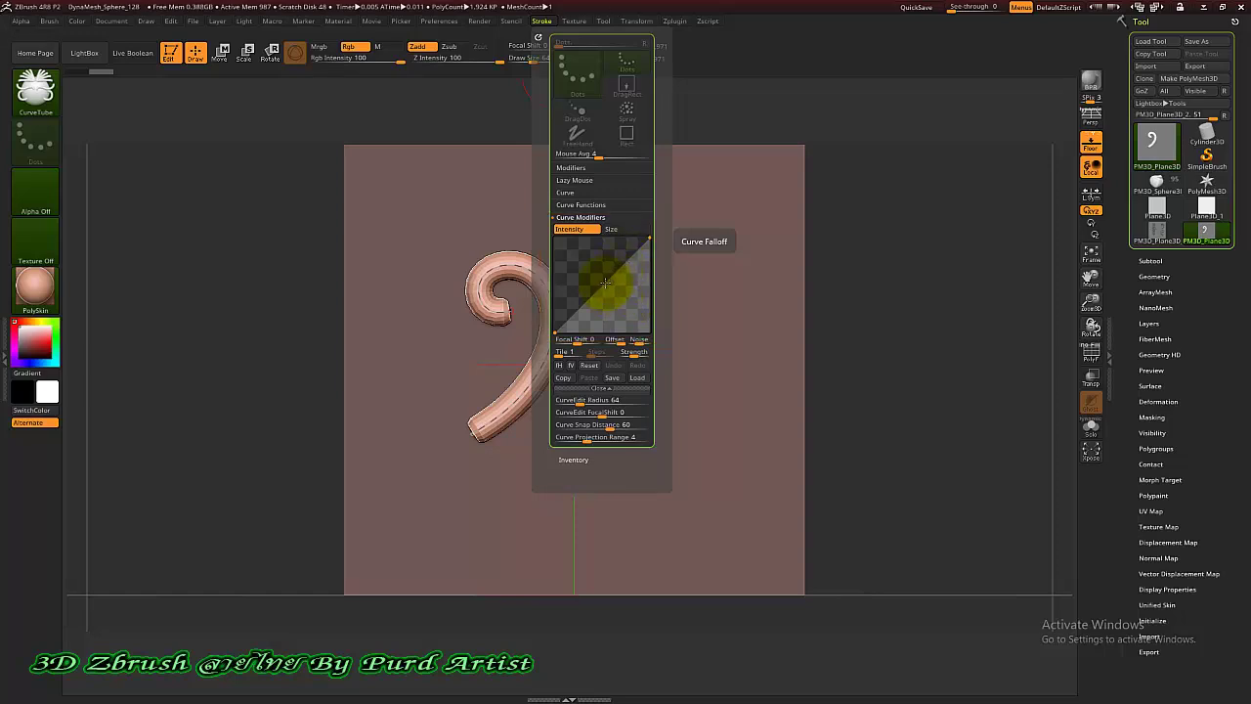
drag(605, 284, 609, 289)
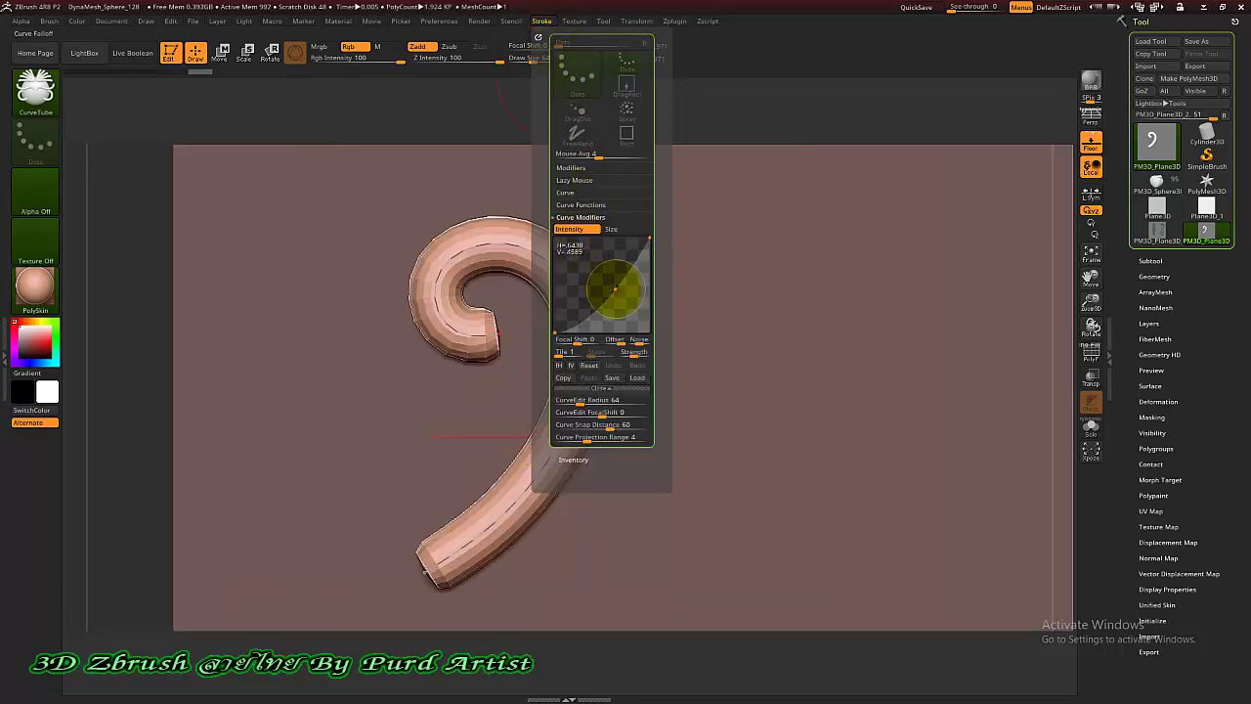
drag(614, 290, 620, 299)
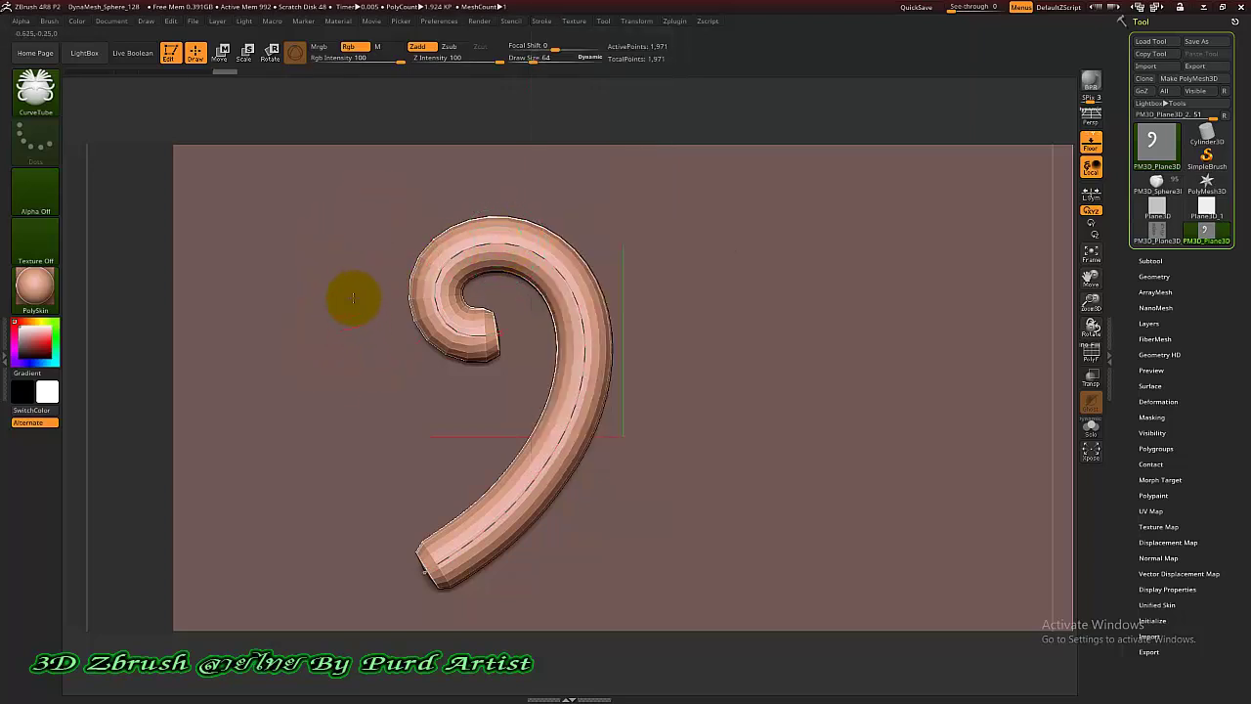
click(353, 283)
click(418, 284)
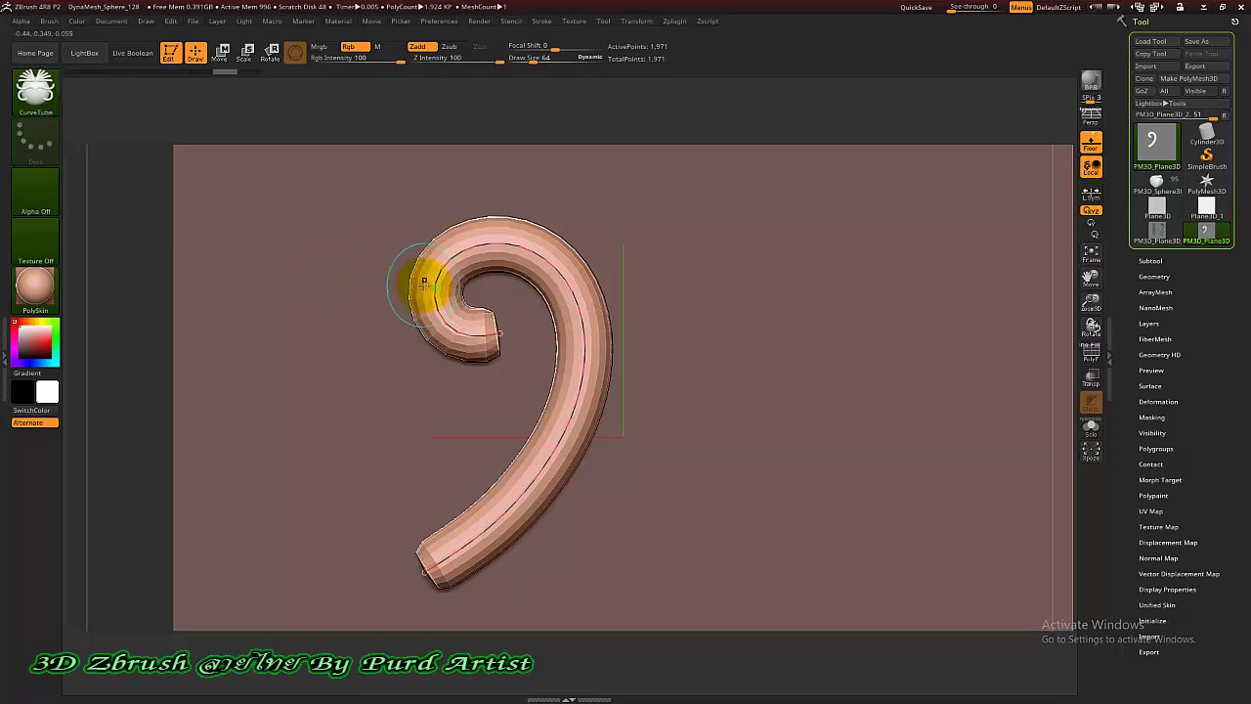
click(367, 284)
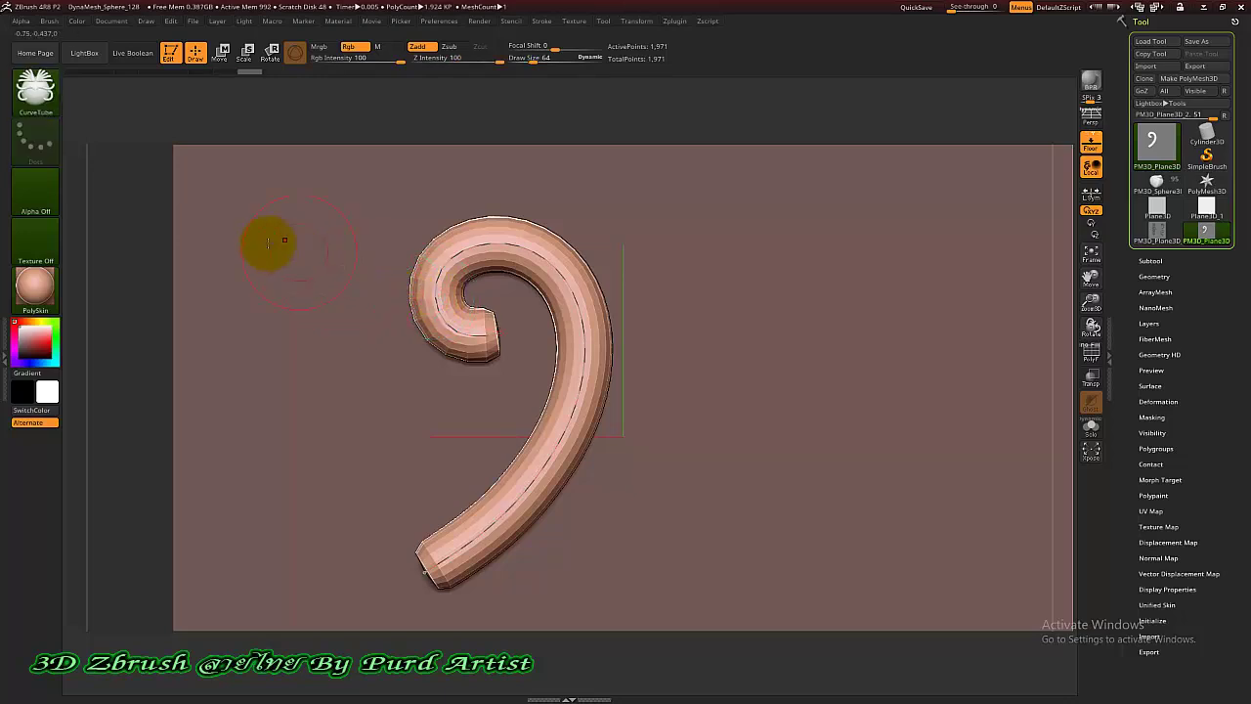
key(space)
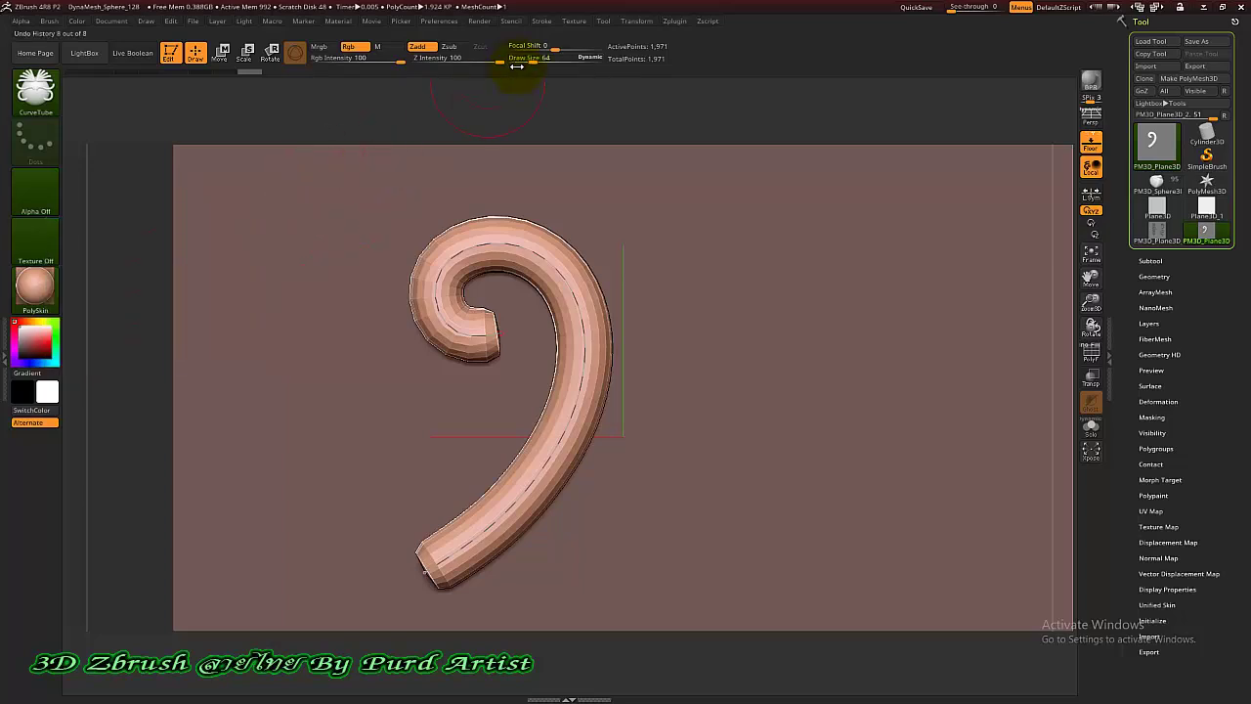
Rebuild the tube thinner, pull its inner curl end inward, and set Draw Size to 42
drag(533, 59, 531, 62)
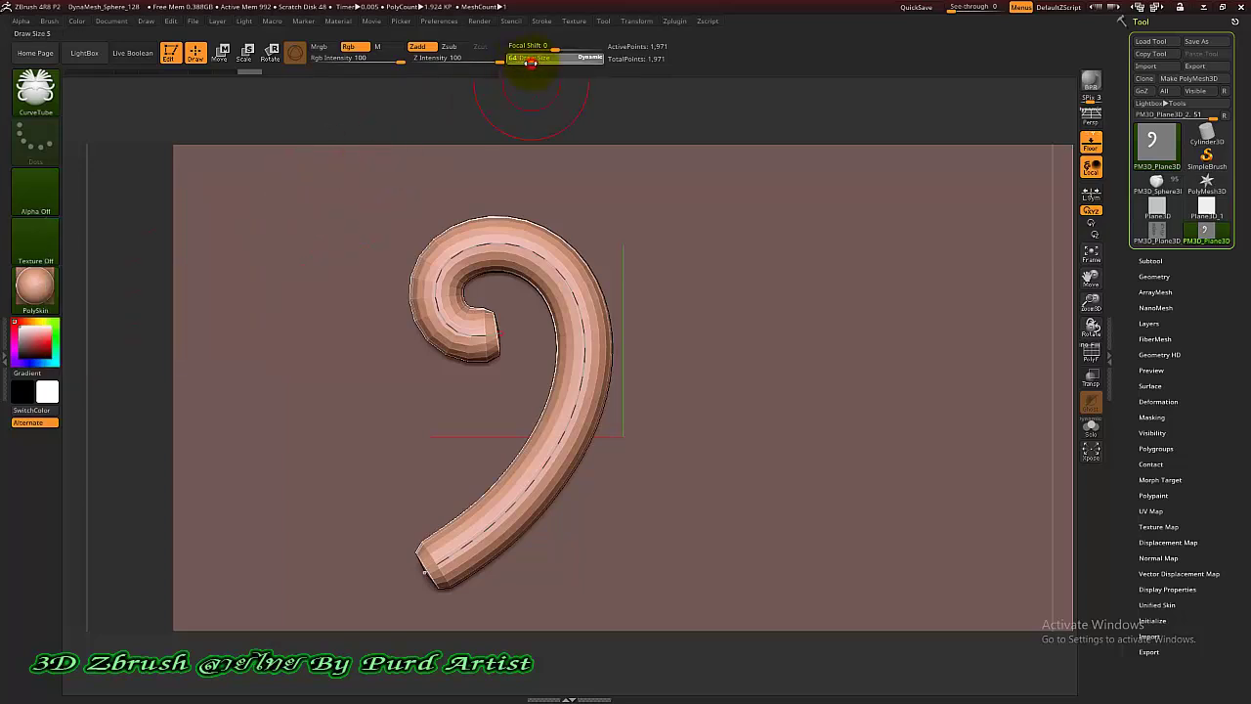
click(550, 266)
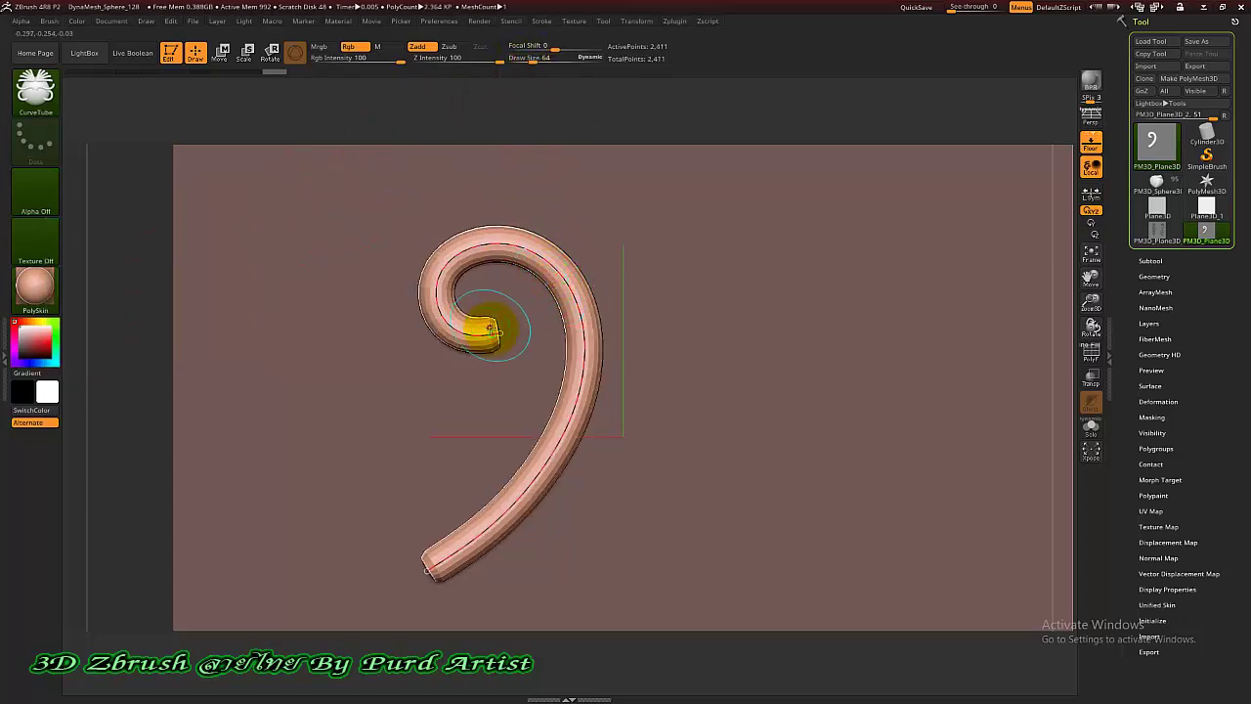
mouse_move(498, 330)
mouse_down()
mouse_move(485, 320)
mouse_move(504, 303)
mouse_move(480, 316)
mouse_move(498, 298)
mouse_up()
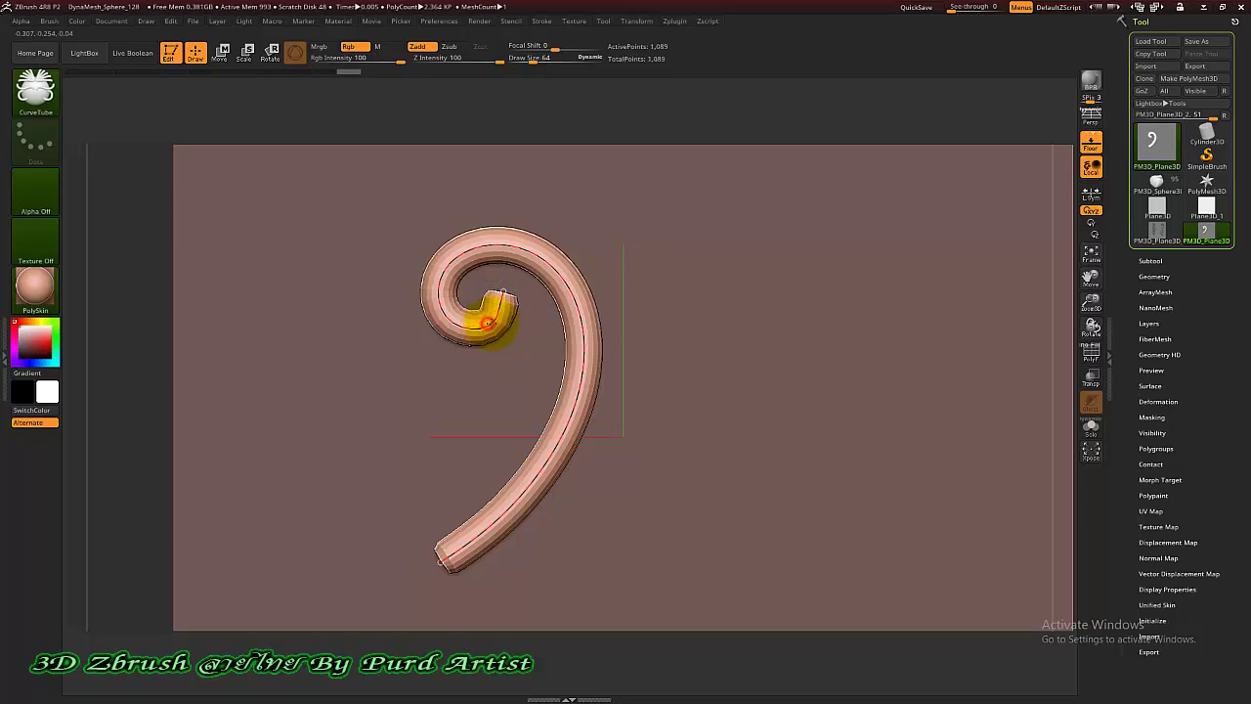
click(528, 58)
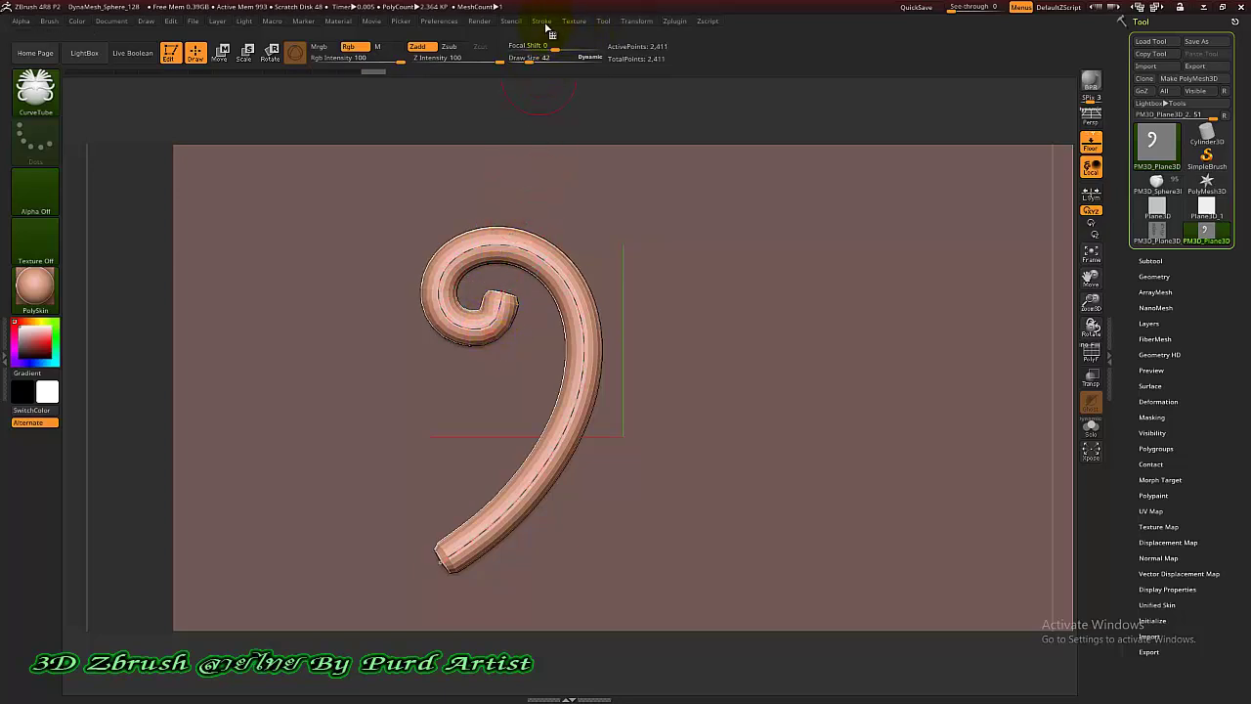
Enable the Size curve modifier and drag a falloff point down to taper the spiral end
click(542, 22)
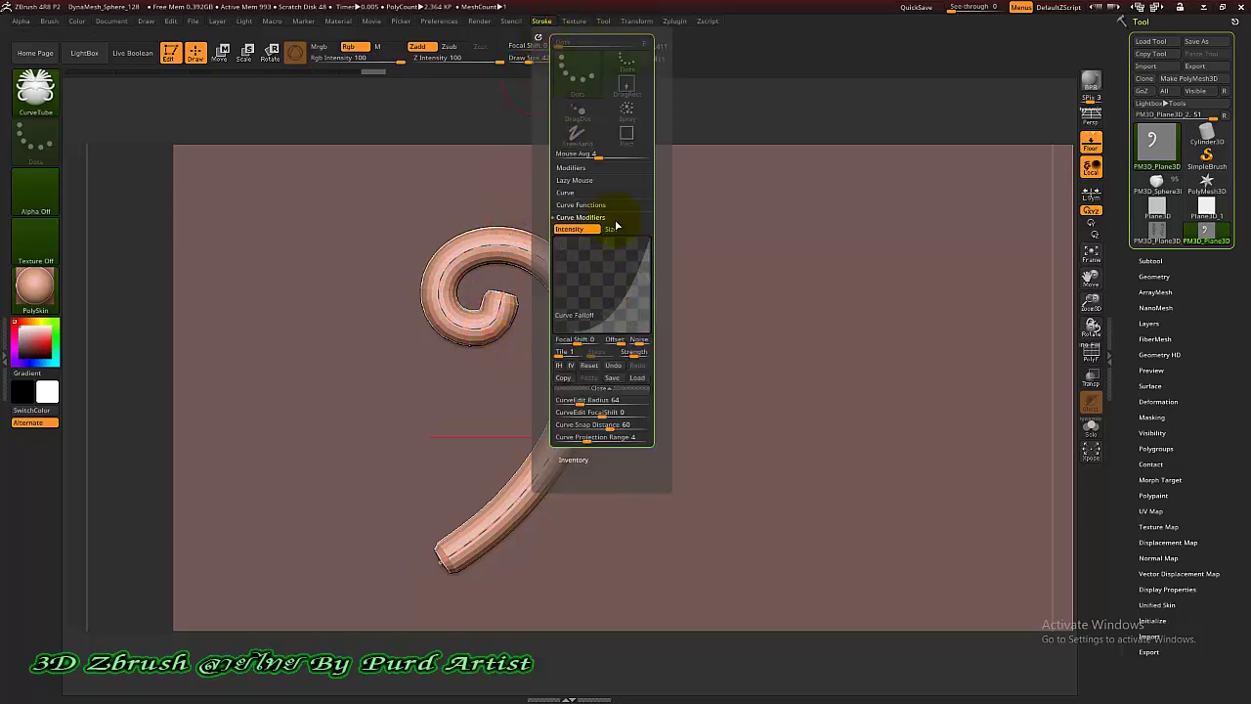
click(458, 258)
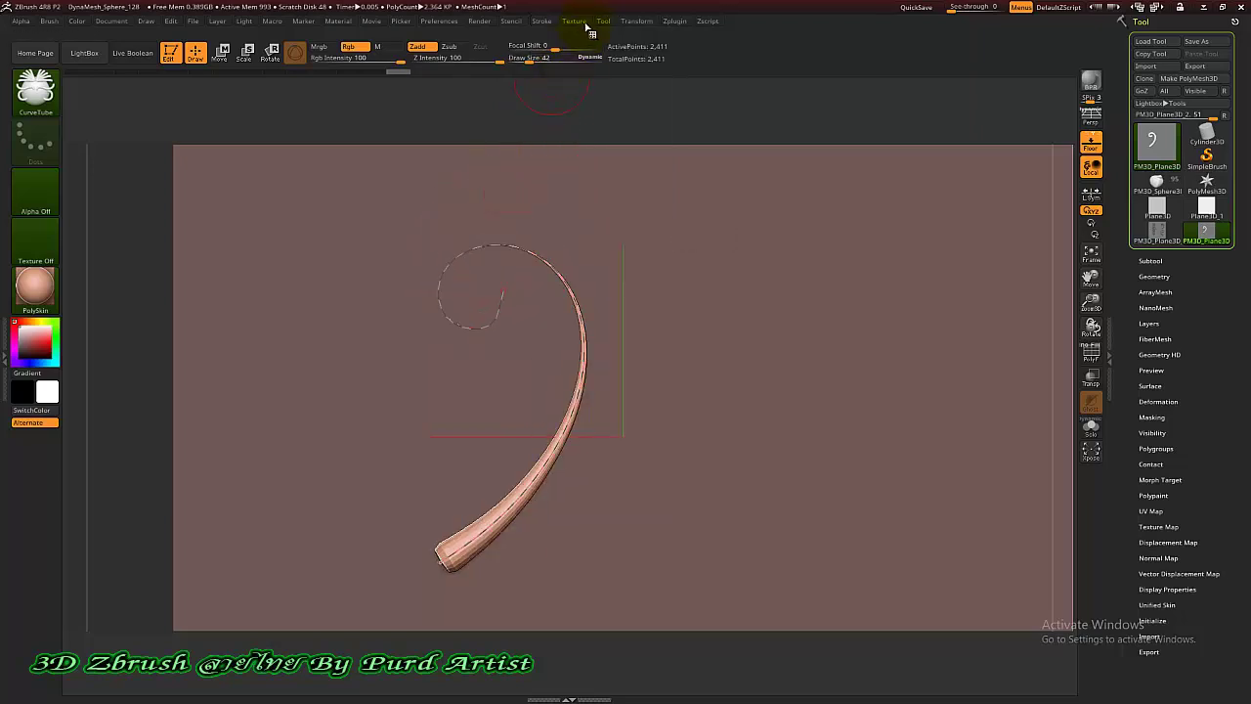
key(ctrl+z)
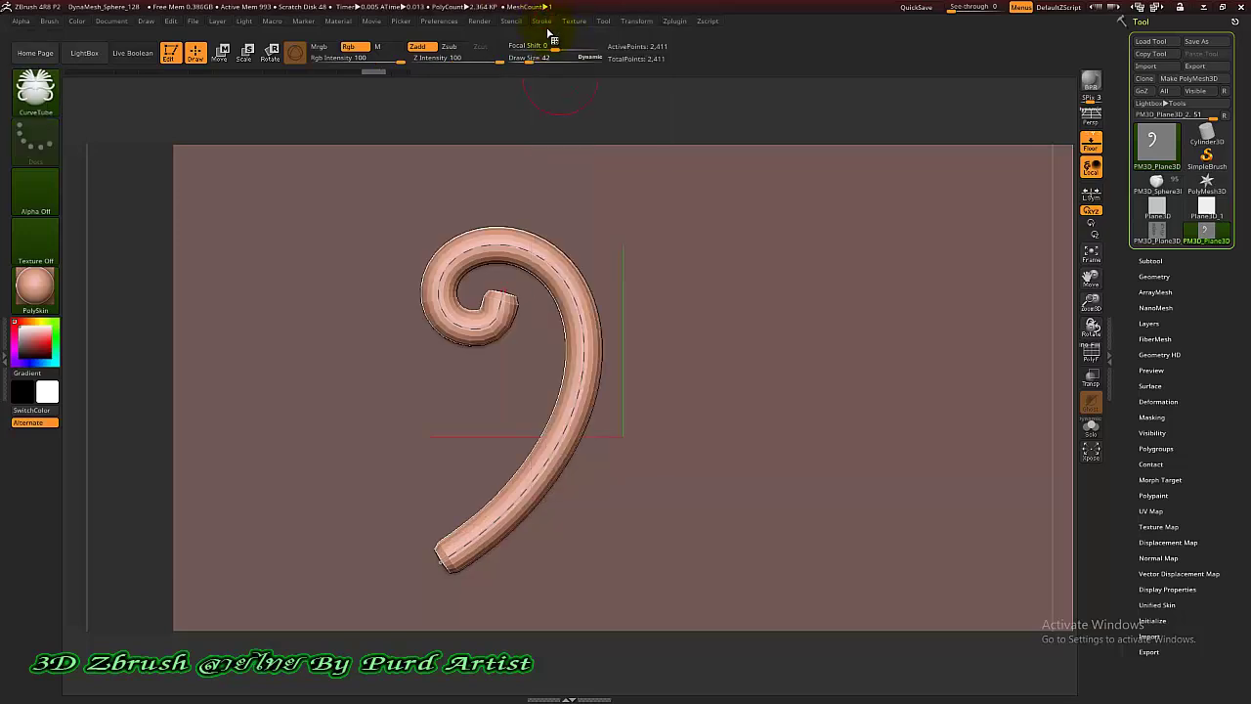
click(542, 22)
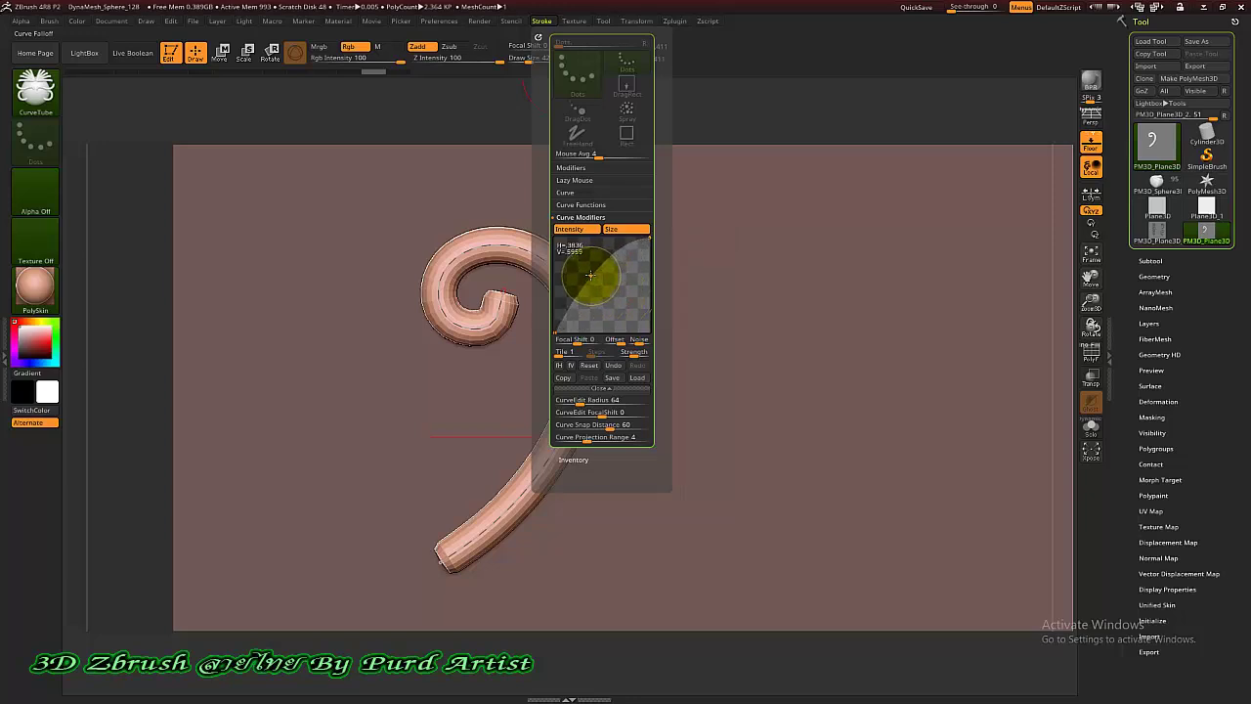
click(590, 277)
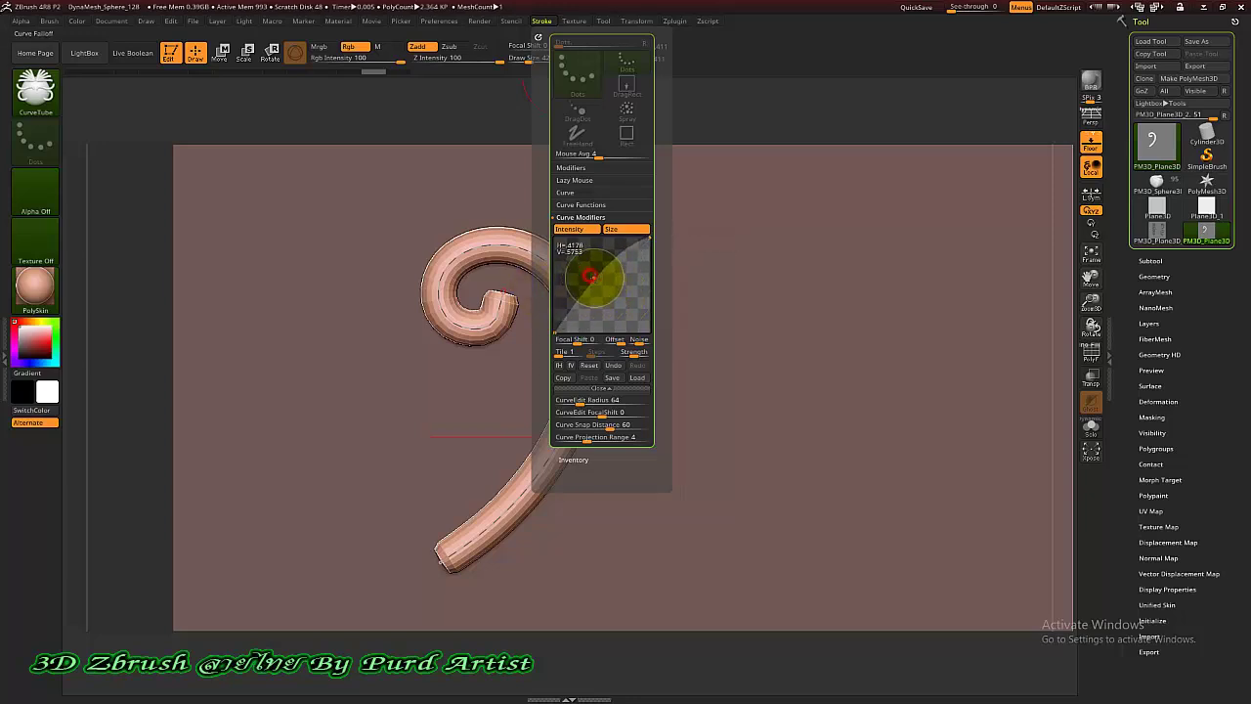
drag(590, 277, 616, 303)
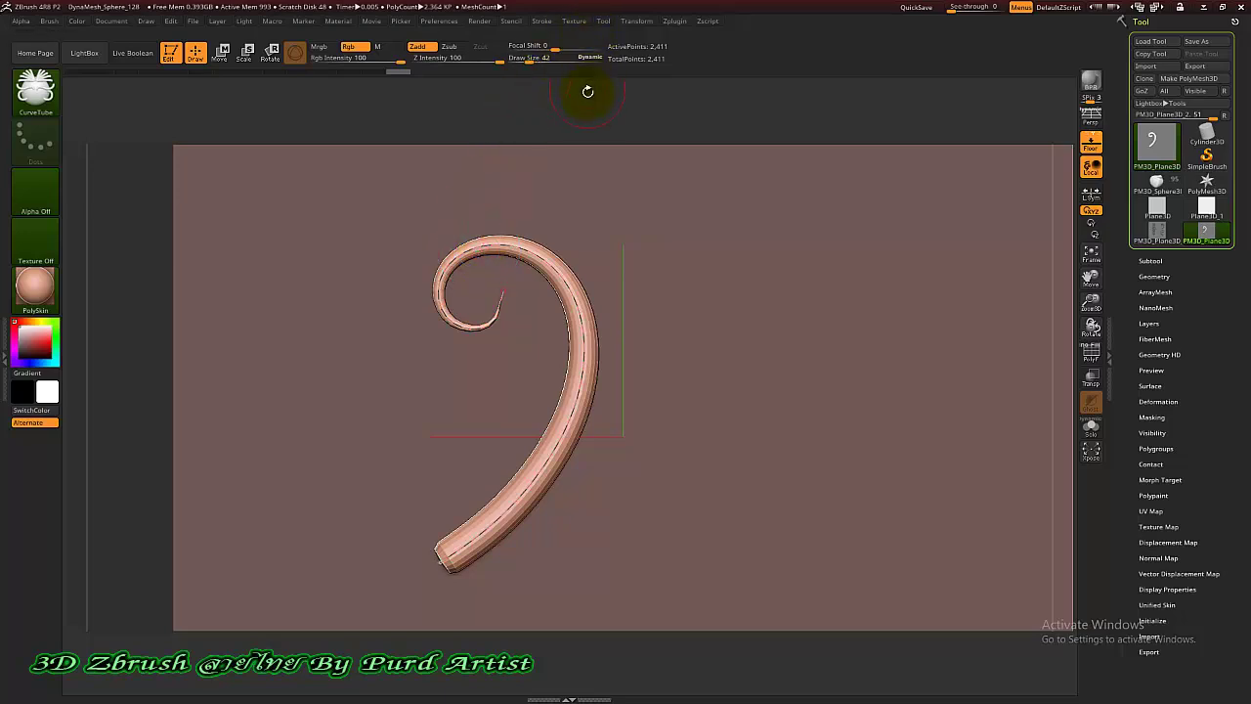
Lower both left and right Curve Falloff points to thin the tube, then shrink the brush to 42
click(541, 20)
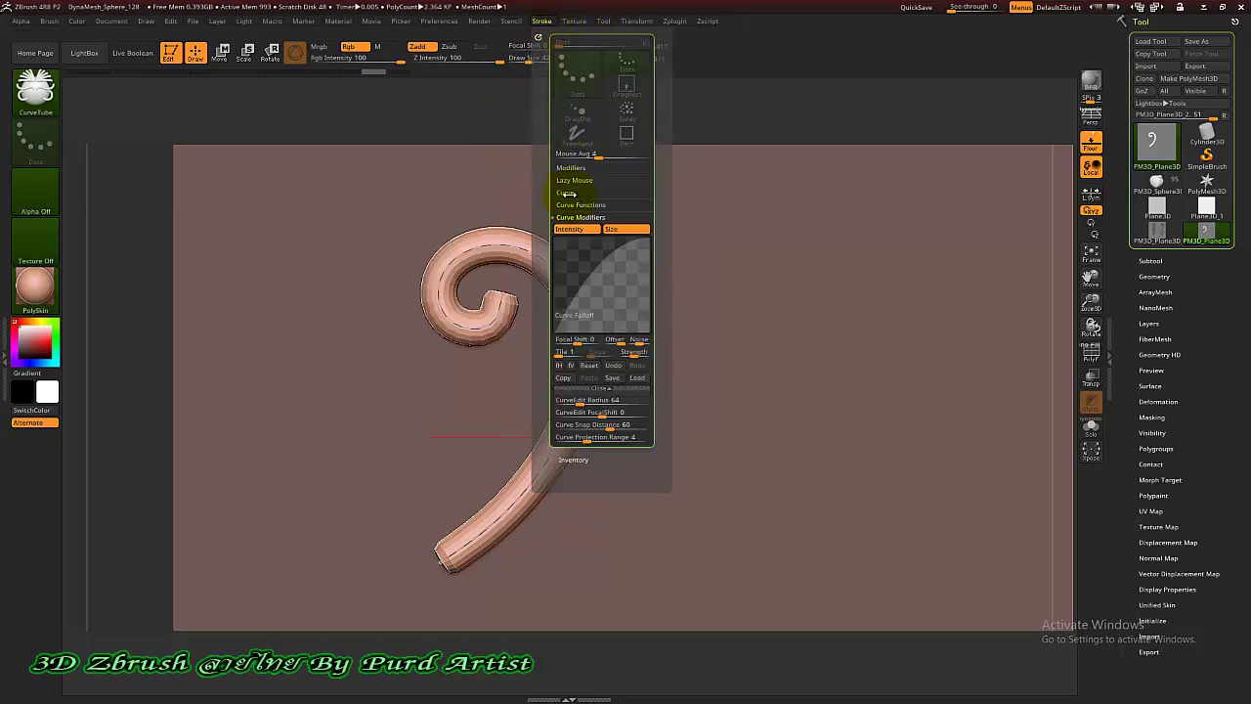
drag(590, 277, 613, 305)
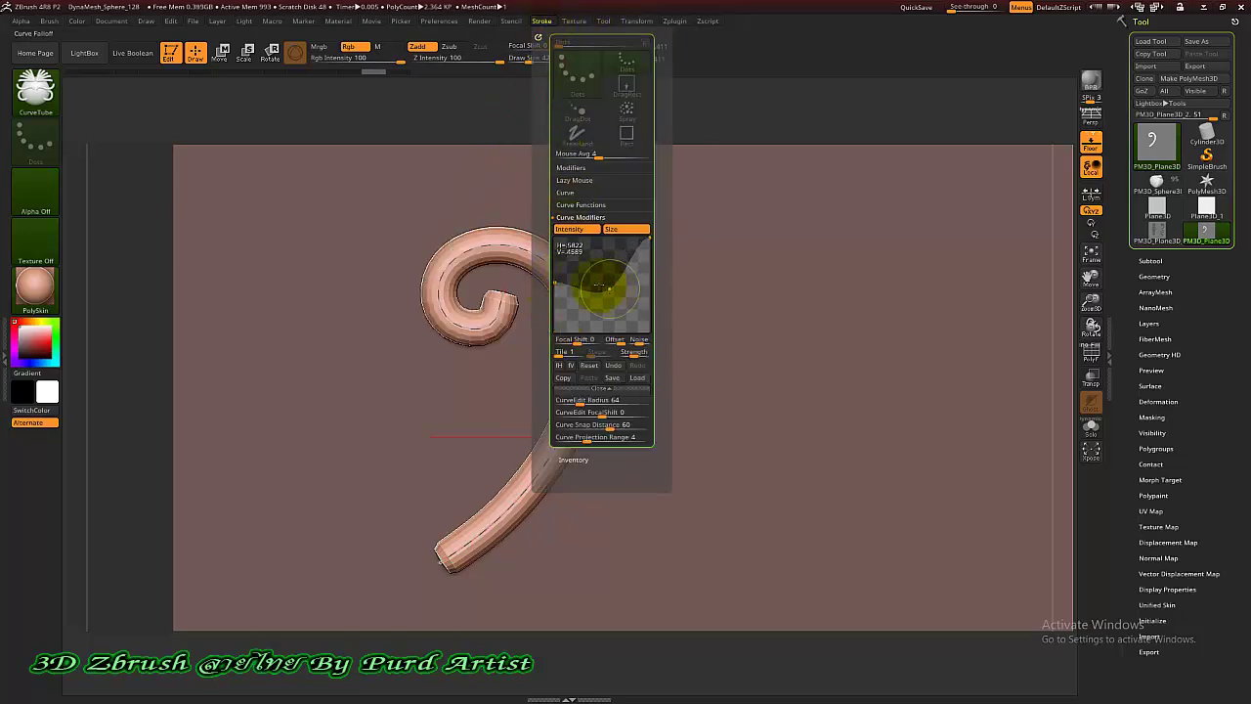
click(540, 21)
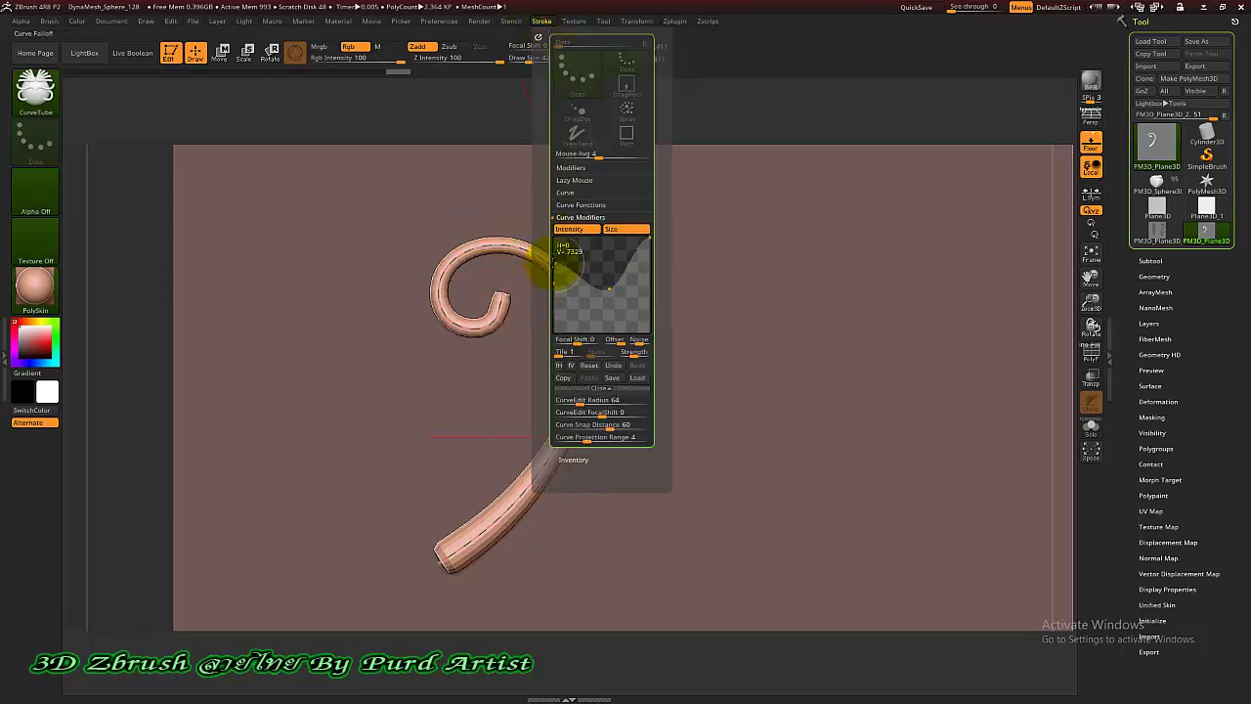
click(543, 21)
drag(553, 275, 554, 309)
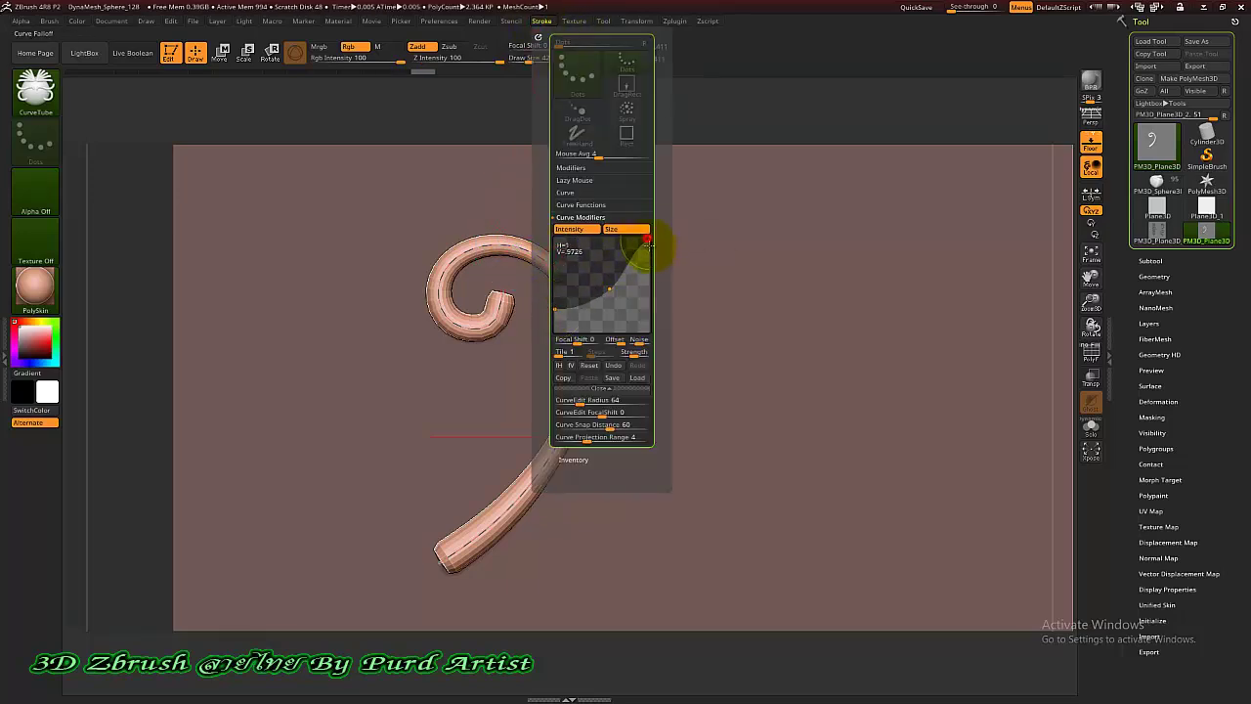
drag(647, 239, 642, 307)
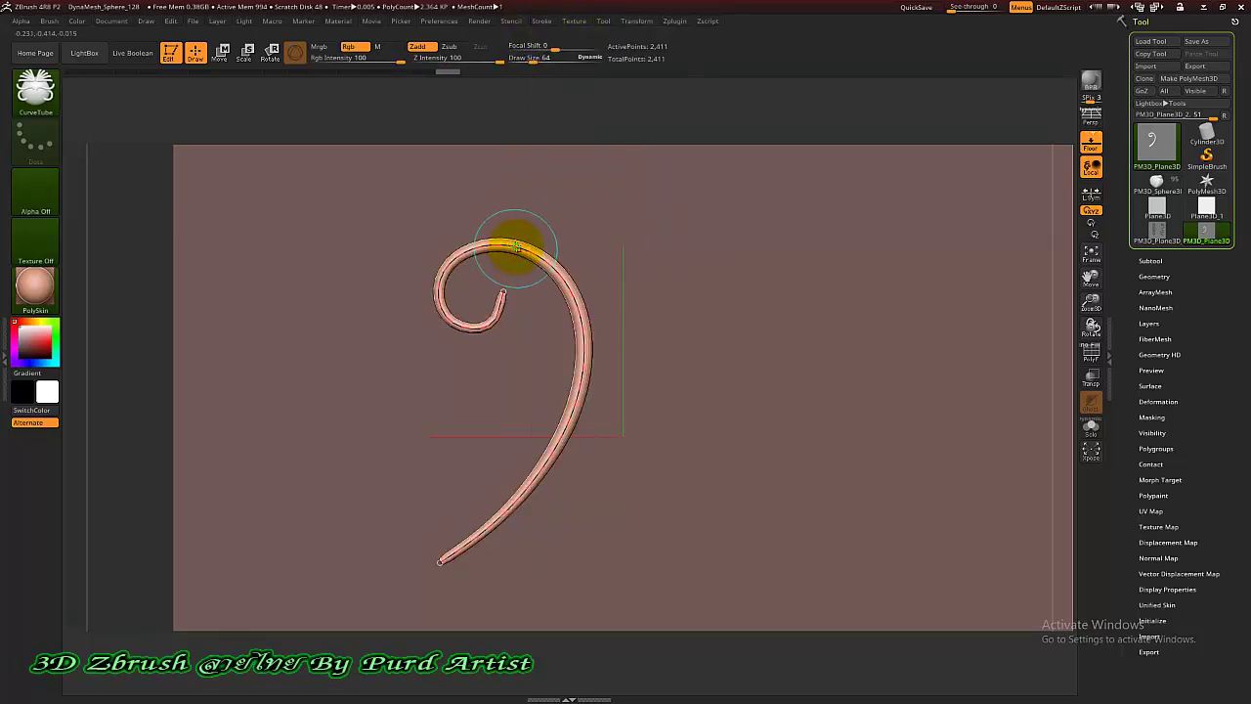
key(bracketleft)
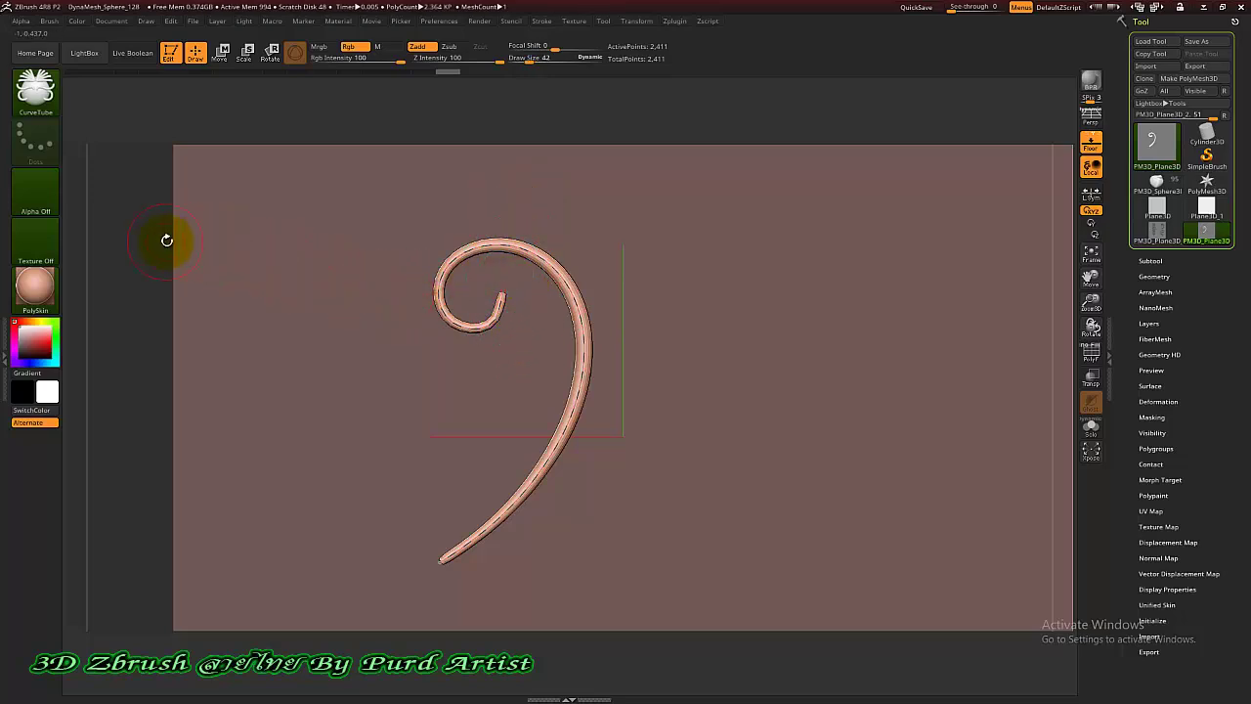
Set Draw Size back to 64, regenerate the thicker tube, and pull the curl tip tighter
drag(511, 60, 539, 61)
click(559, 271)
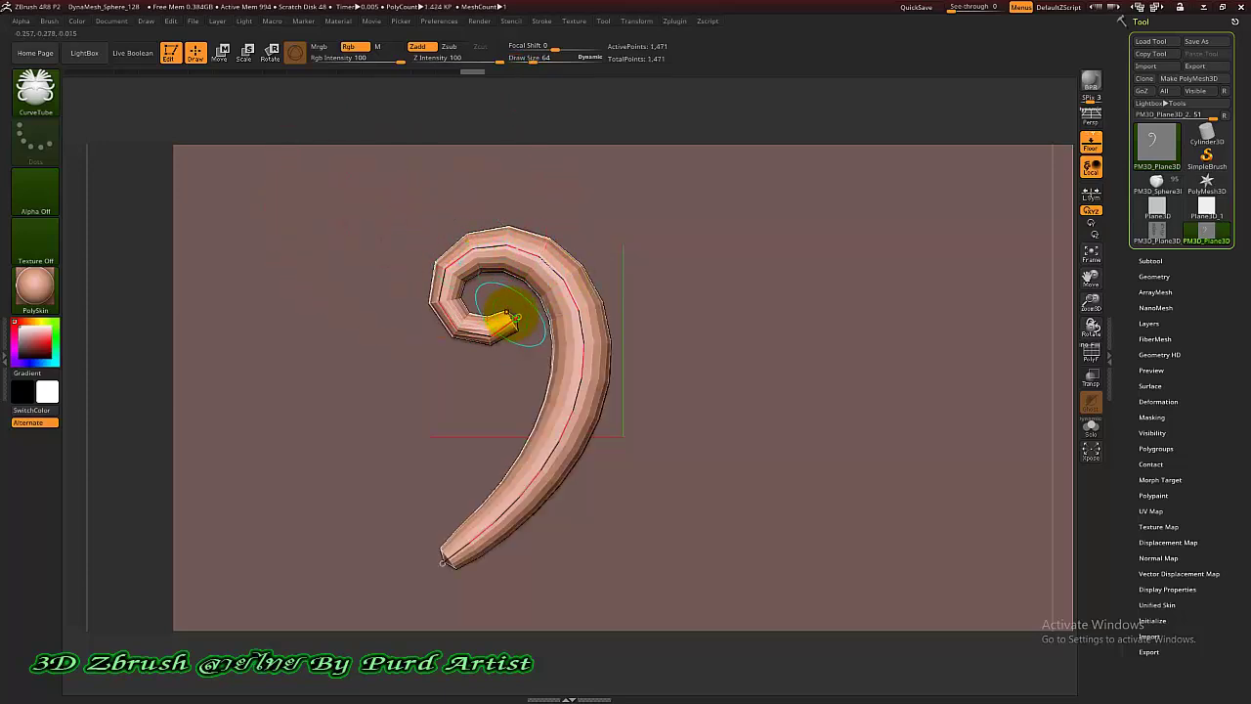
drag(516, 317, 511, 320)
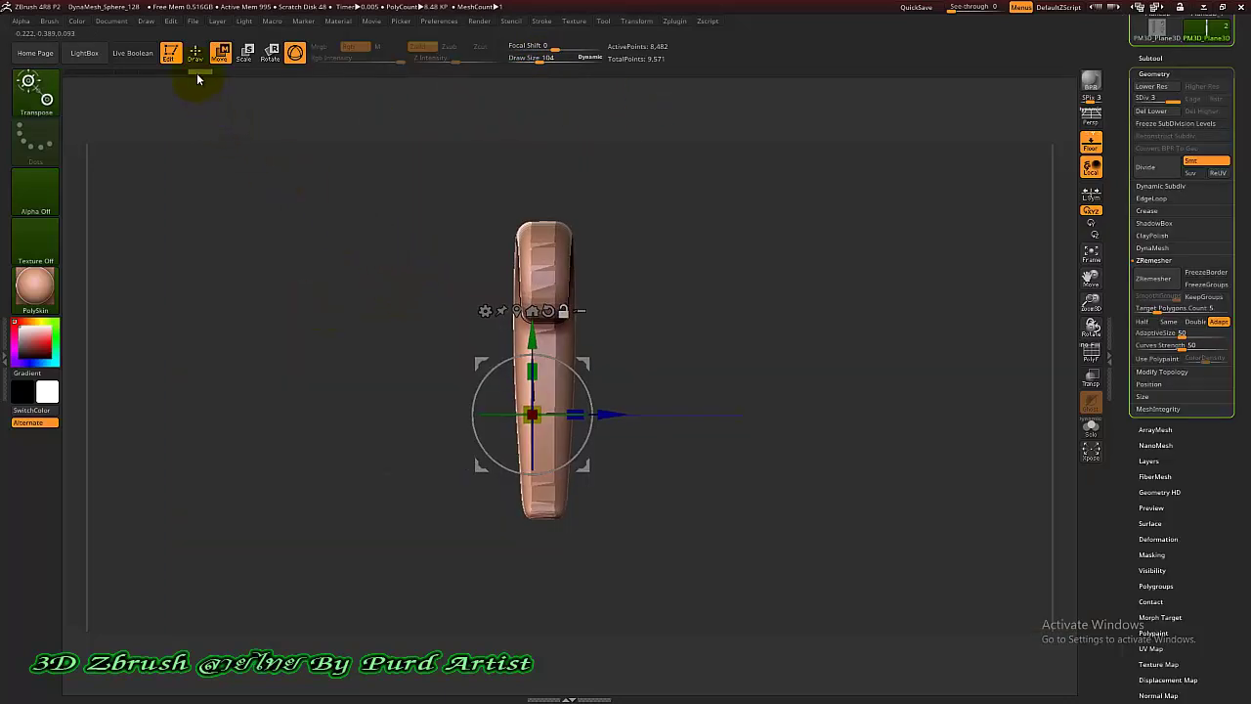
Return to Draw mode, rotate the scroll to face front, and expand Geometry > DynaMesh
click(195, 57)
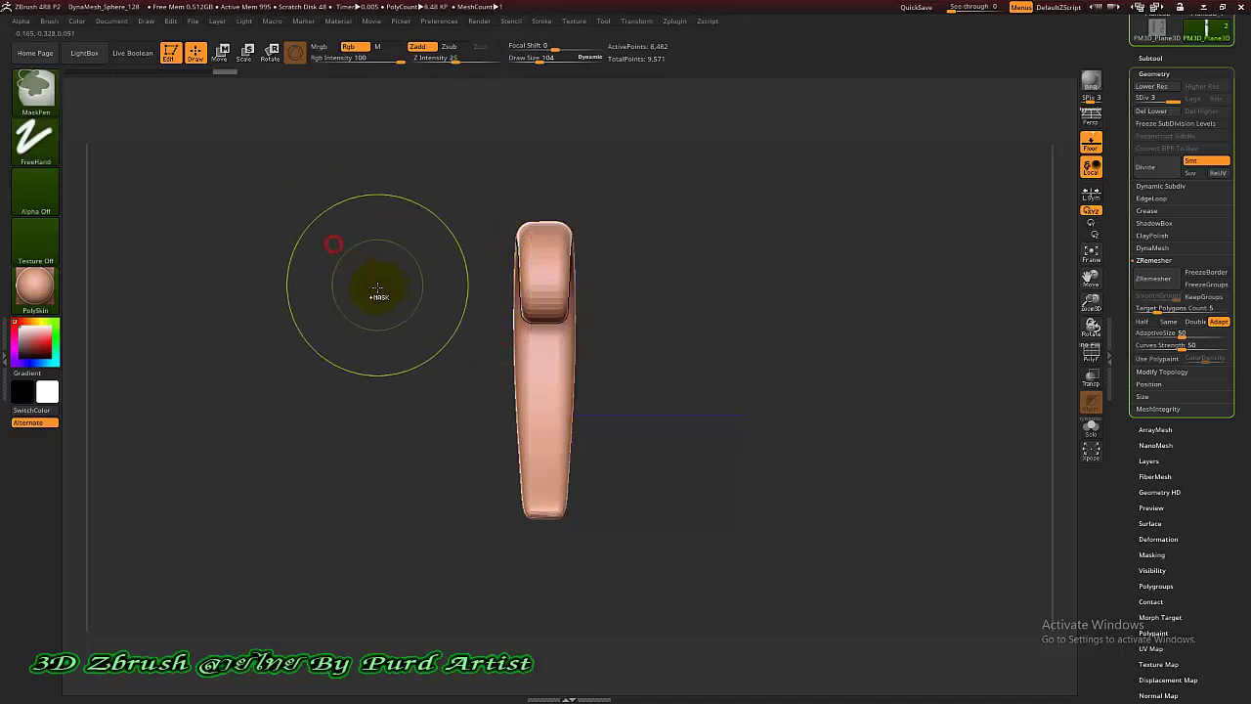
mouse_move(381, 304)
mouse_down()
mouse_move(343, 304)
mouse_move(382, 299)
mouse_up()
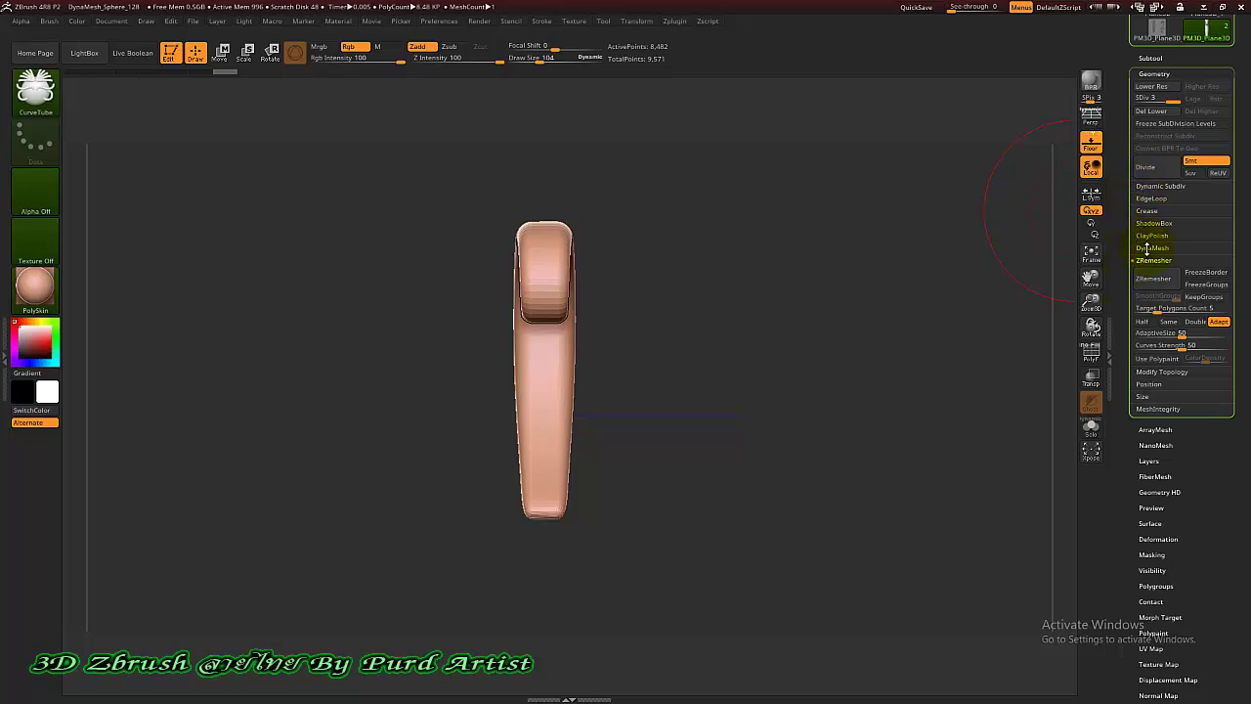
click(1148, 248)
mouse_move(868, 270)
mouse_down()
mouse_move(828, 287)
mouse_move(1017, 260)
mouse_up()
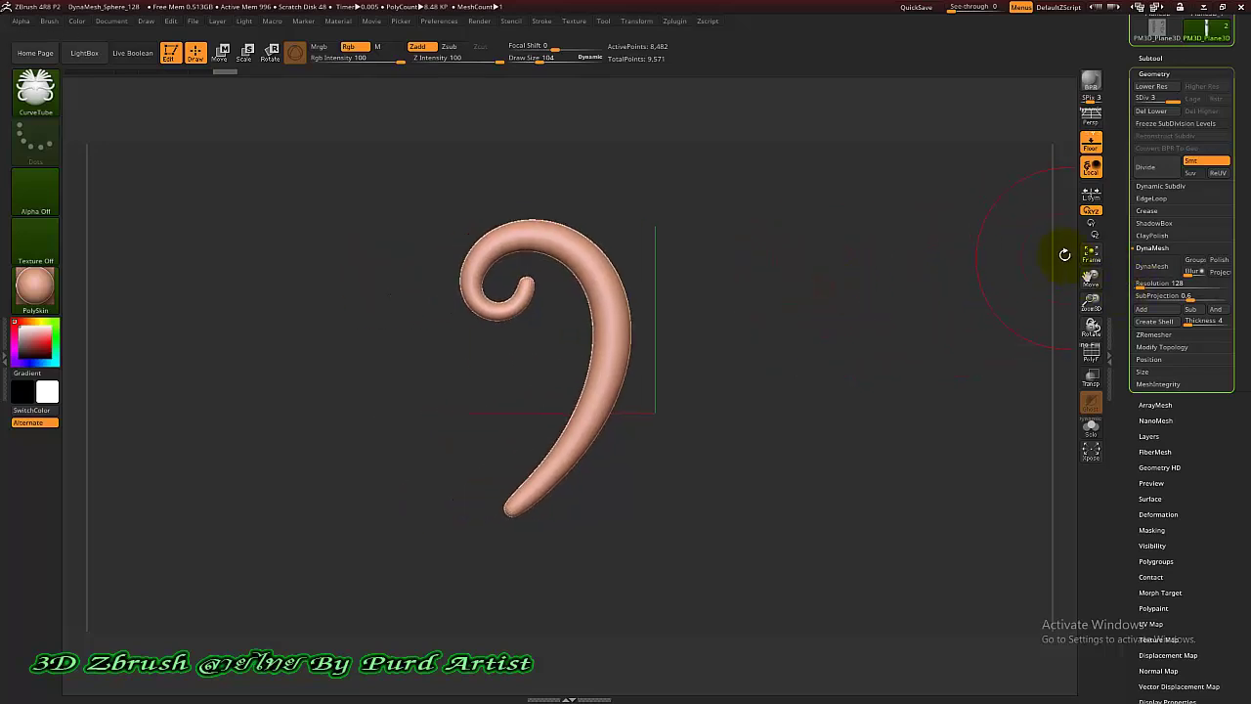
DynaMesh the scroll tube at Resolution 304, confirming the freeze-subdivision prompt
click(1152, 266)
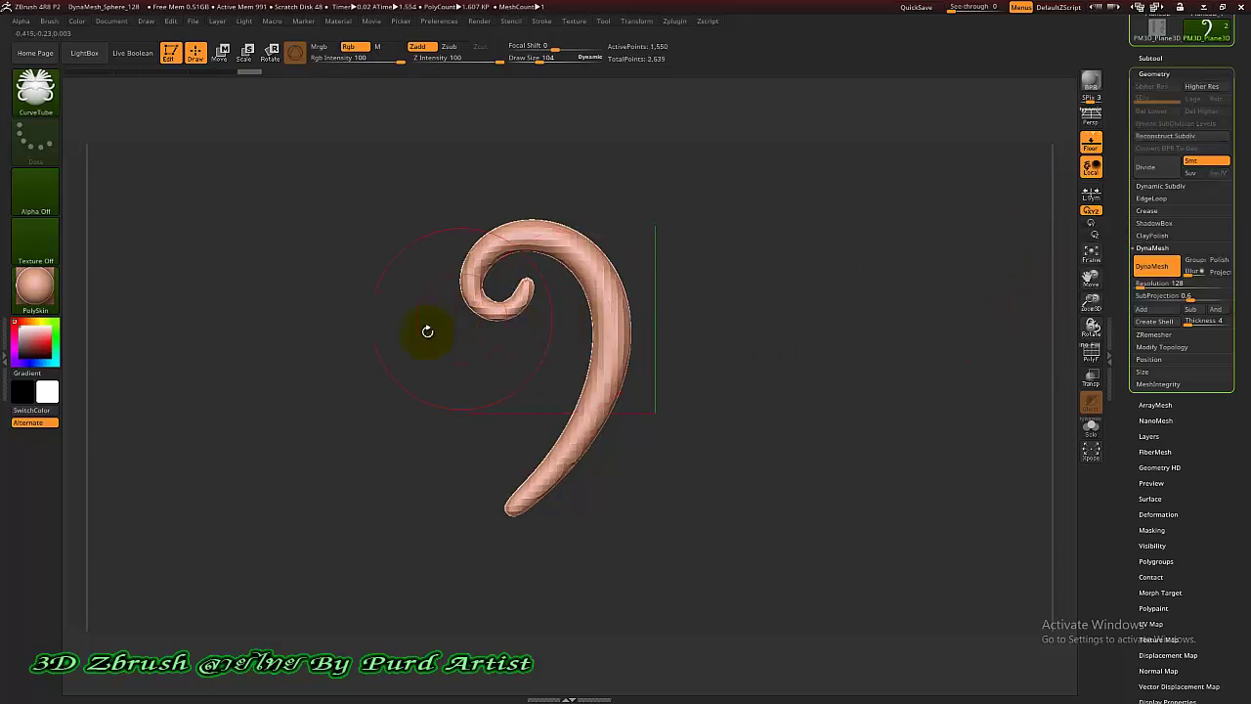
mouse_move(428, 331)
mouse_down()
mouse_move(420, 346)
mouse_move(483, 346)
mouse_move(405, 354)
mouse_move(439, 322)
mouse_up()
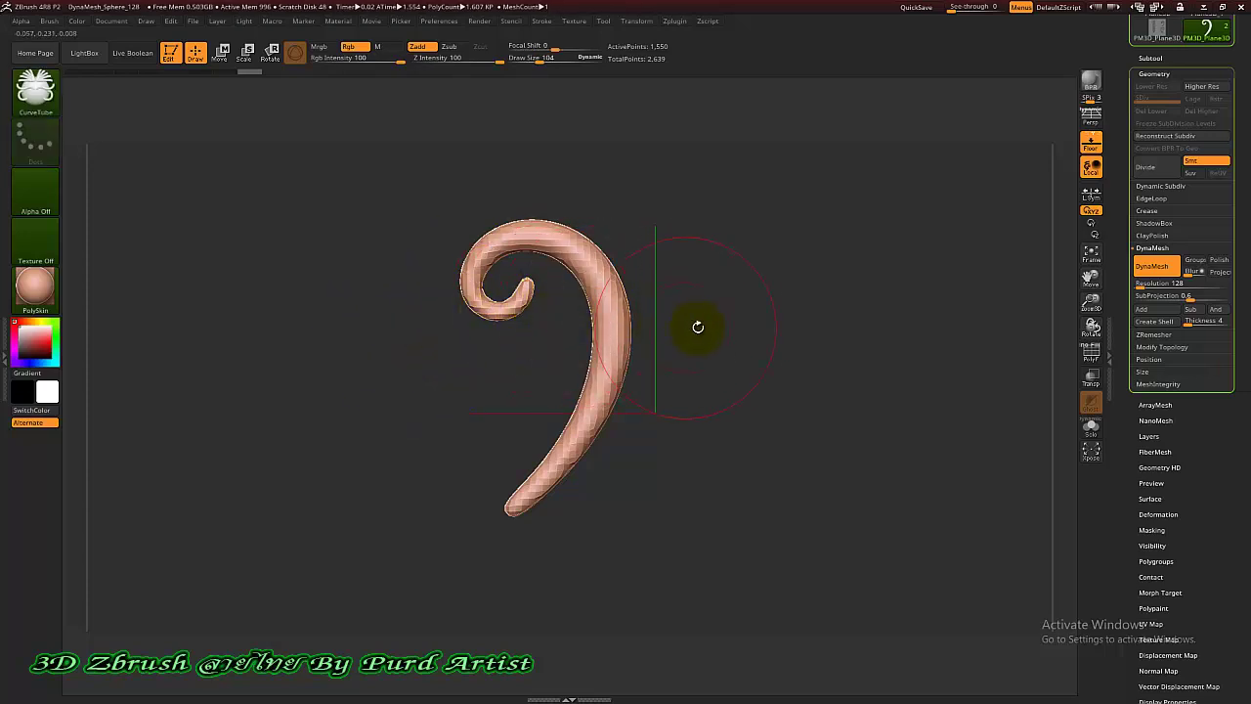
key(ctrl+d)
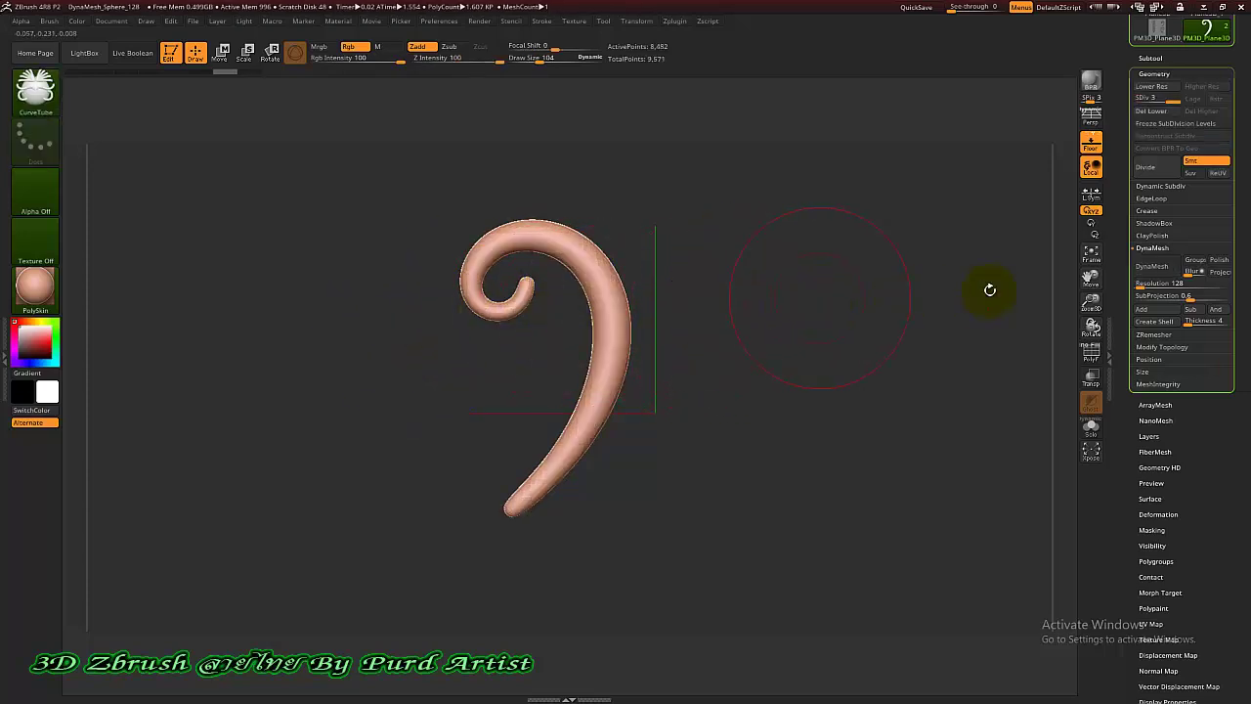
click(1158, 284)
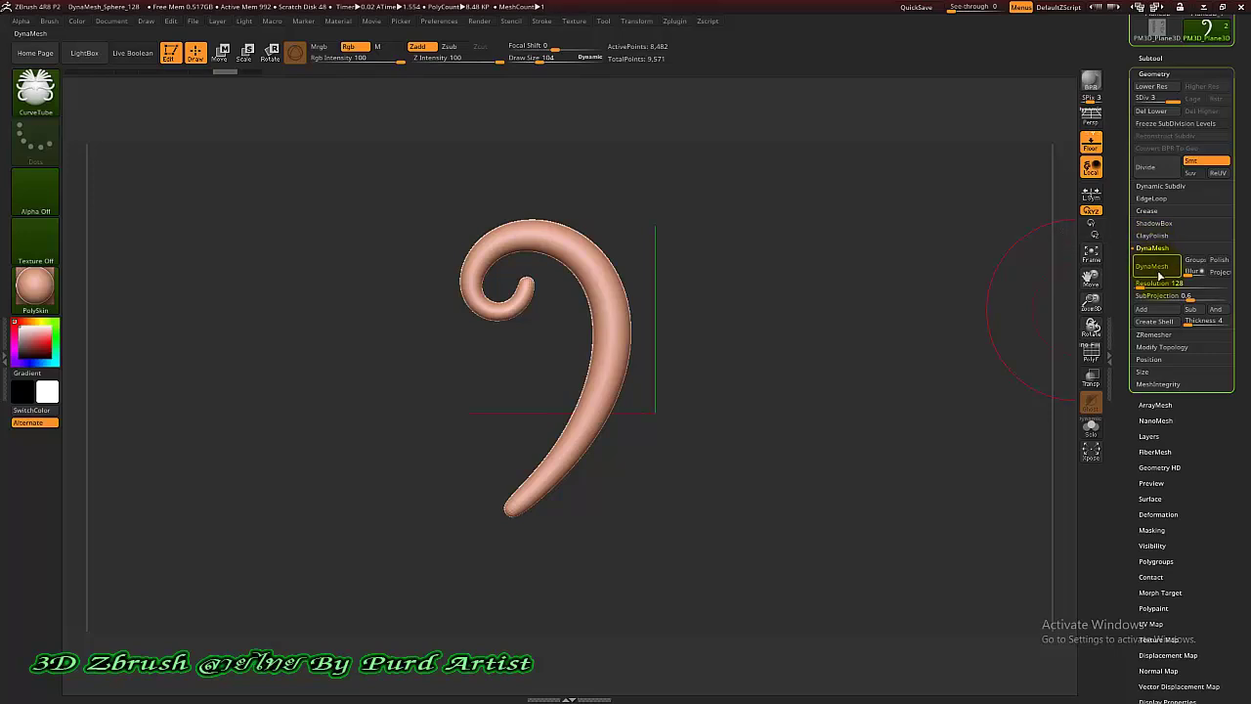
drag(1159, 281, 1110, 270)
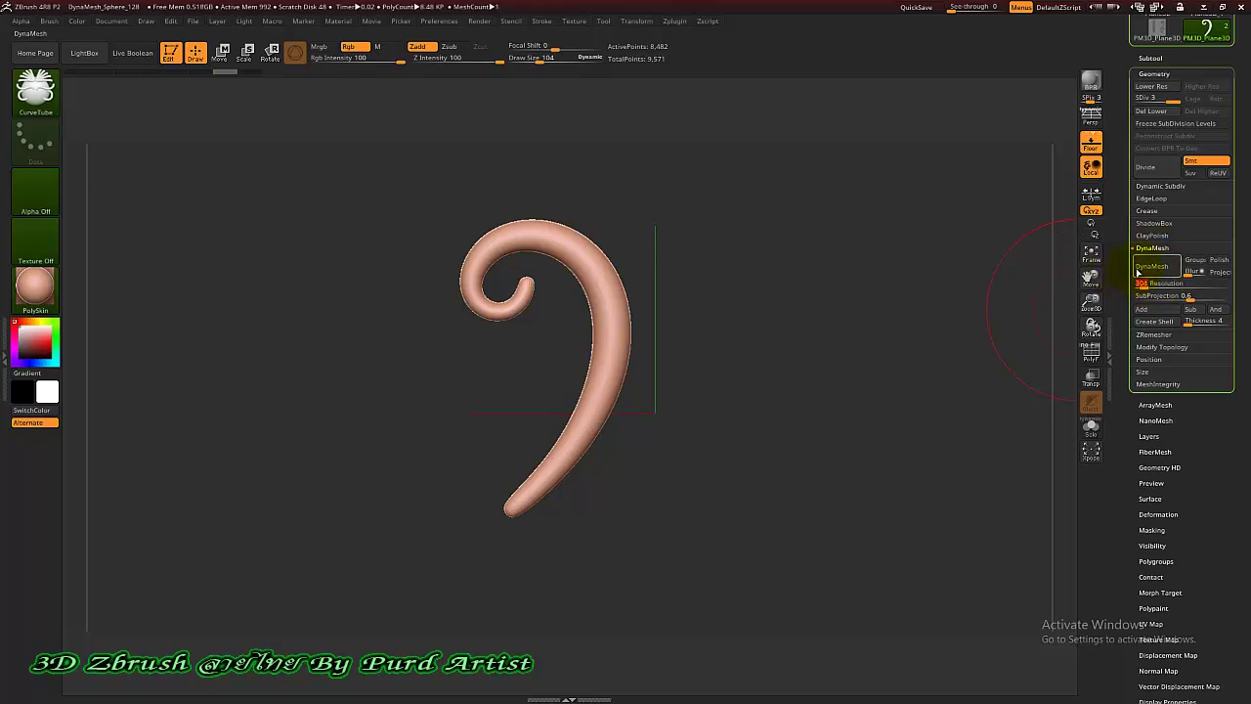
click(1150, 268)
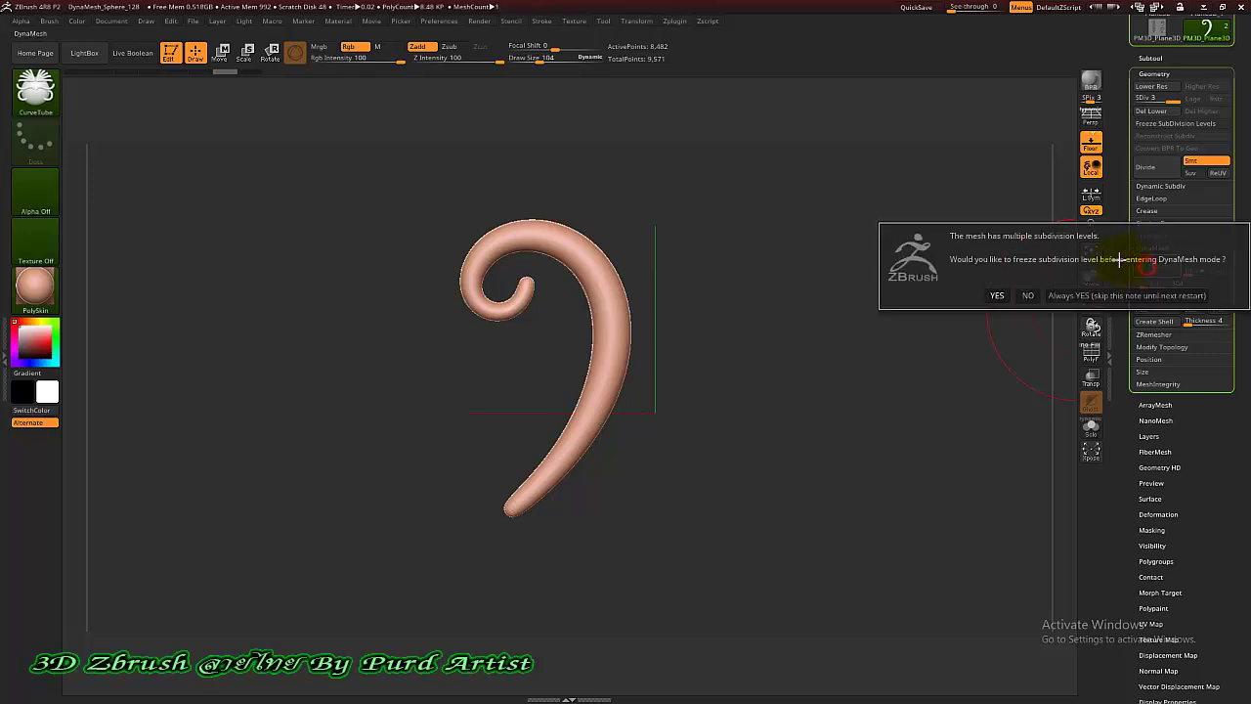
click(1023, 296)
Rotate and zoom out to view the remeshed scroll, then open the Subtool list
mouse_move(366, 352)
mouse_down()
mouse_move(470, 352)
mouse_move(377, 349)
mouse_move(399, 300)
mouse_up()
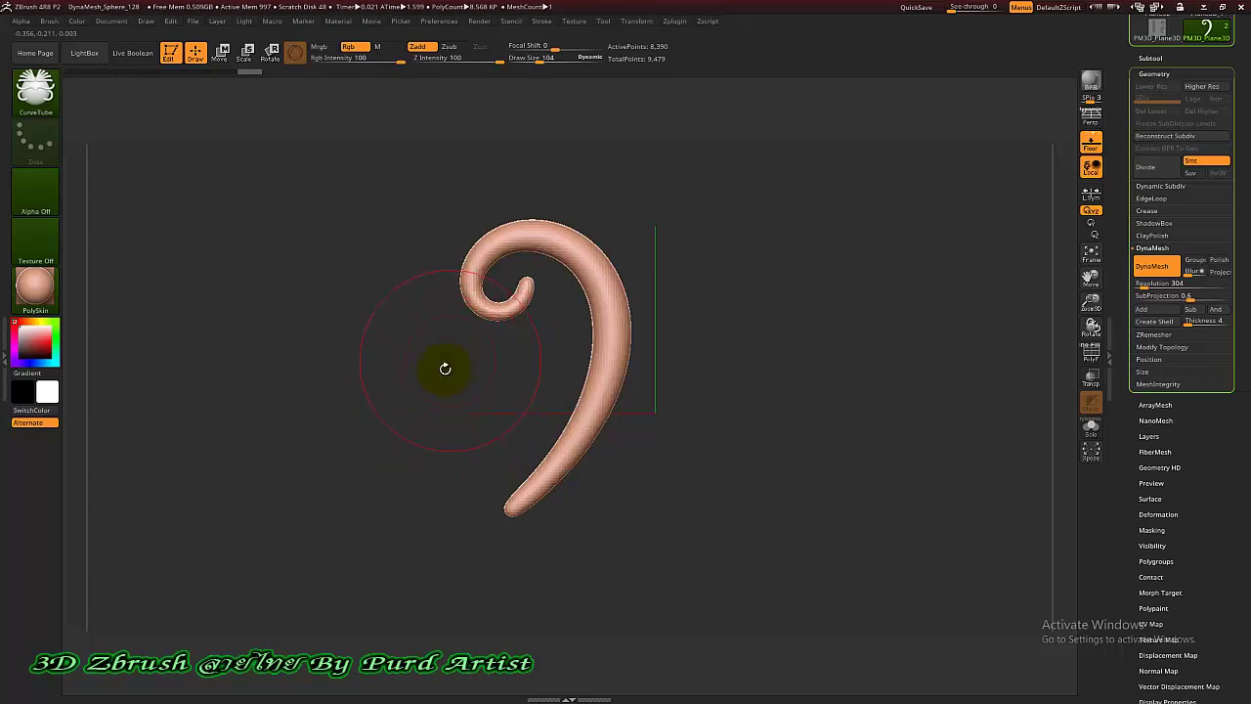
drag(435, 371, 443, 361)
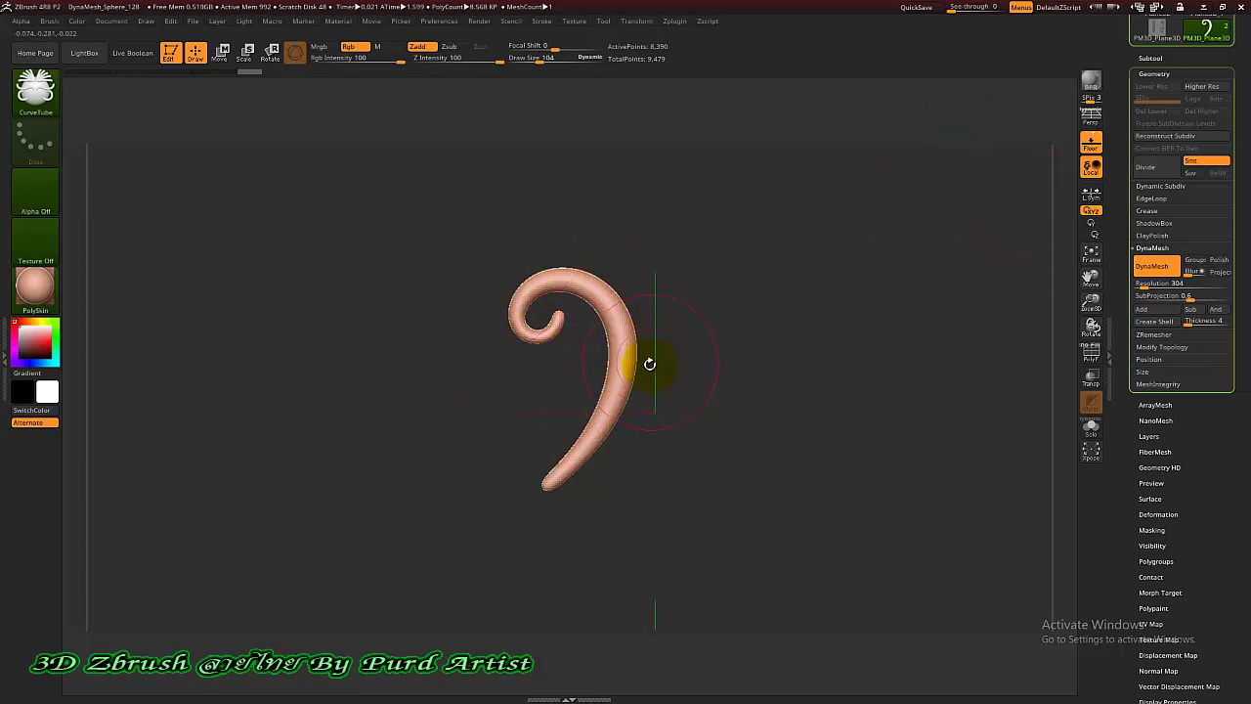
drag(1117, 181, 1116, 201)
Turn off local symmetry and duplicate the scroll as a new subtool
click(1150, 142)
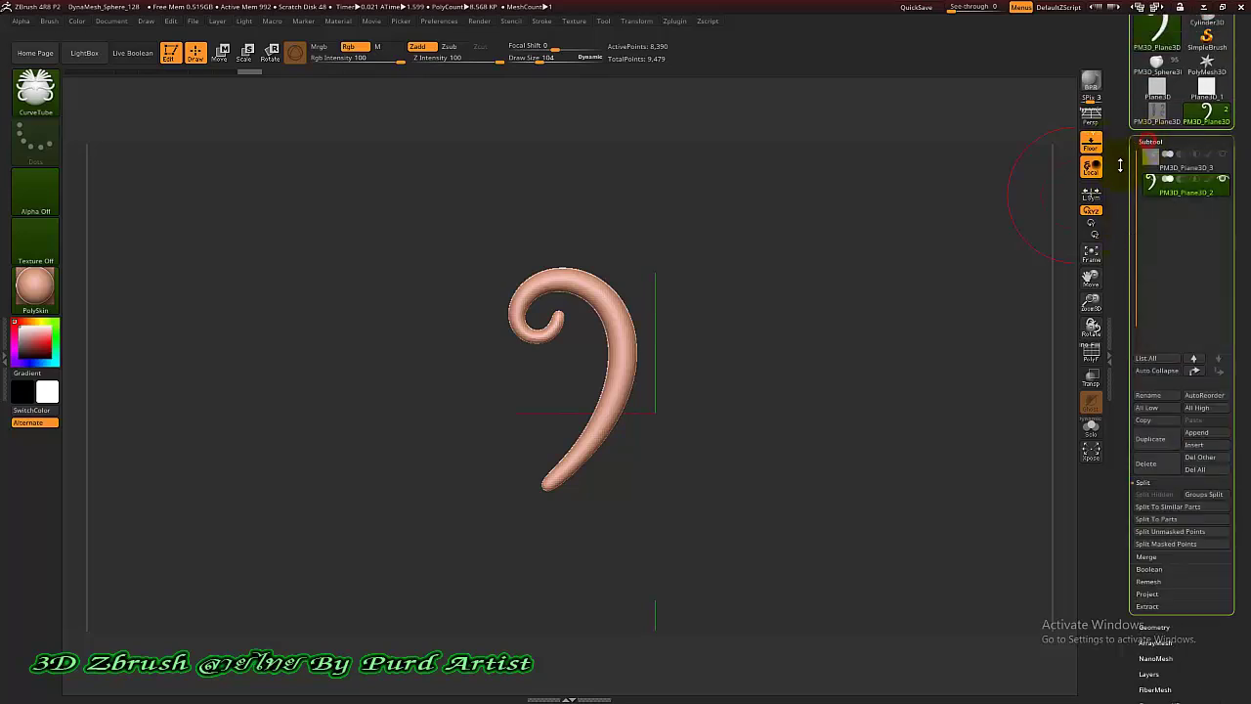
click(1092, 200)
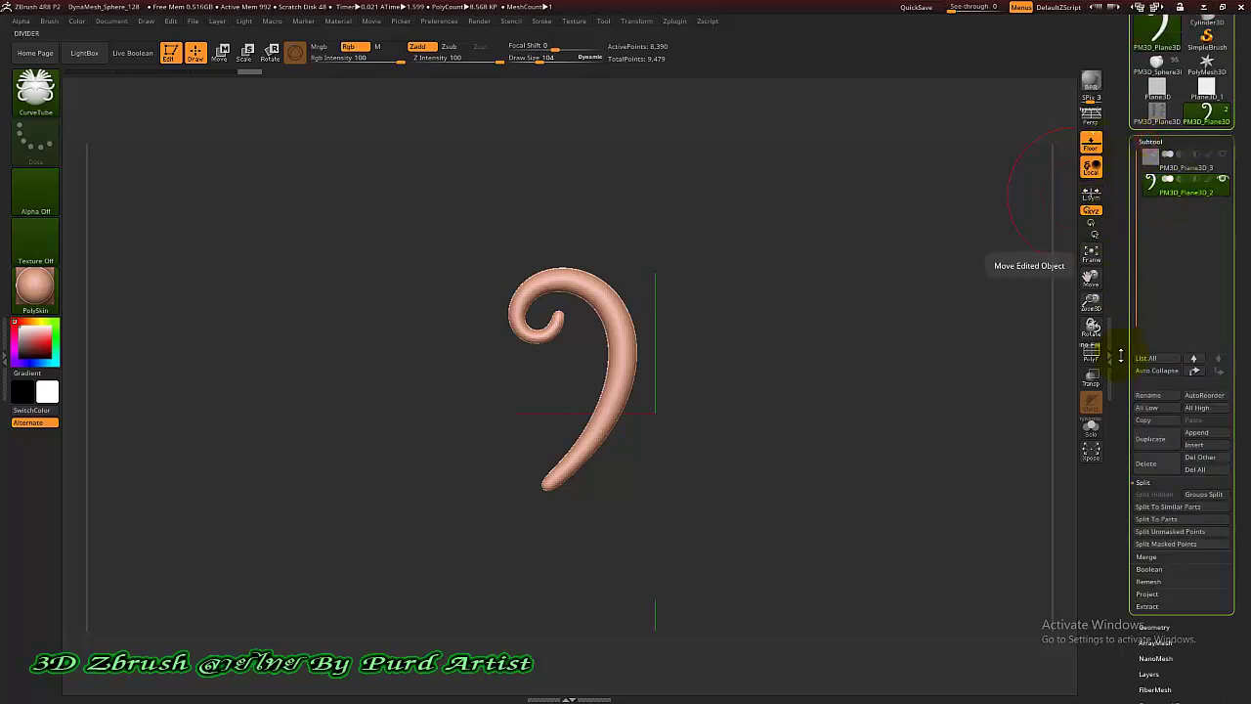
click(1153, 440)
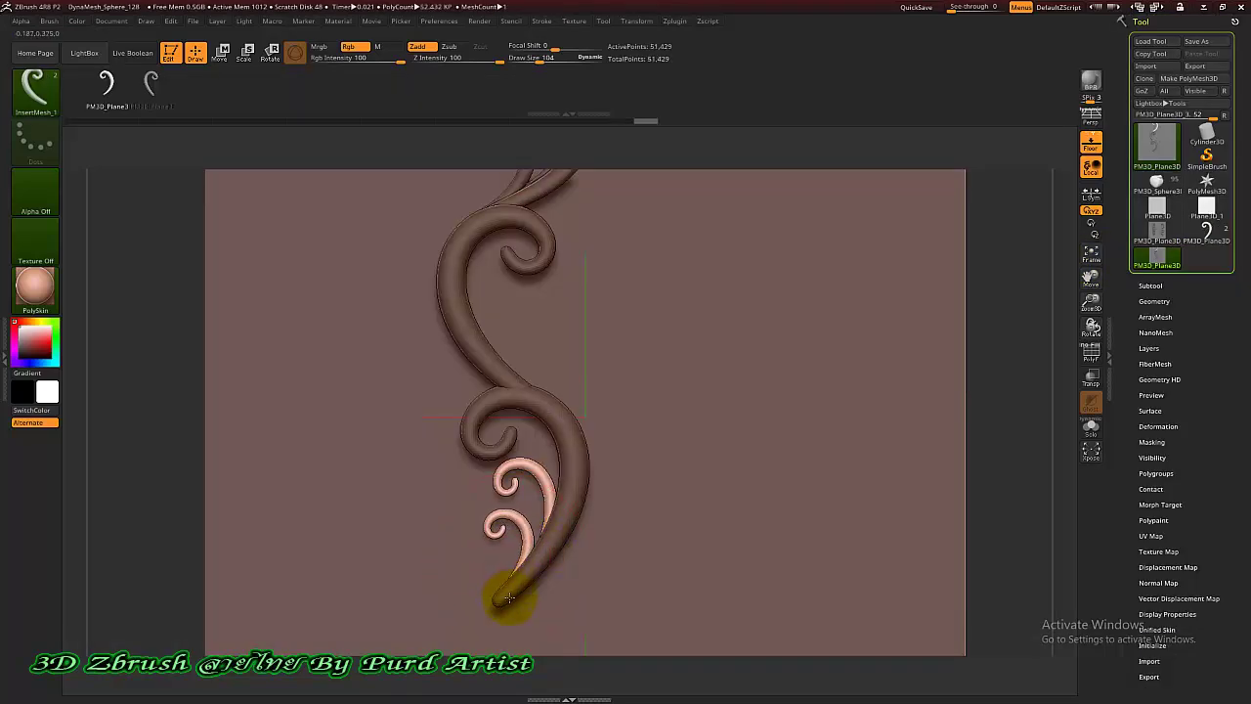
Insert two small curl pieces side by side inside the stem's loop
alt+drag(140, 411, 146, 356)
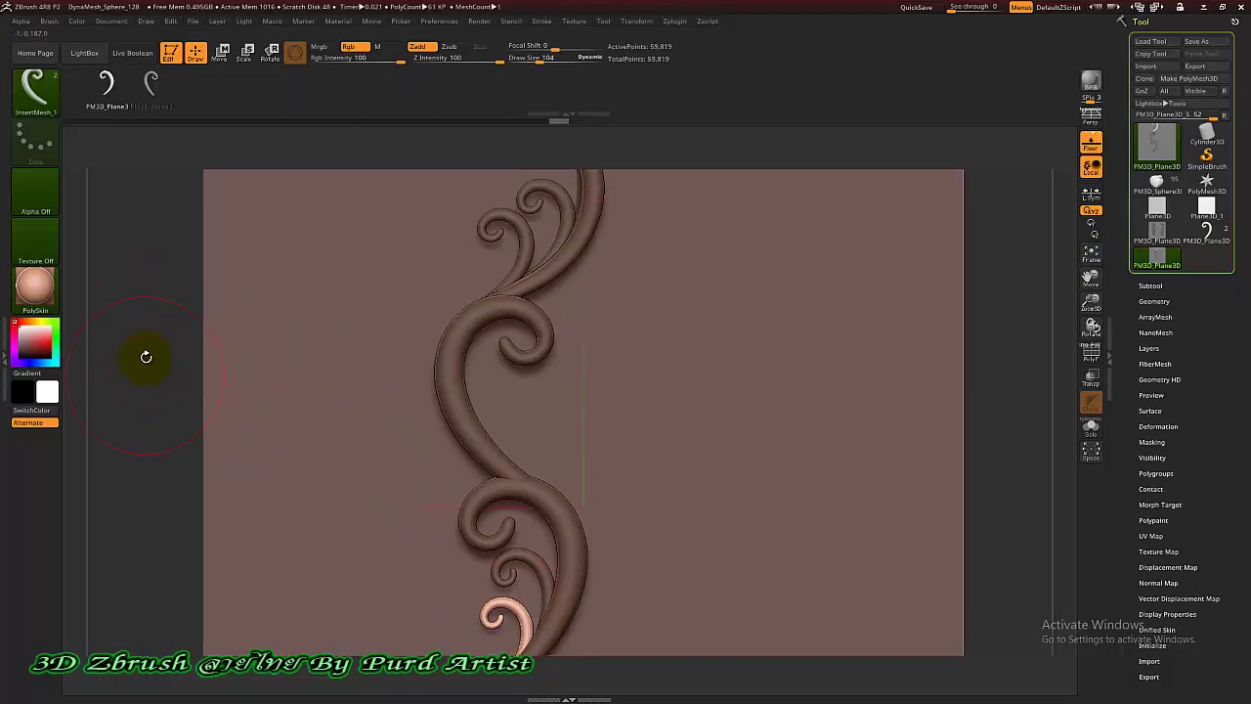
click(151, 88)
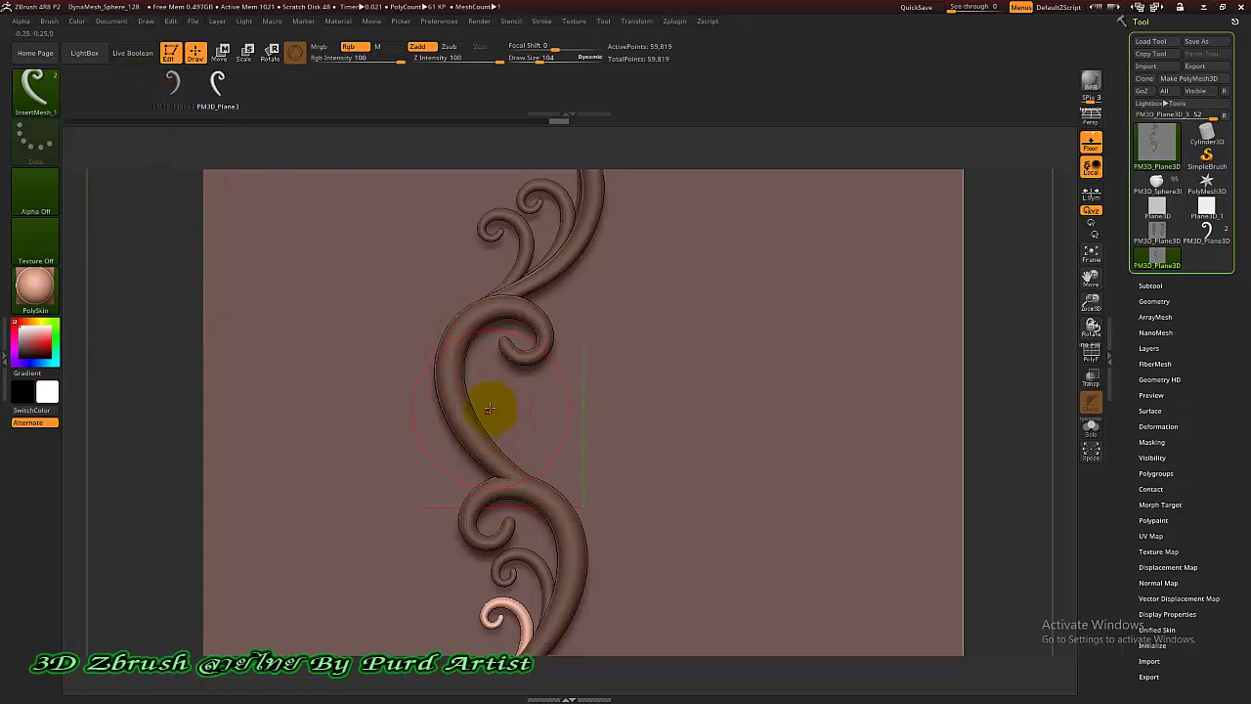
drag(489, 422, 521, 449)
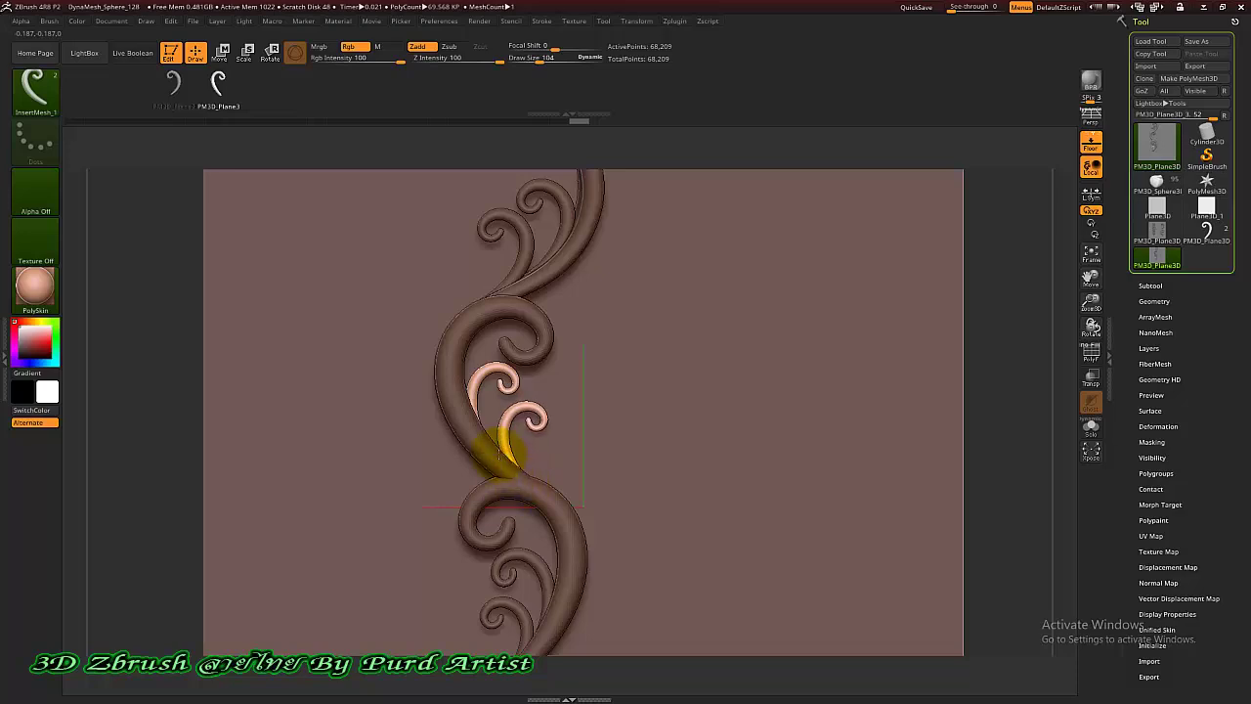
mouse_move(201, 358)
alt+mouse_down()
mouse_move(150, 382)
mouse_move(145, 419)
alt+mouse_up()
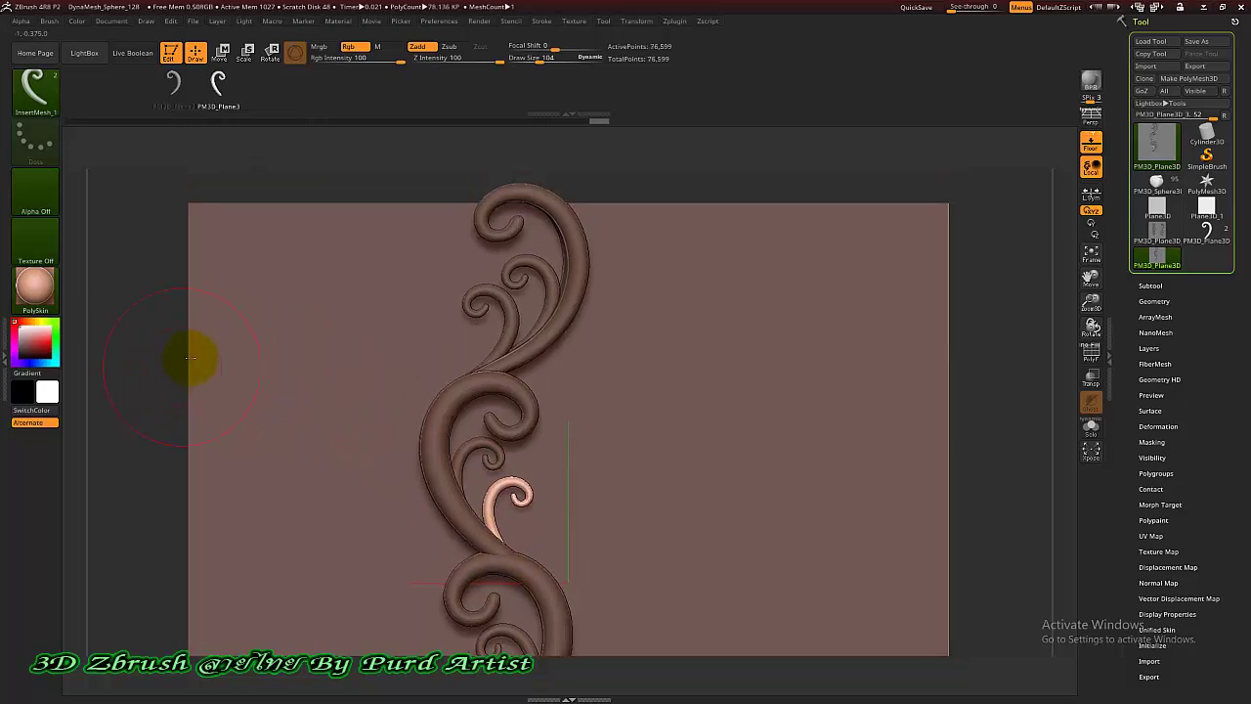
Pick a curl piece from the ornament InsertMesh brush and insert it on the stem's left side
click(35, 89)
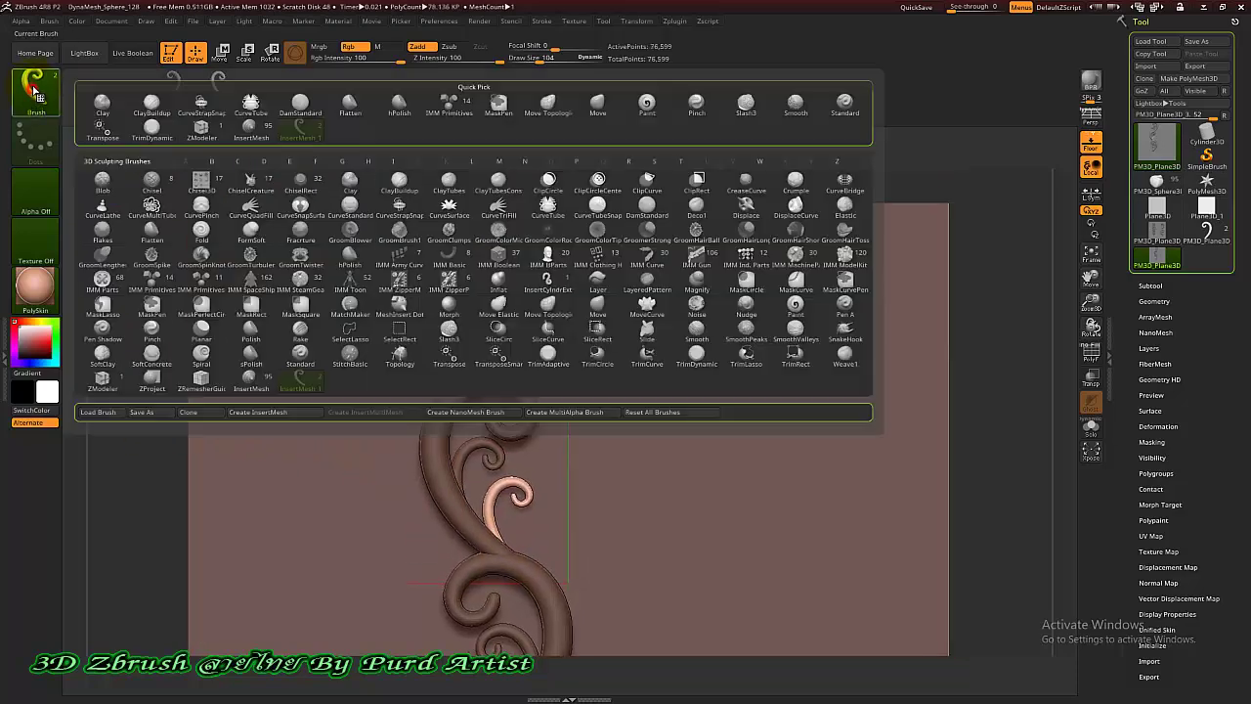
click(251, 379)
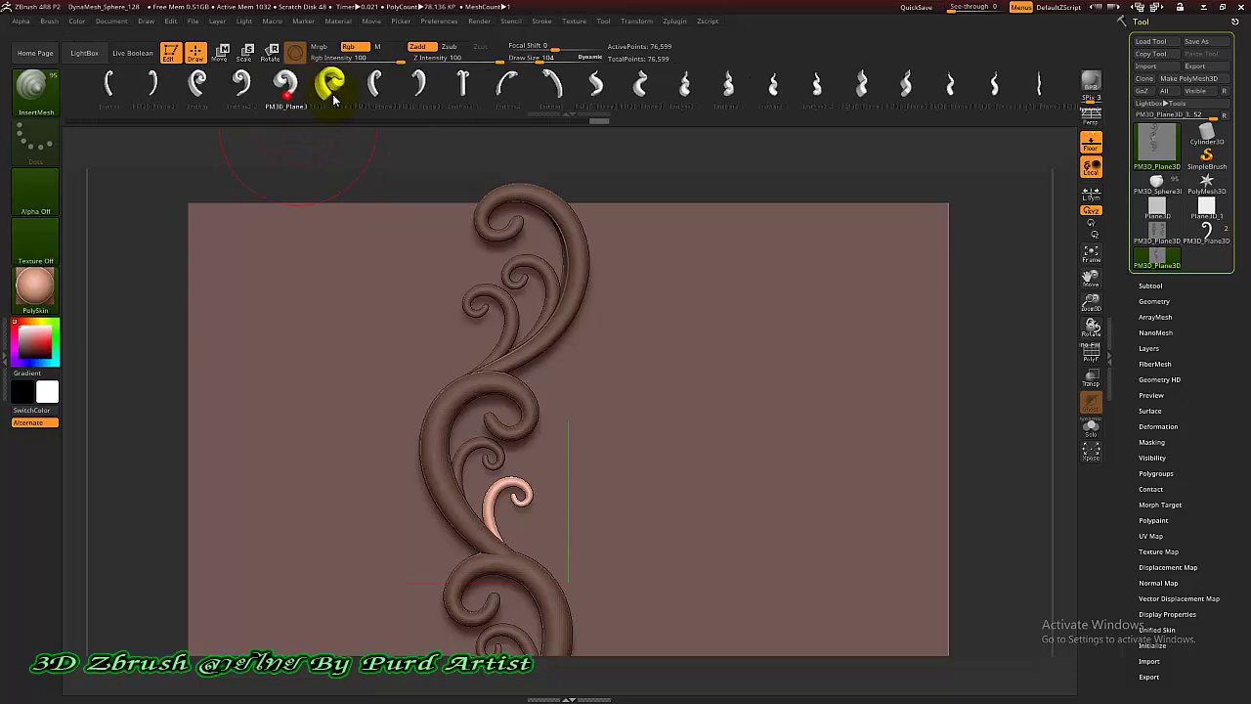
drag(330, 84, 413, 84)
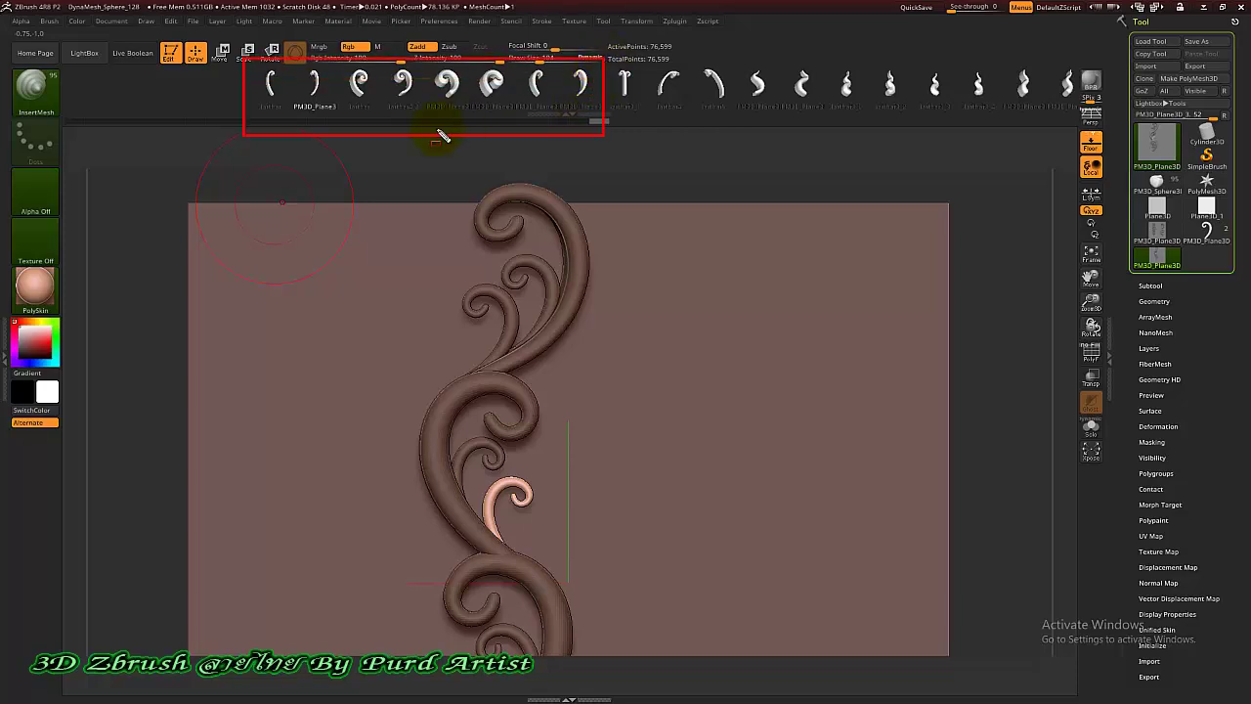
click(448, 84)
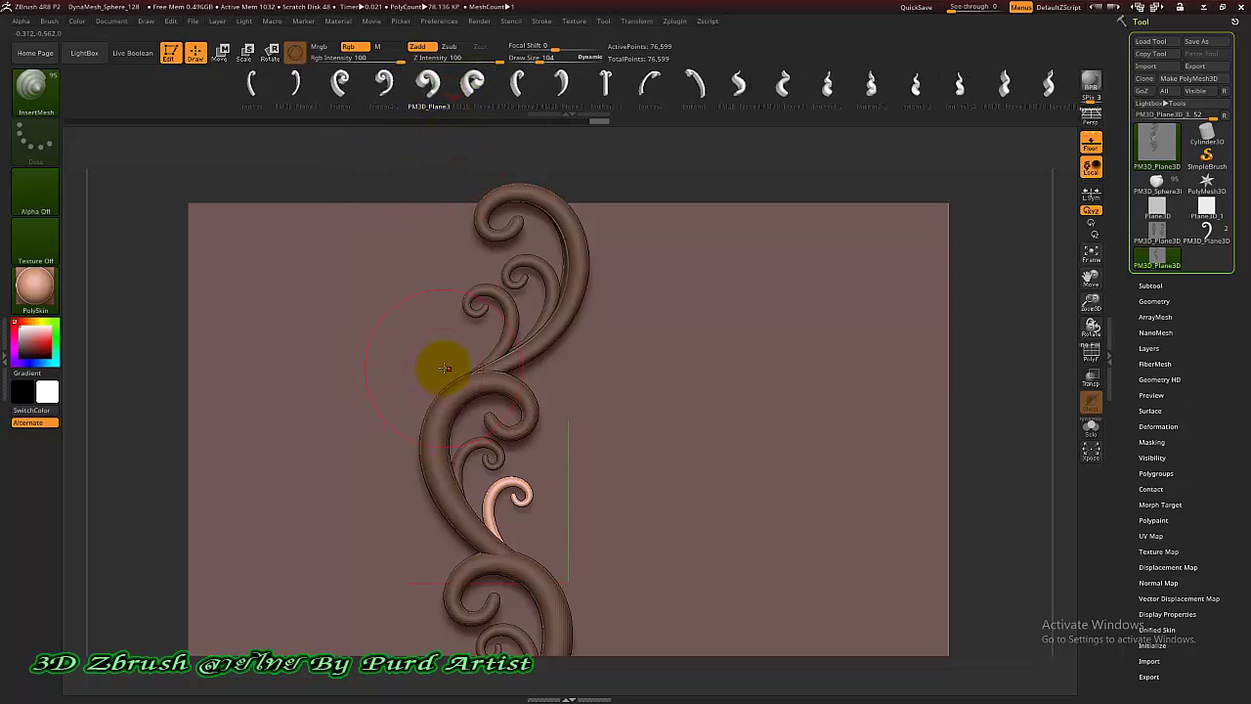
drag(440, 365, 440, 405)
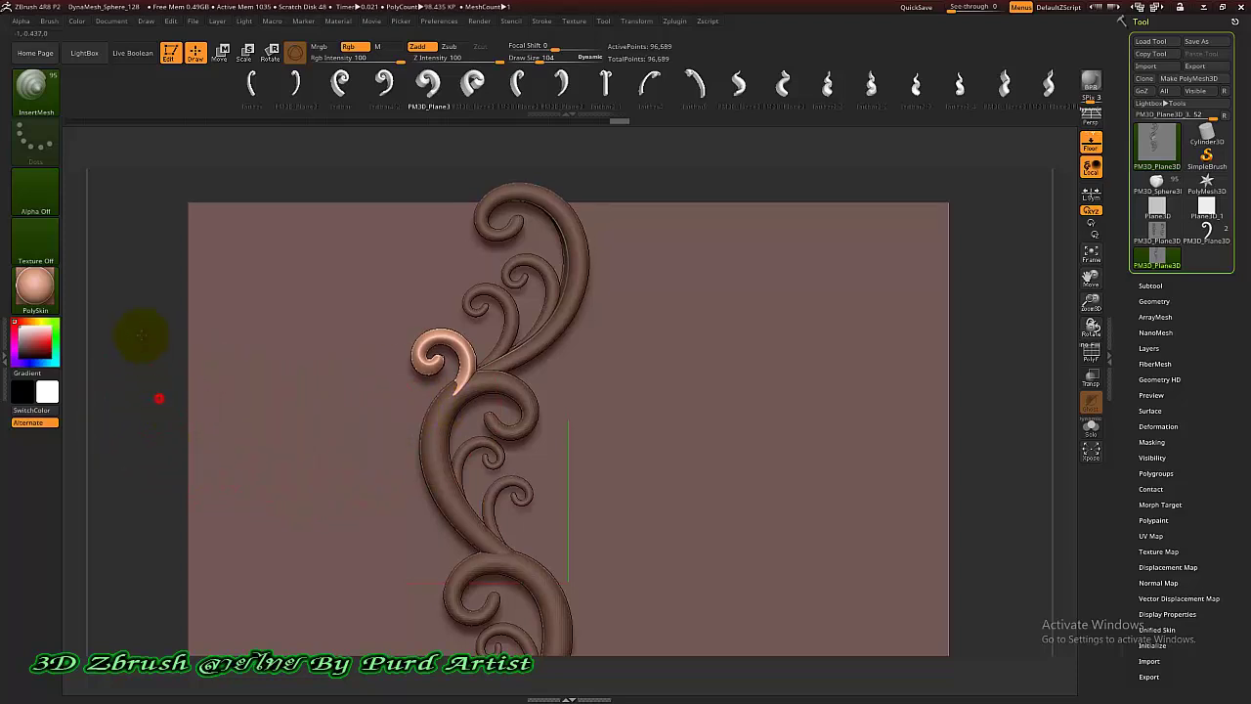
alt+drag(160, 400, 163, 322)
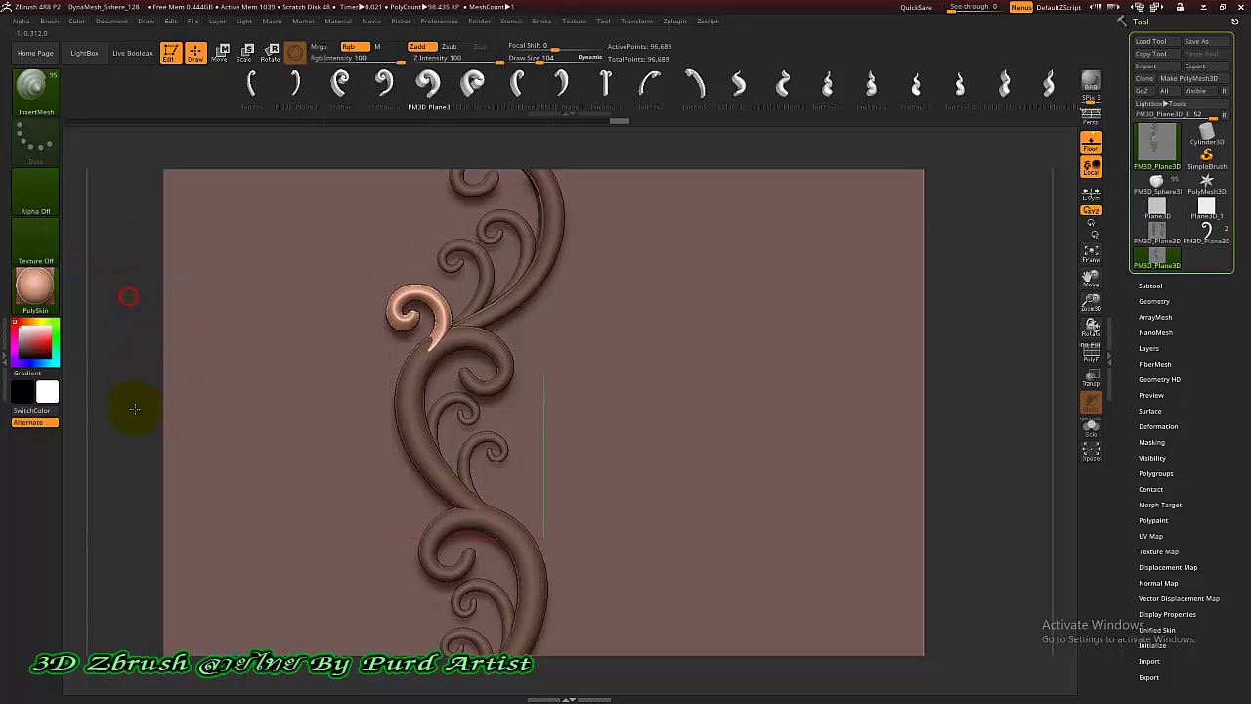
alt+drag(129, 295, 159, 341)
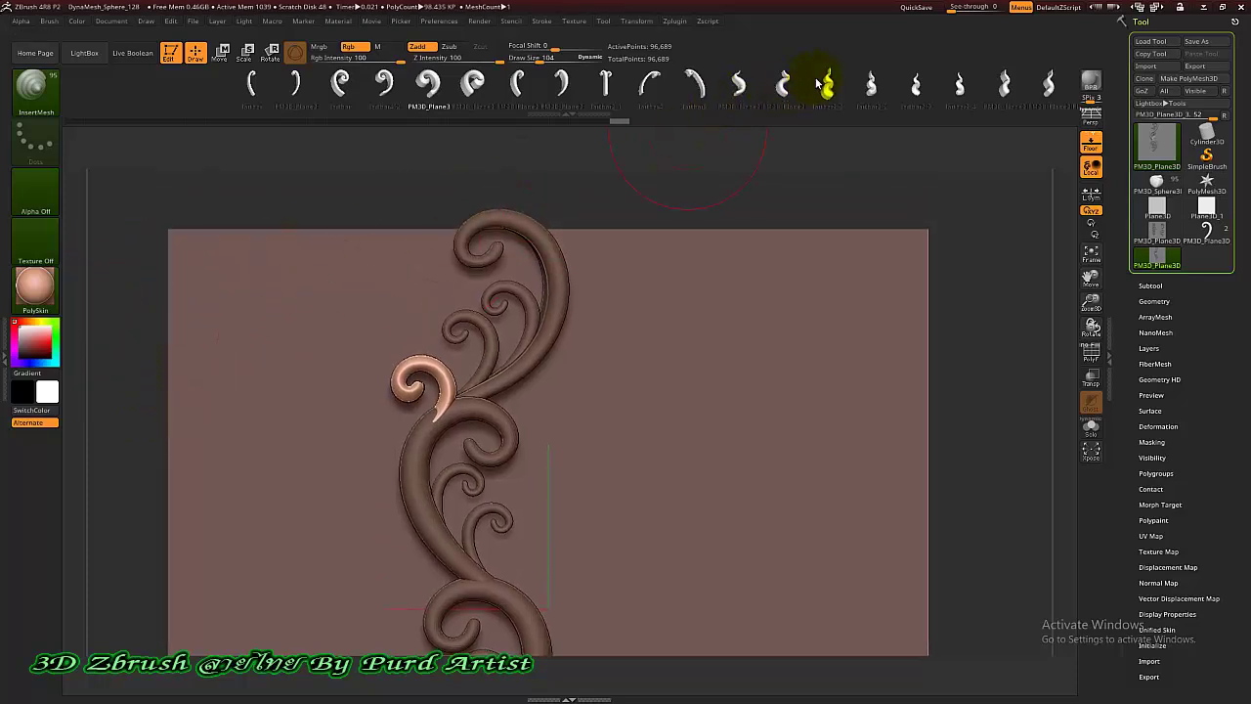
drag(824, 85, 734, 85)
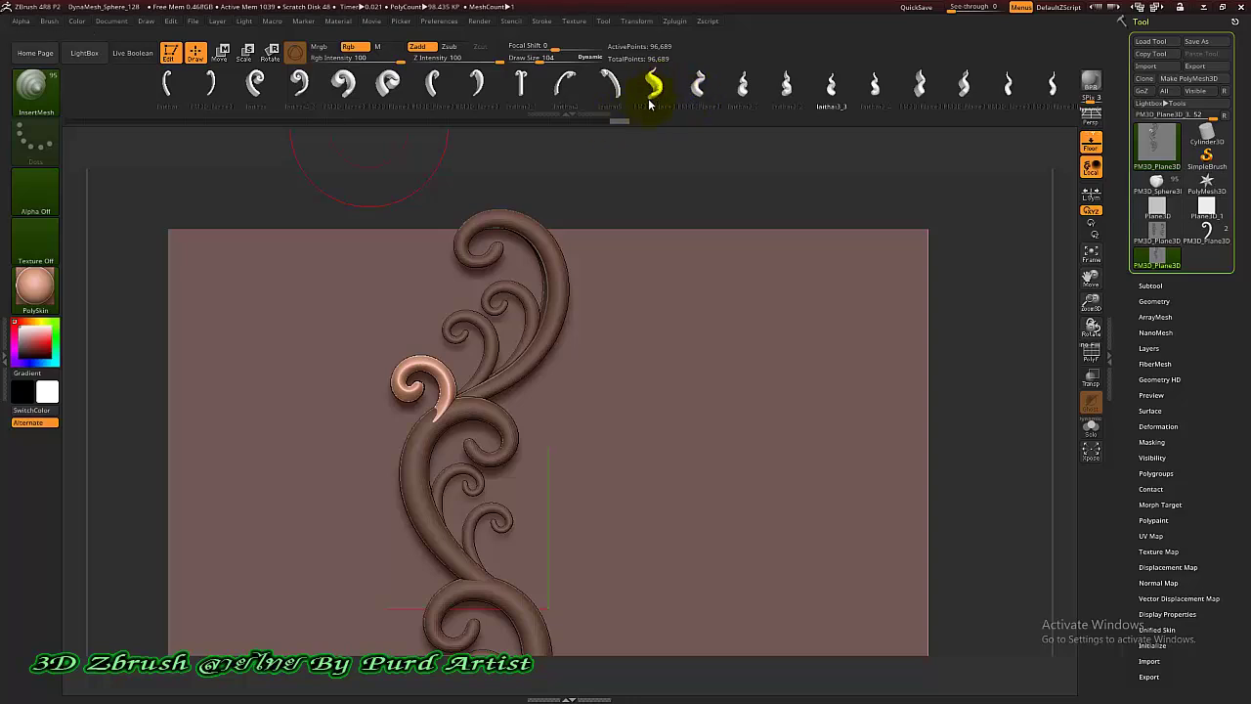
Insert horn-shaped tips on the stem's left and right, undoing the misplaced ones
click(657, 86)
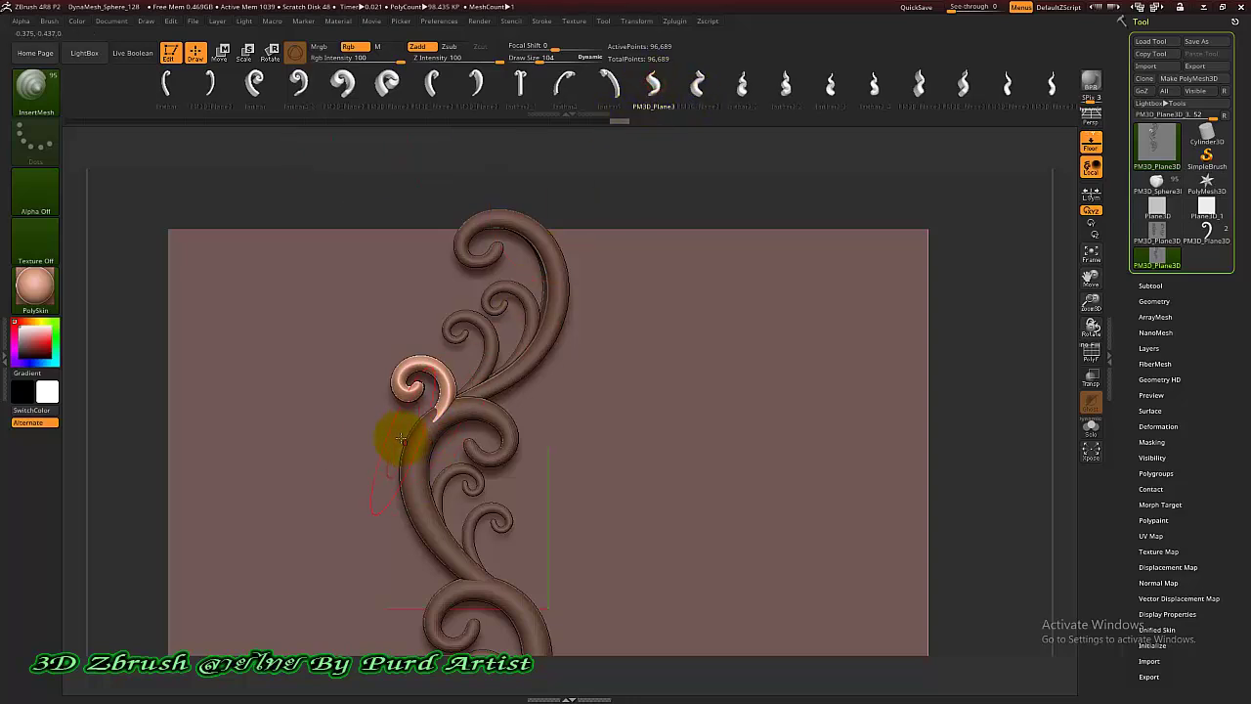
drag(410, 450, 423, 458)
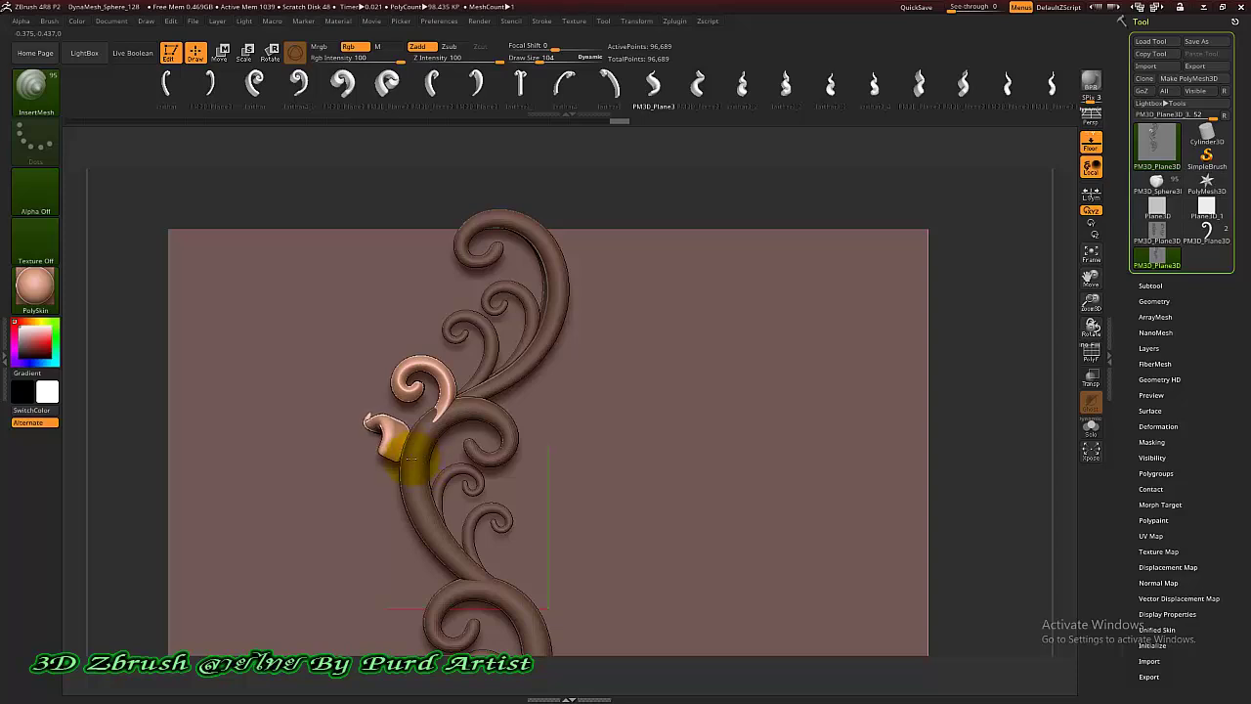
key(ctrl+z)
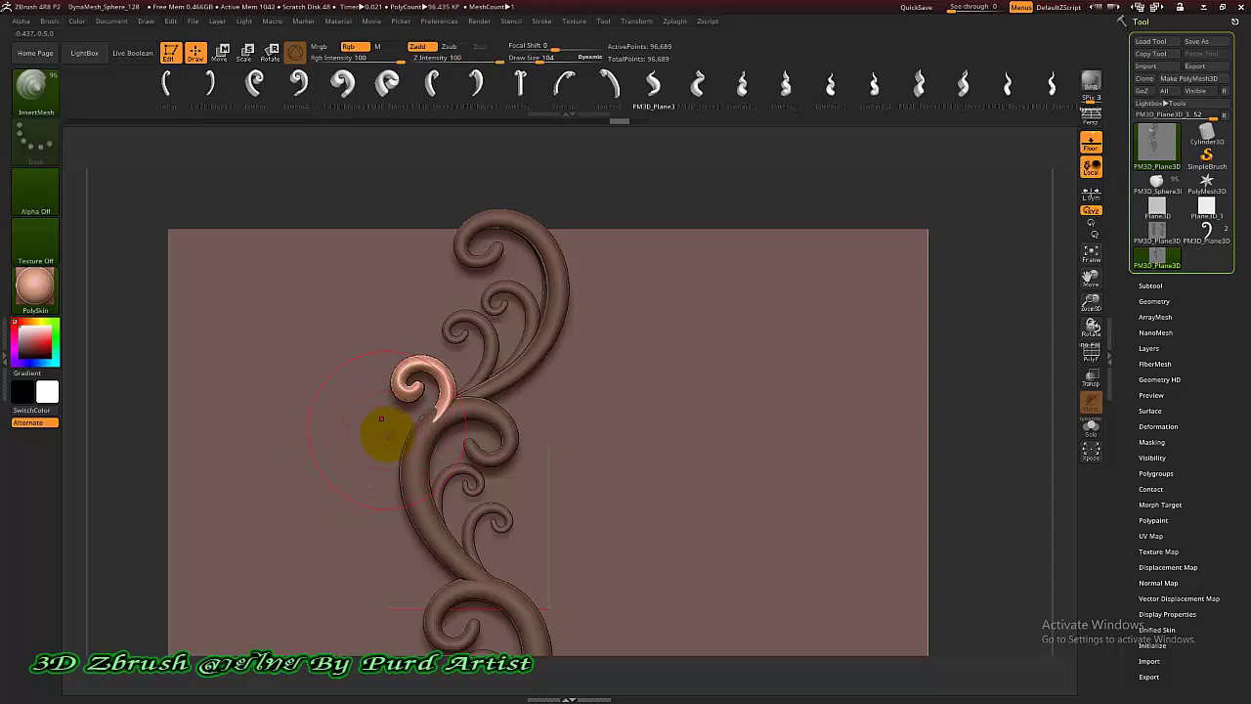
drag(403, 457, 393, 432)
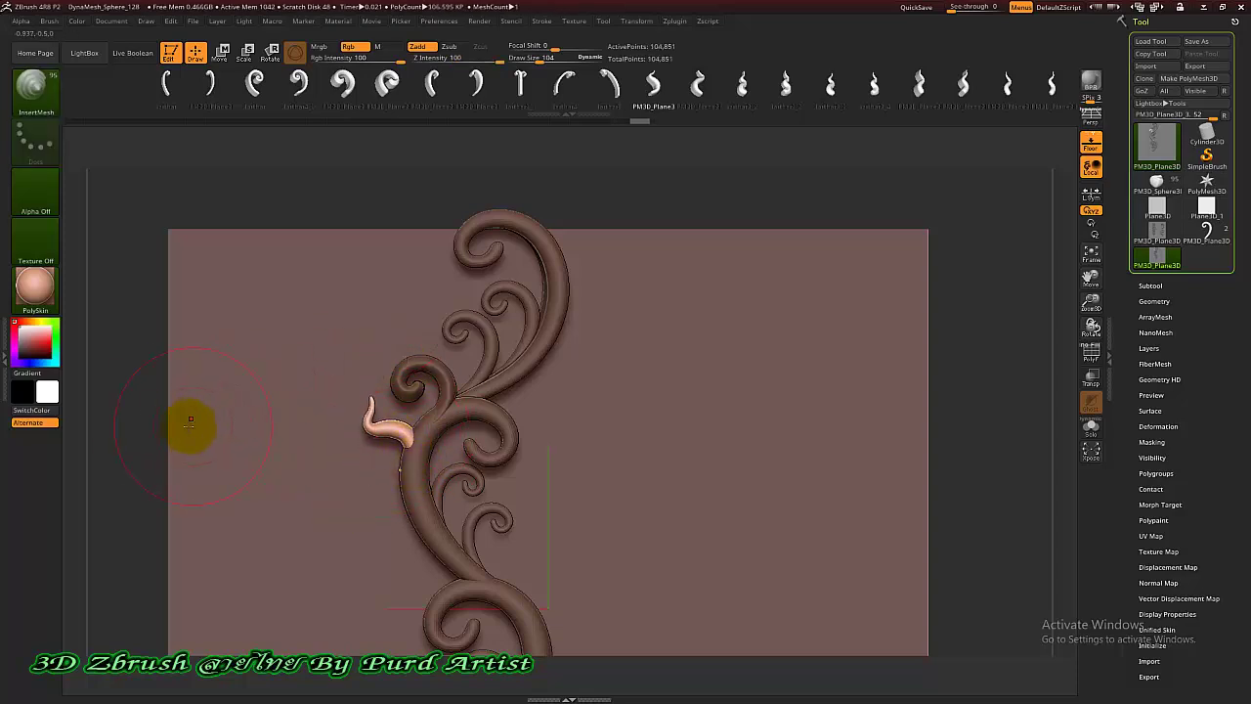
drag(138, 396, 144, 303)
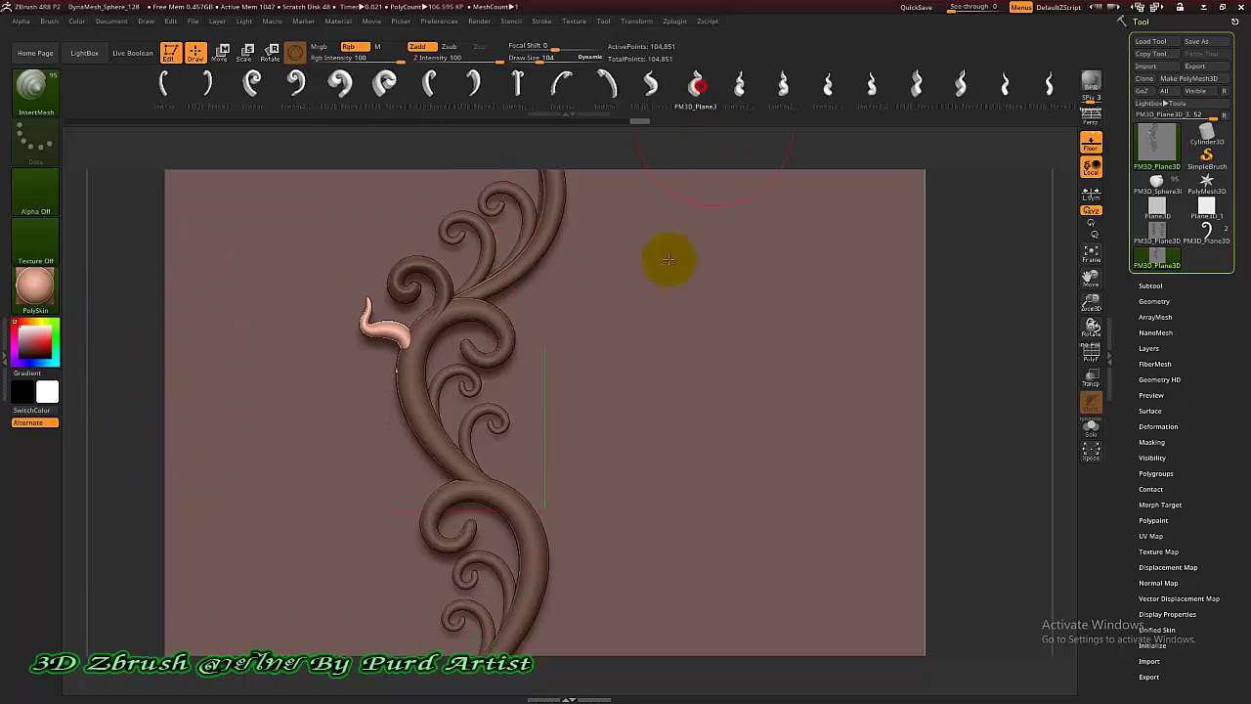
drag(515, 482, 503, 508)
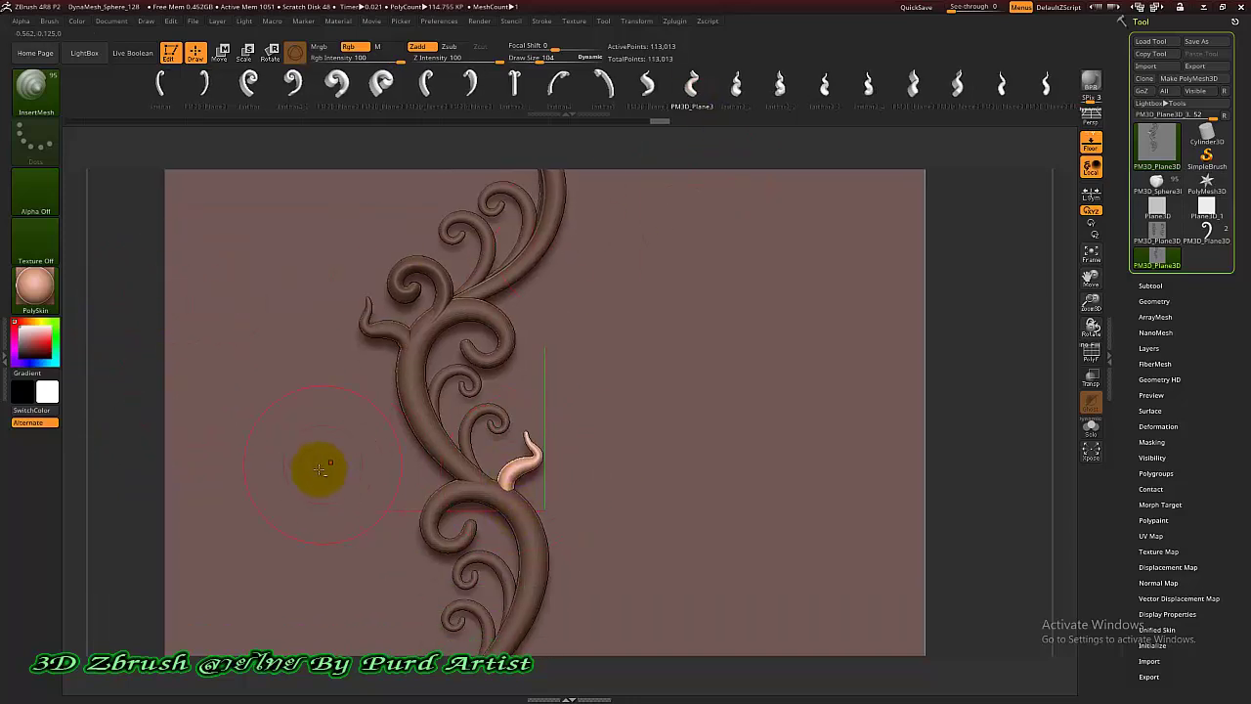
ctrl+click(302, 433)
key(ctrl+z)
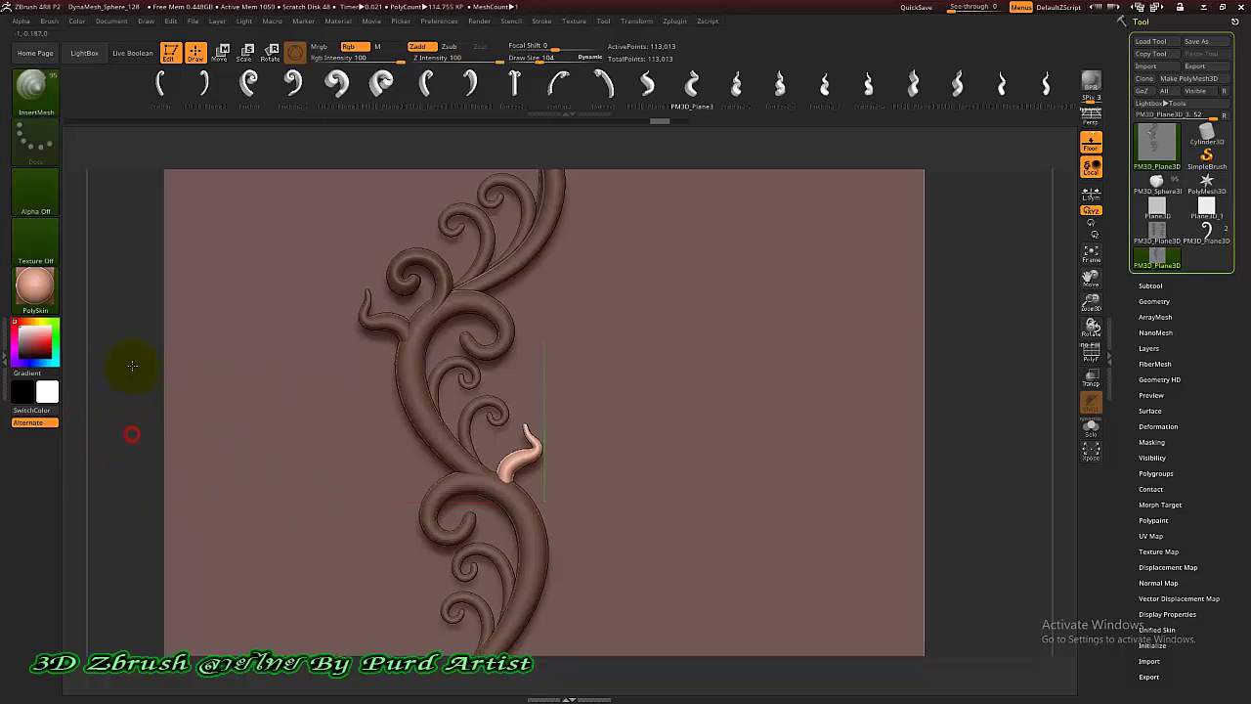
drag(147, 440, 137, 406)
click(690, 86)
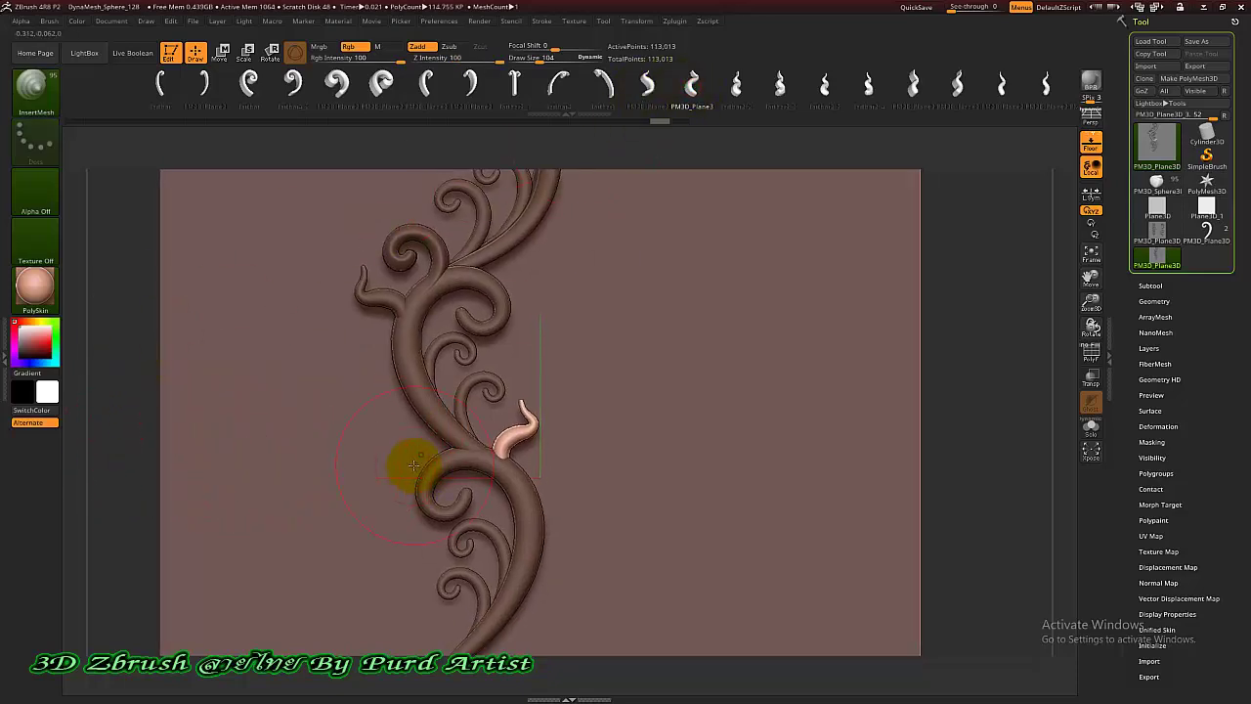
drag(409, 477, 421, 461)
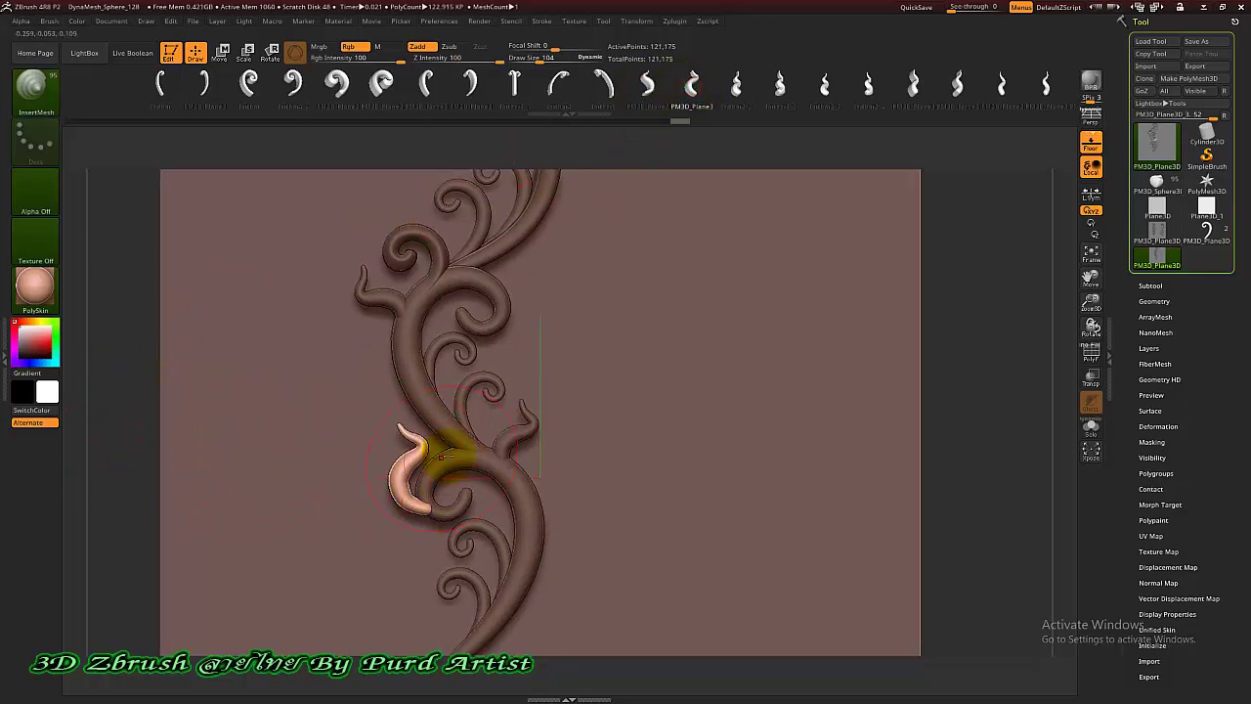
key(minus)
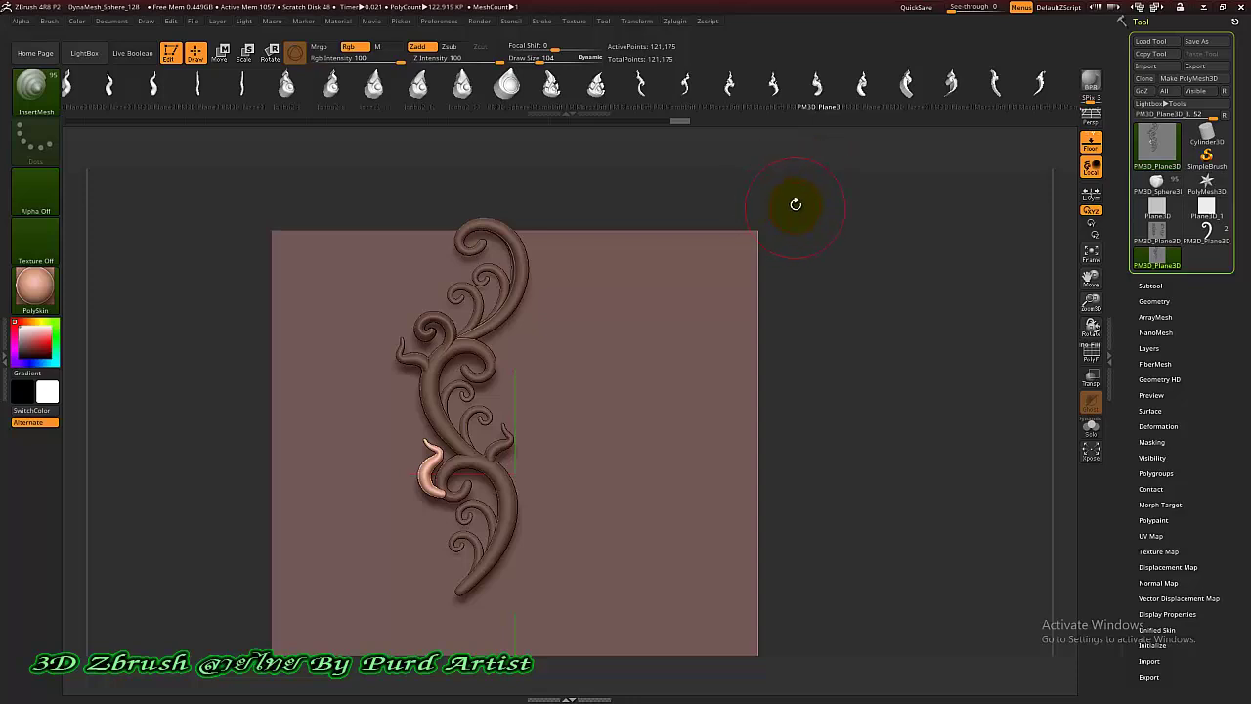
Insert a tall flame leaf tip on the stem's right and enlarge it slightly
click(688, 91)
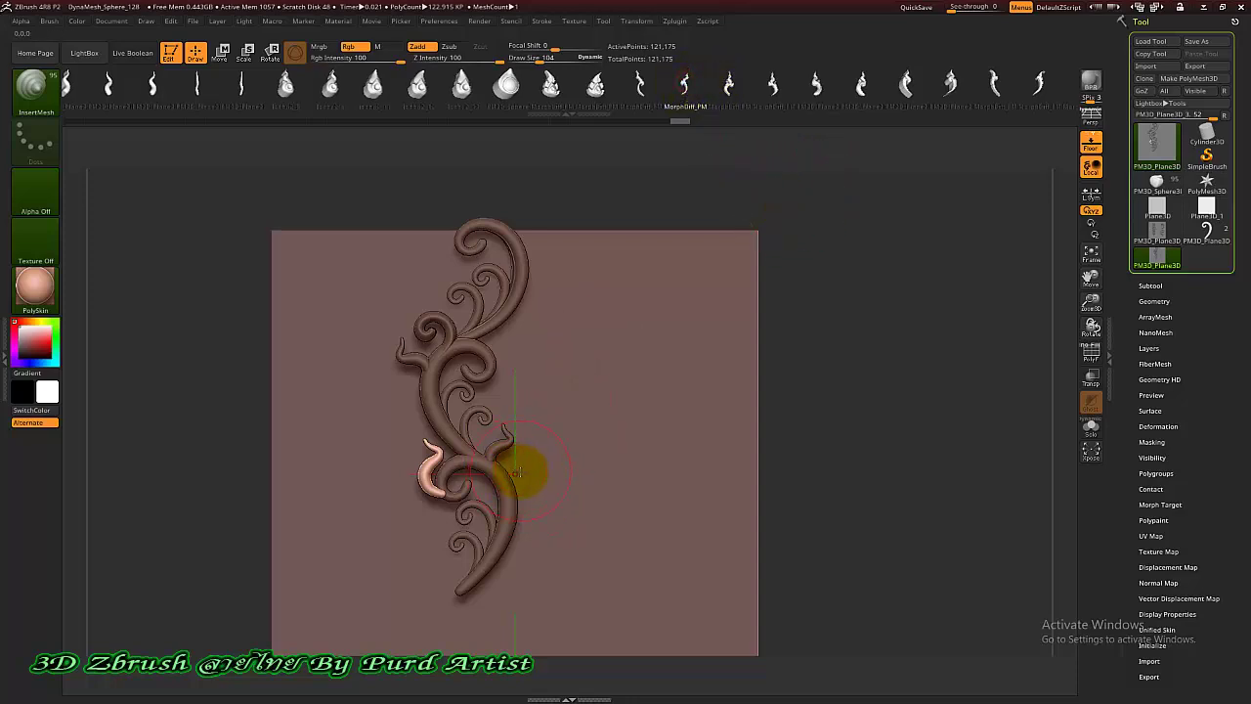
drag(515, 526, 513, 533)
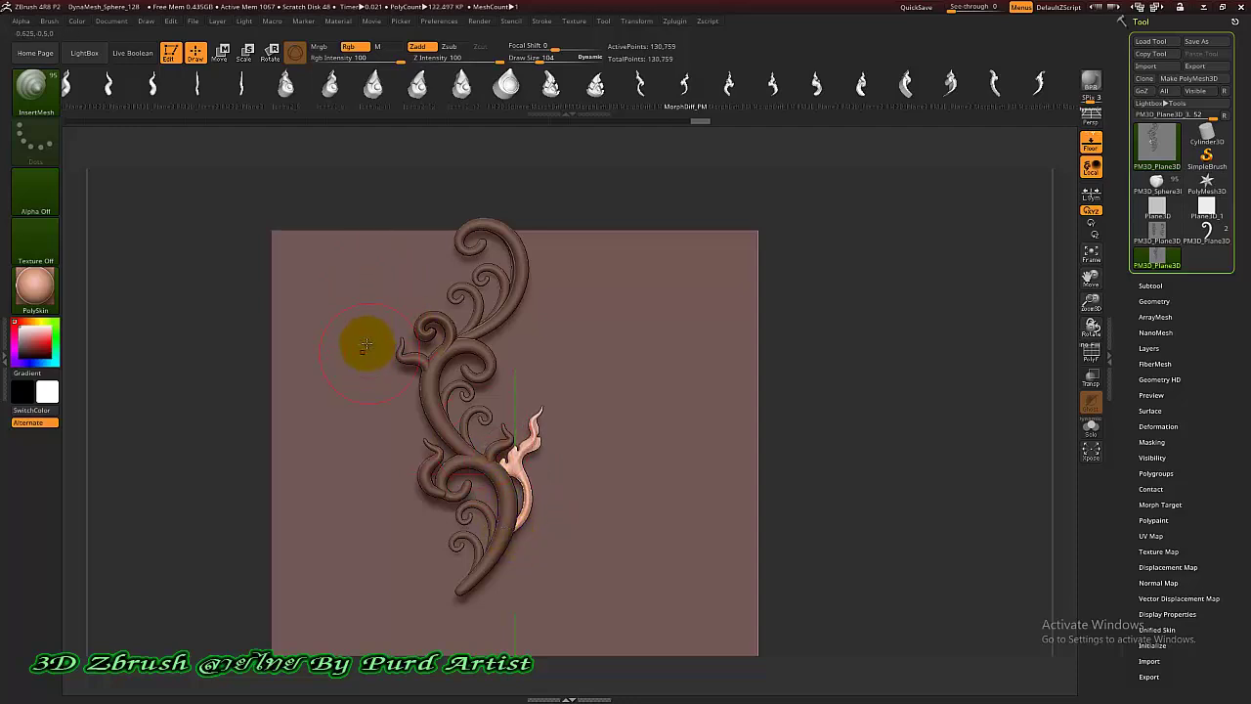
click(223, 54)
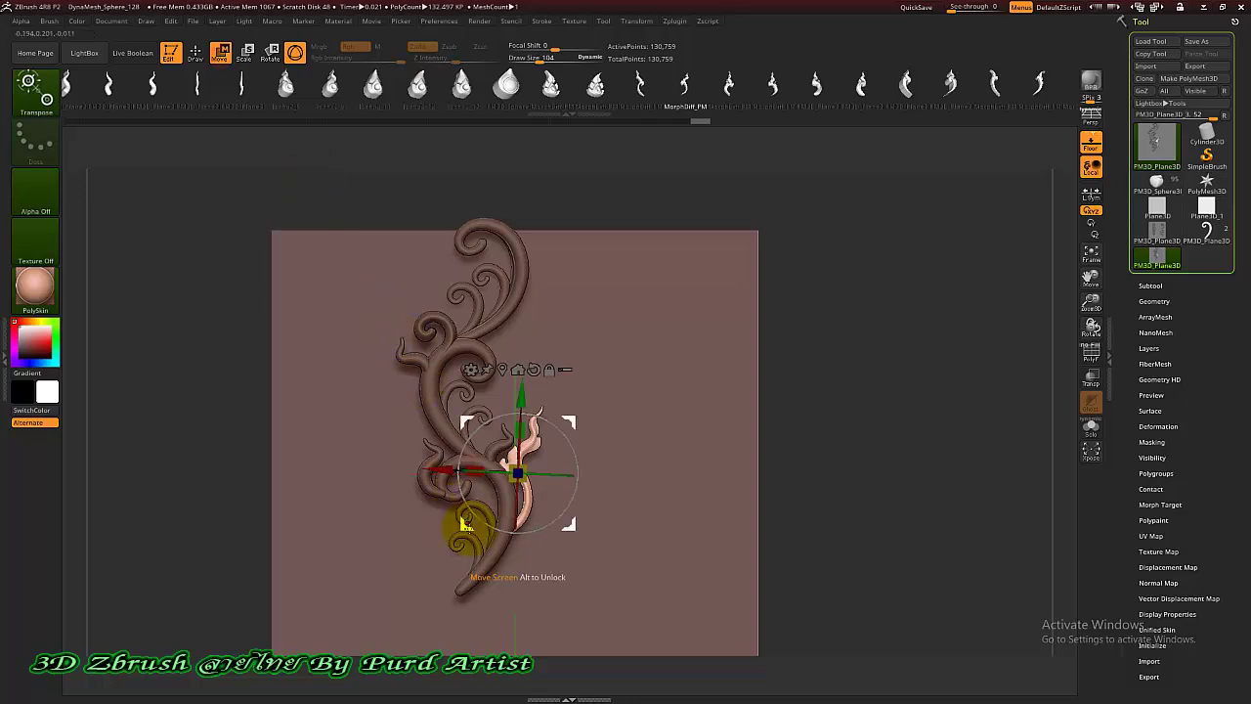
mouse_move(461, 516)
mouse_down()
mouse_move(460, 542)
mouse_move(467, 518)
mouse_up()
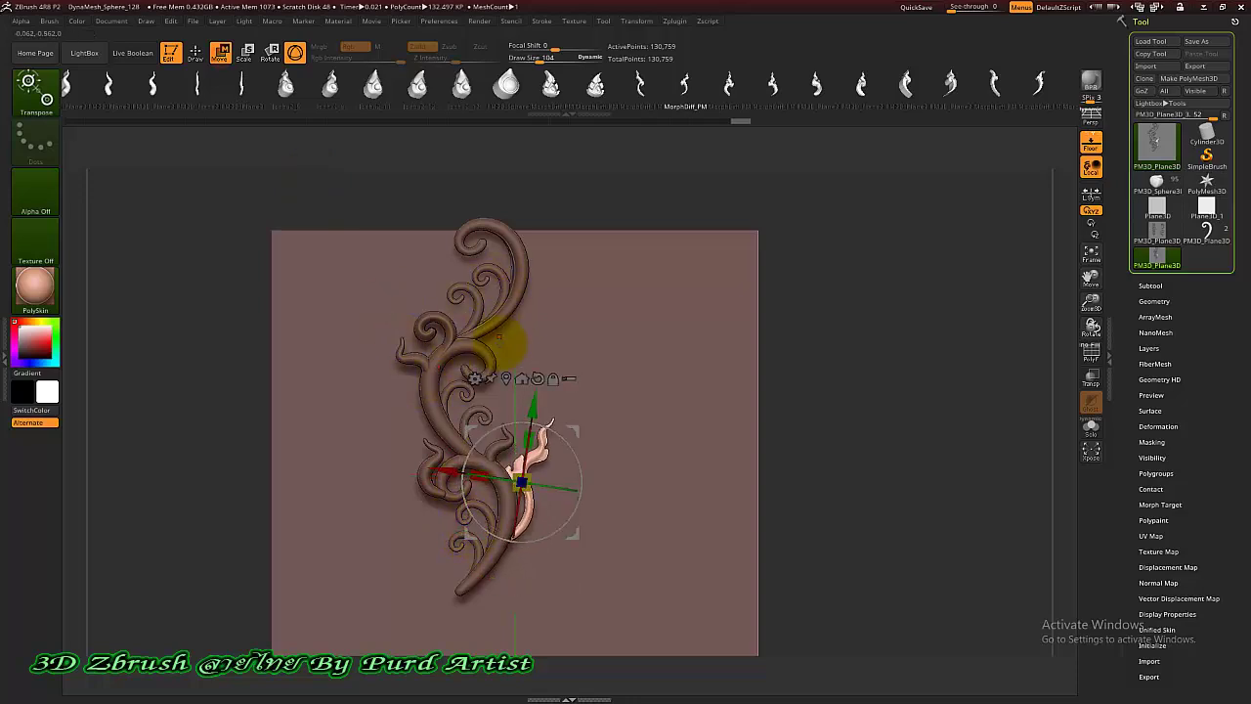
click(206, 53)
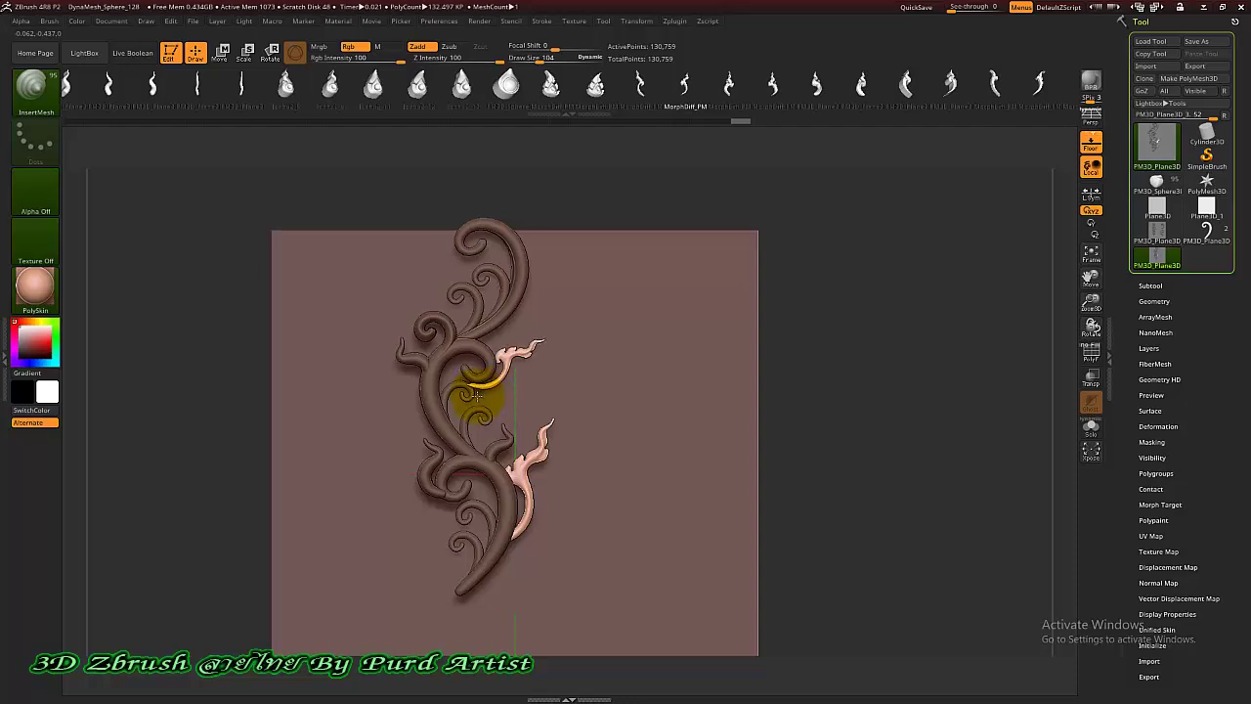
Center the Transpose gizmo on the upper flame tip and tilt it into place
click(219, 51)
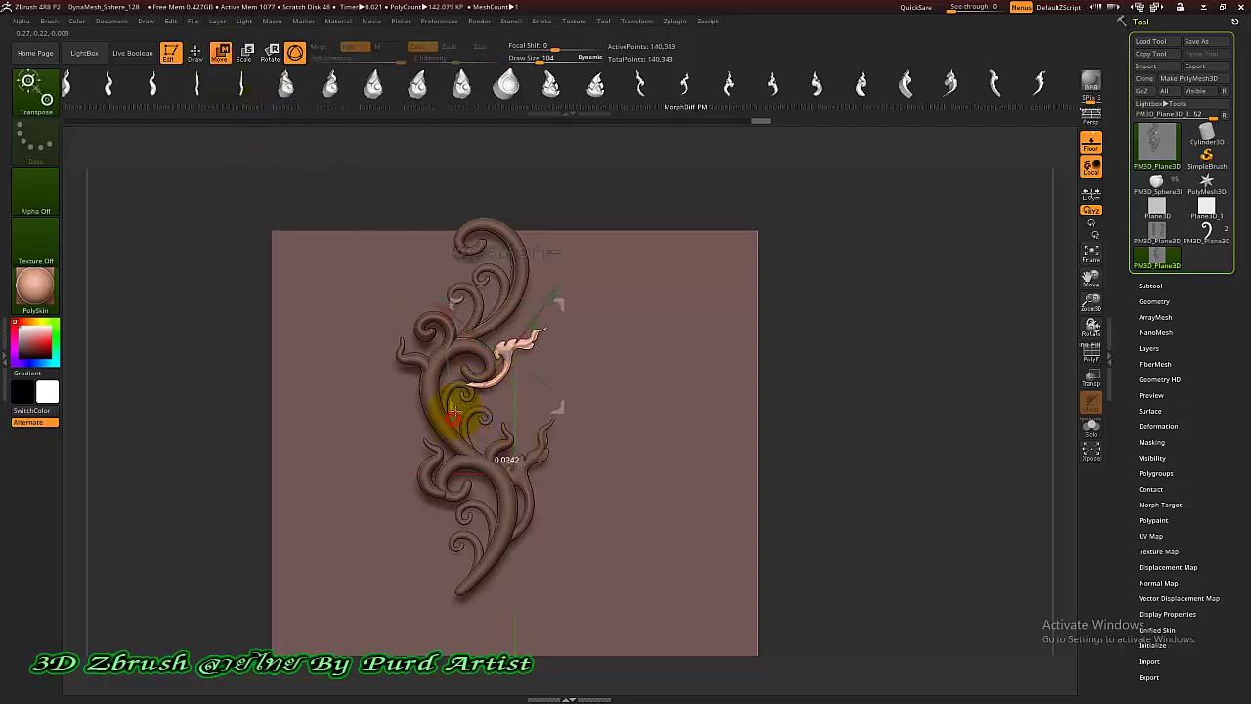
key(y)
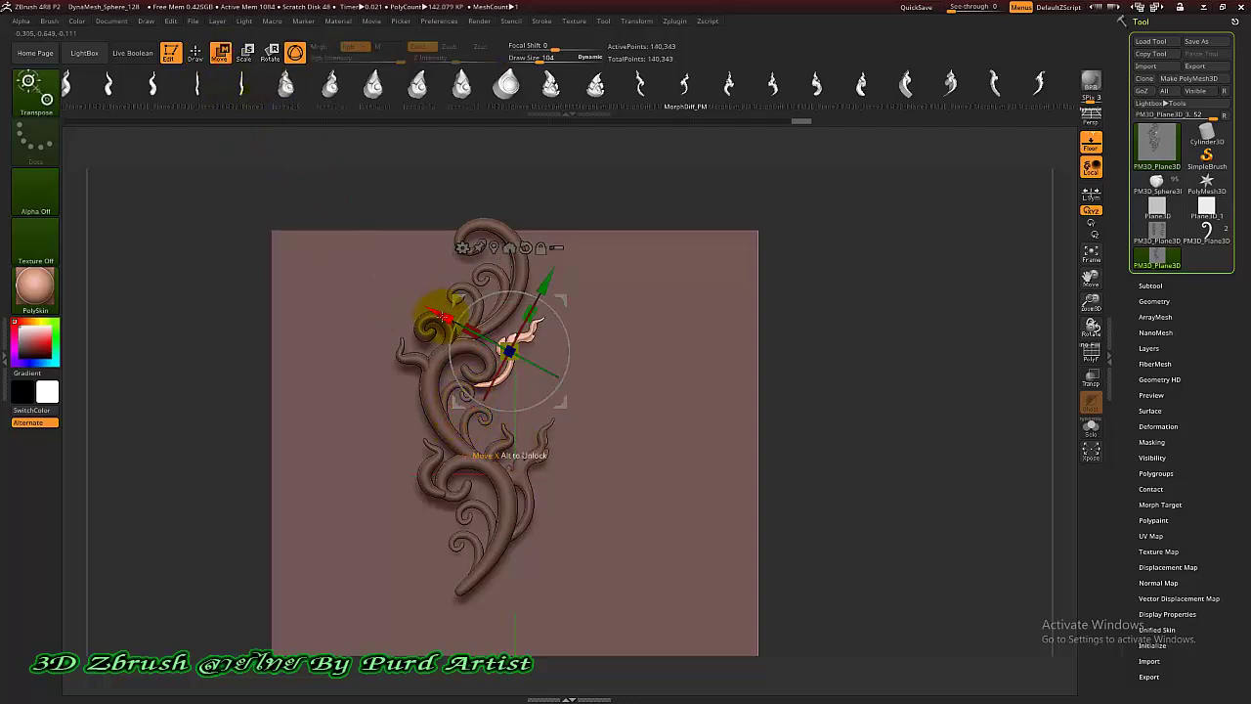
drag(445, 318, 424, 307)
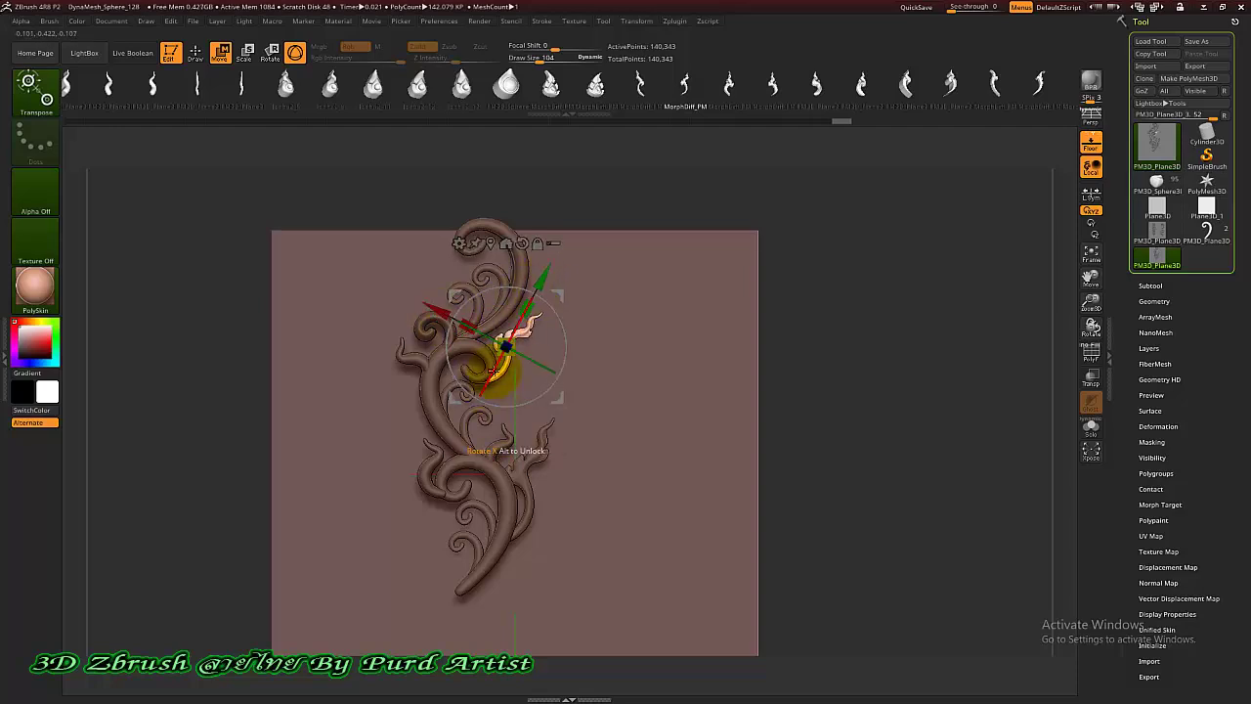
click(162, 85)
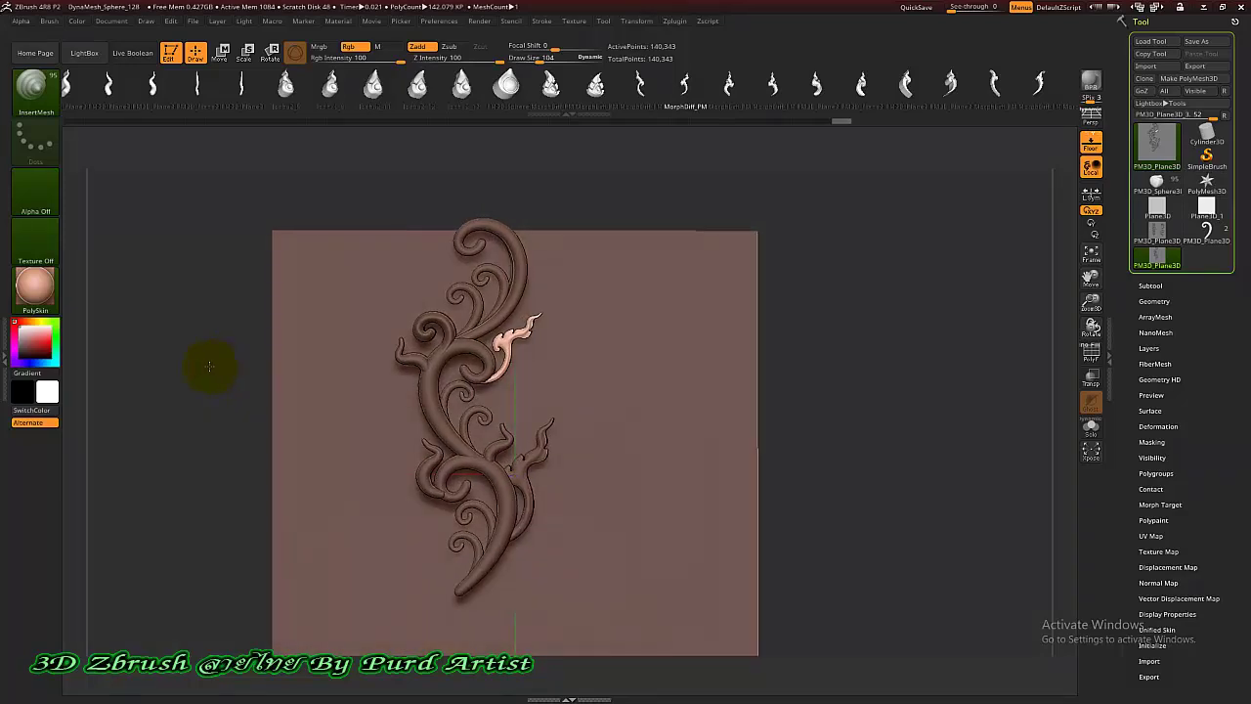
key(shift)
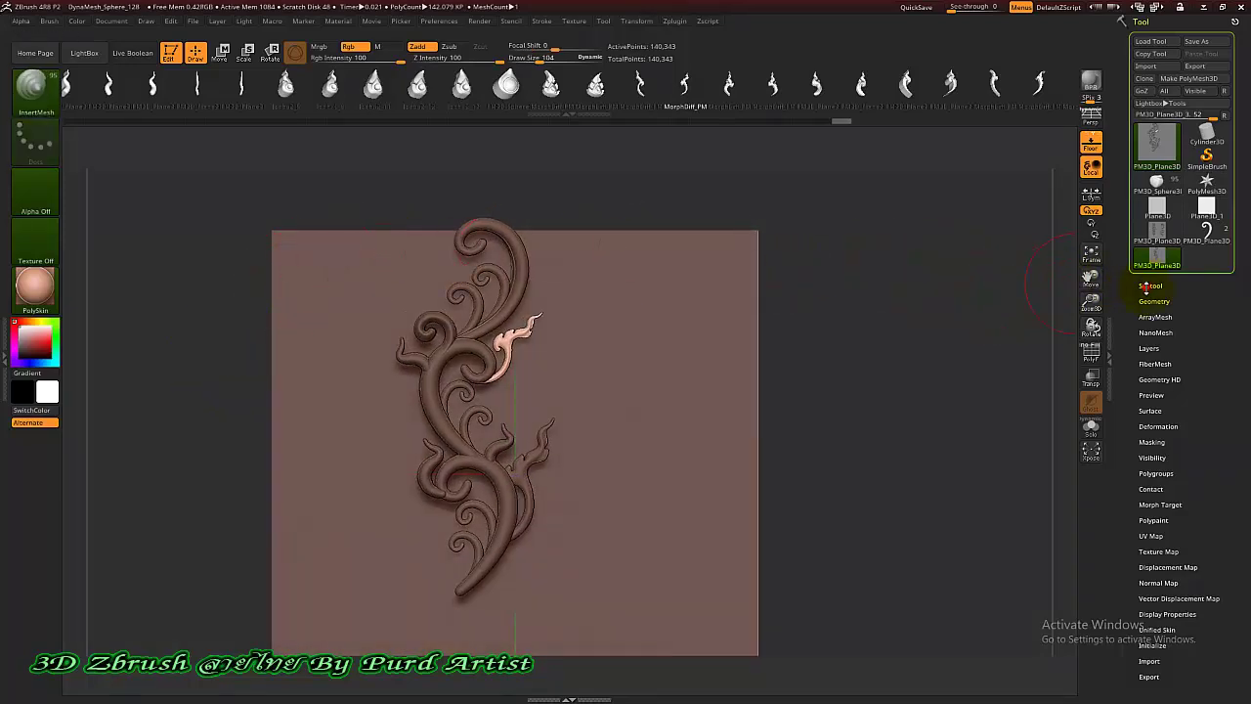
Clear the mask and split the ornament off the plane into a separate subtool
click(1149, 286)
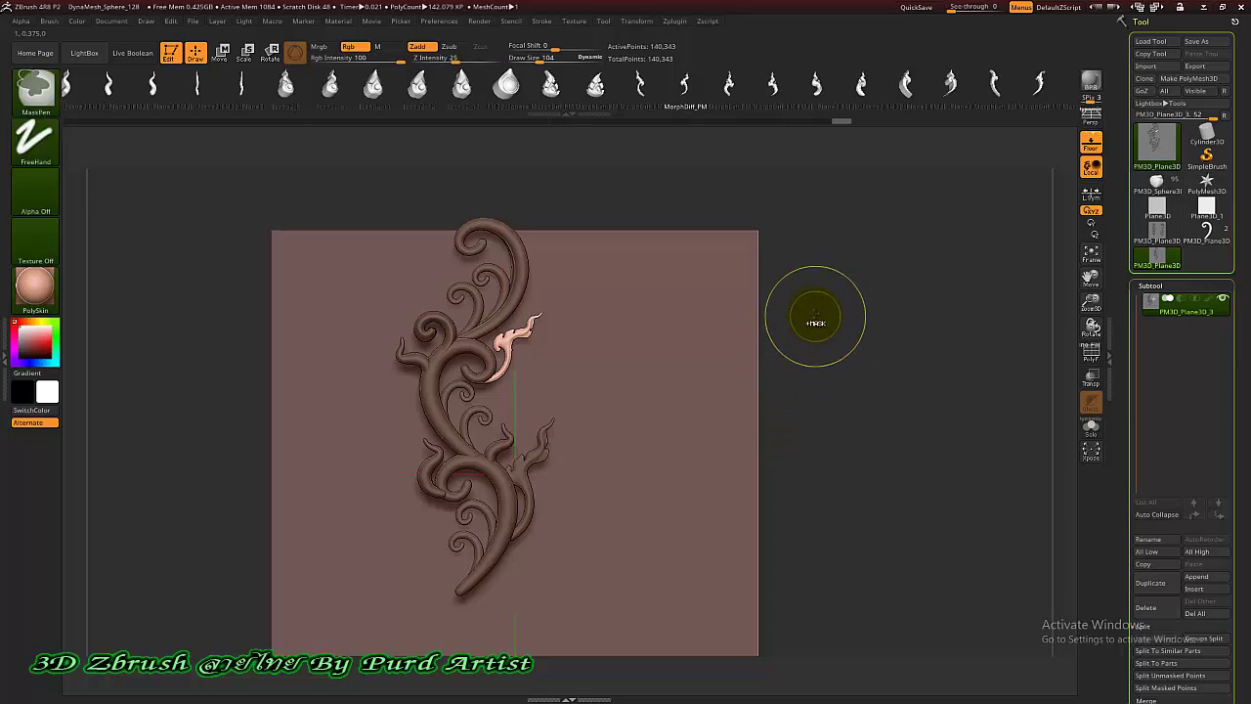
ctrl+drag(815, 322, 812, 337)
alt+drag(830, 385, 847, 389)
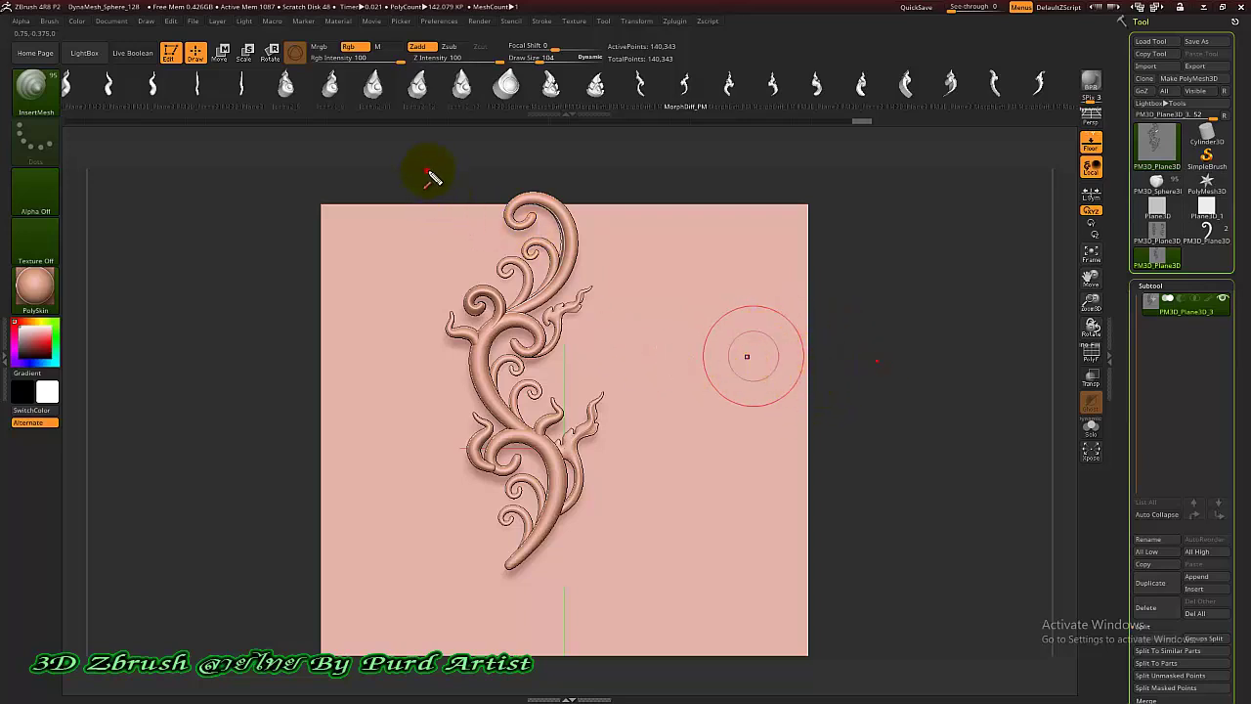
drag(431, 176, 511, 306)
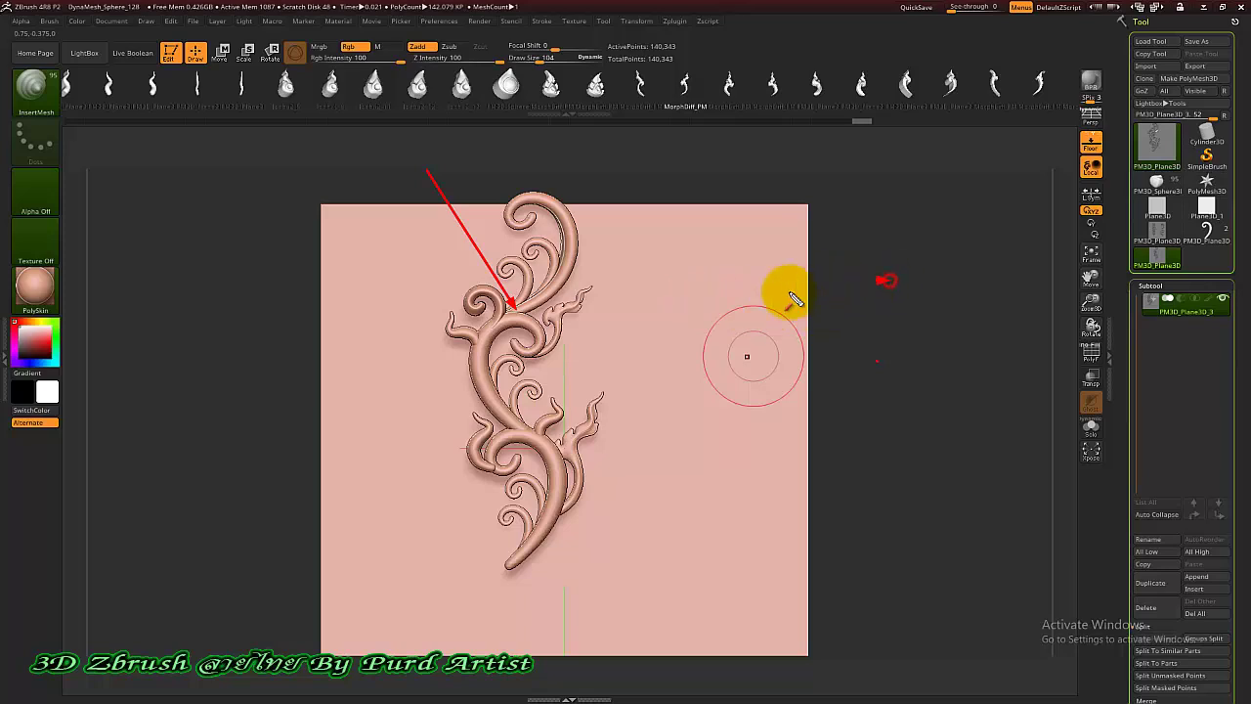
drag(795, 300, 723, 298)
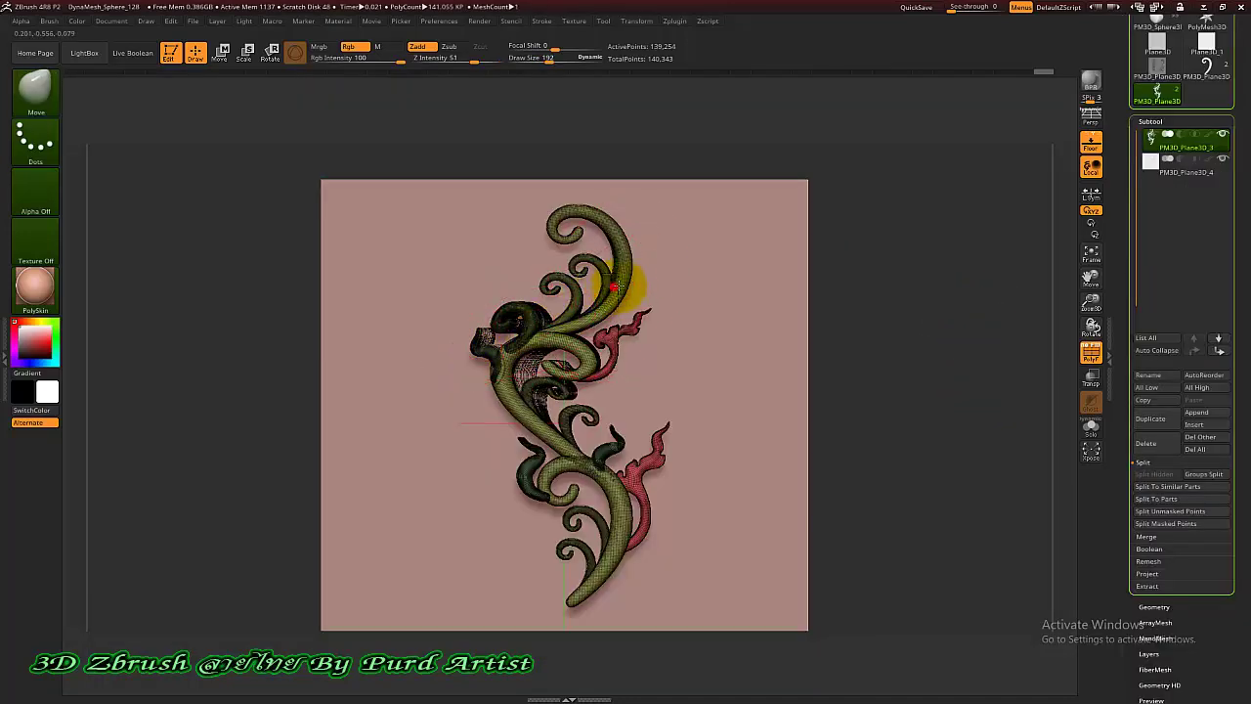
Move-brush the upper curls, left stem, lower-right curve, bottom tail and top curl into new shapes
mouse_move(619, 279)
mouse_down()
mouse_move(665, 279)
mouse_move(606, 415)
mouse_move(607, 476)
mouse_up()
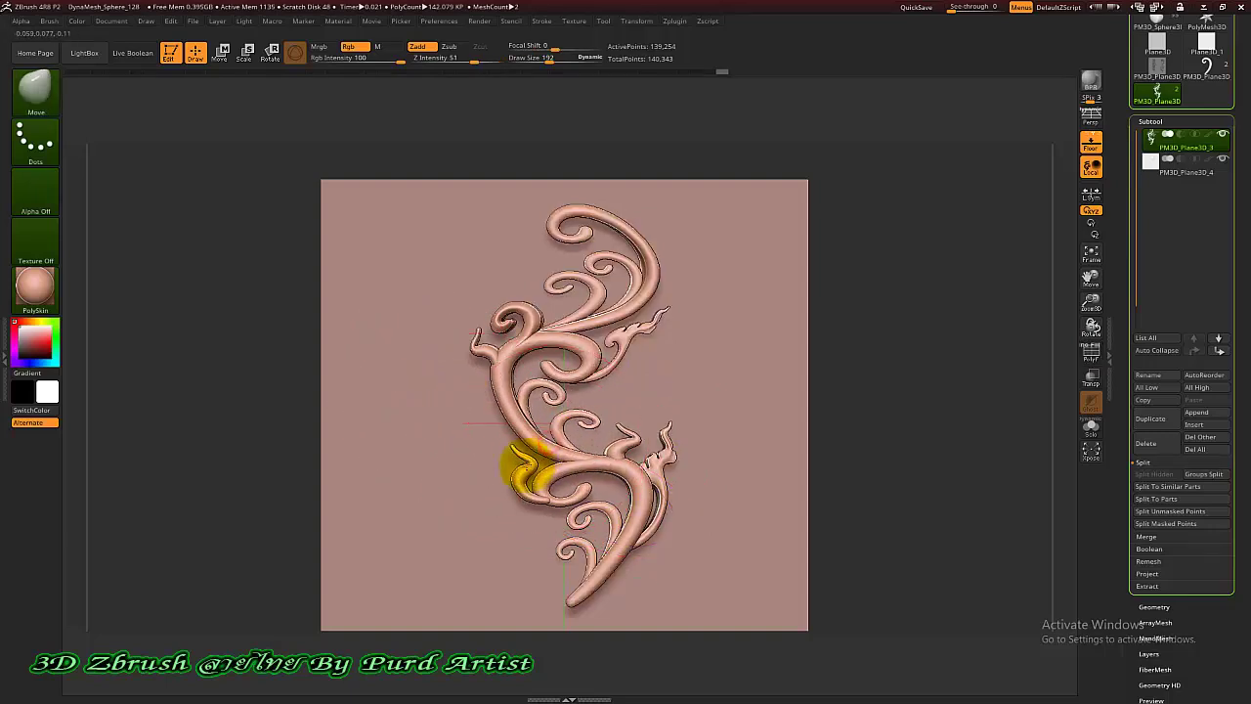
mouse_move(523, 467)
mouse_down()
mouse_move(511, 399)
mouse_move(461, 397)
mouse_up()
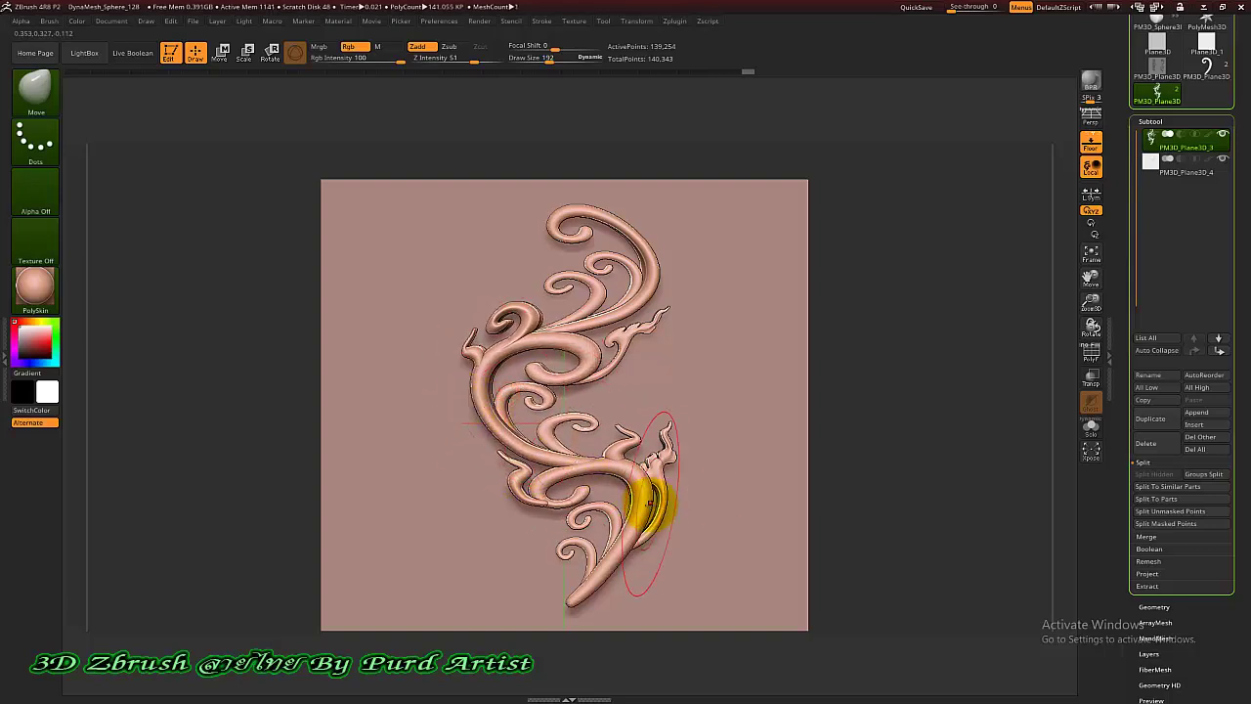
drag(648, 503, 671, 531)
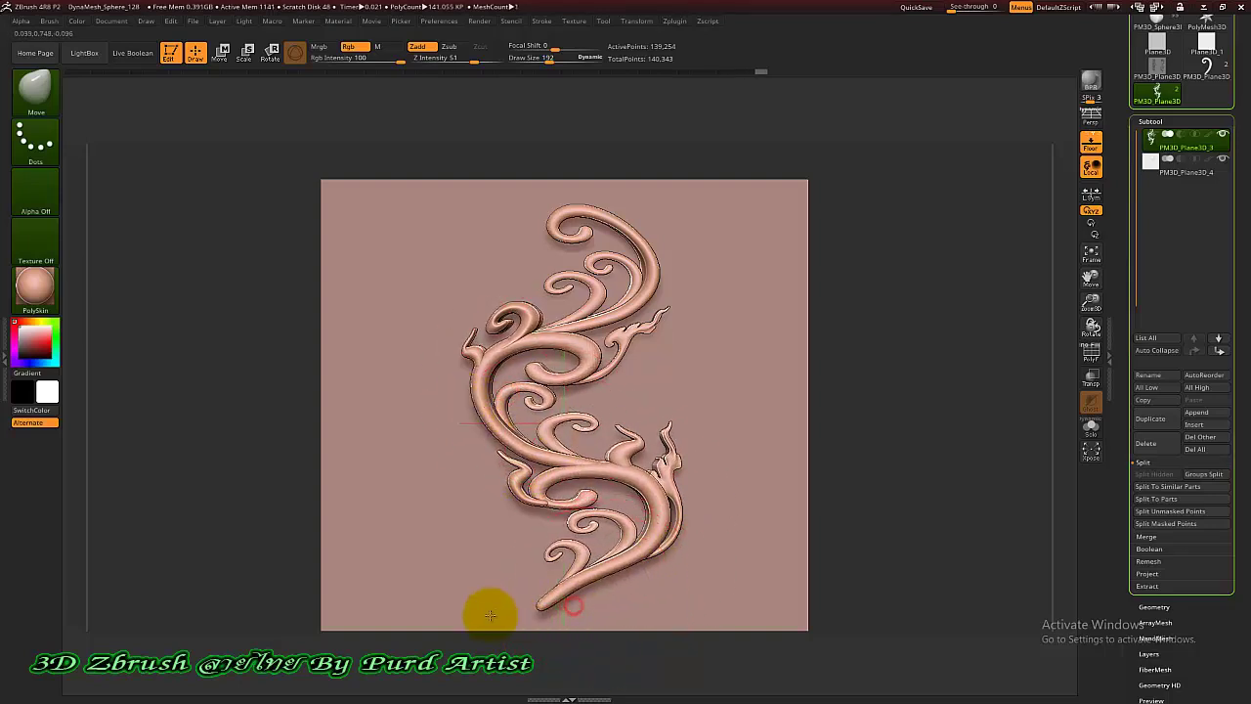
drag(490, 615, 414, 619)
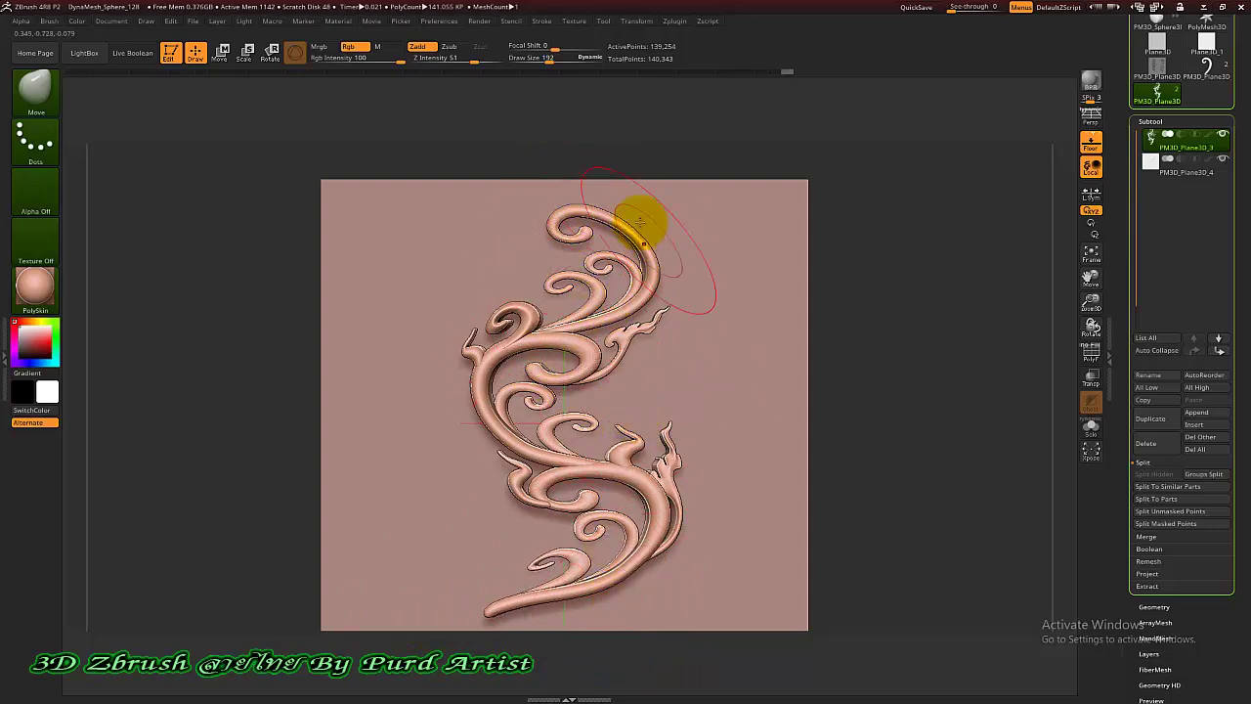
drag(631, 224, 648, 209)
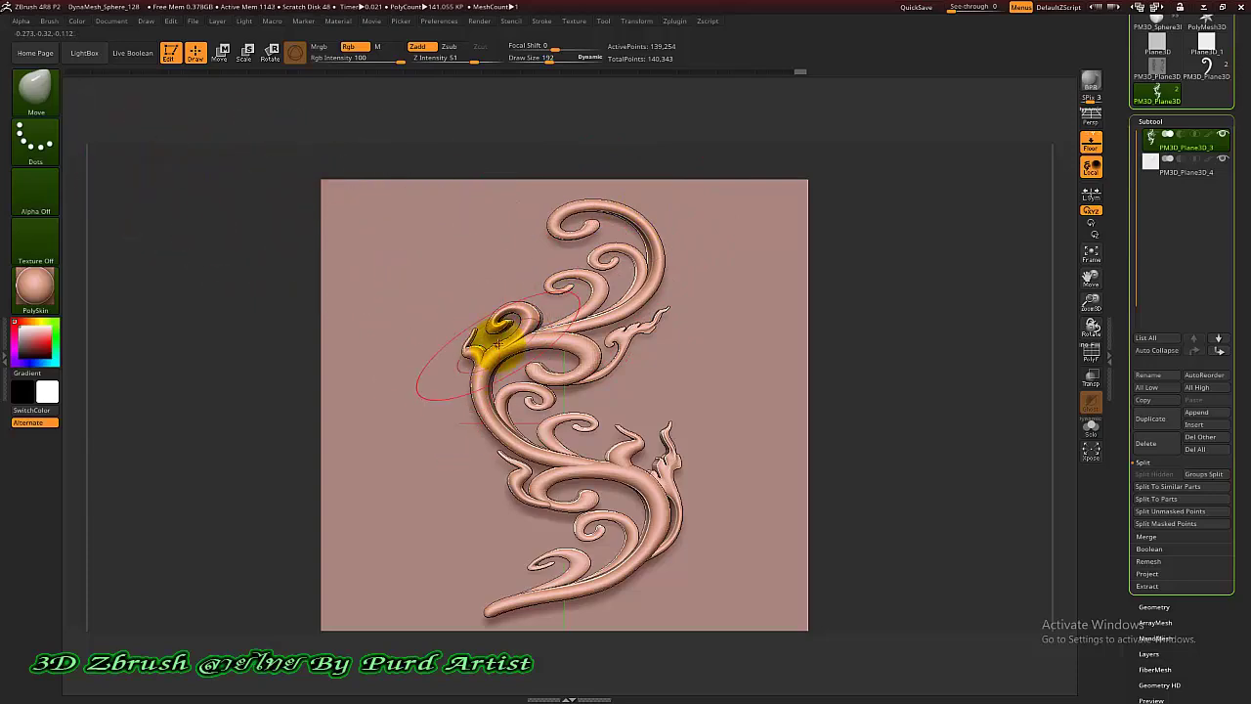
click(35, 90)
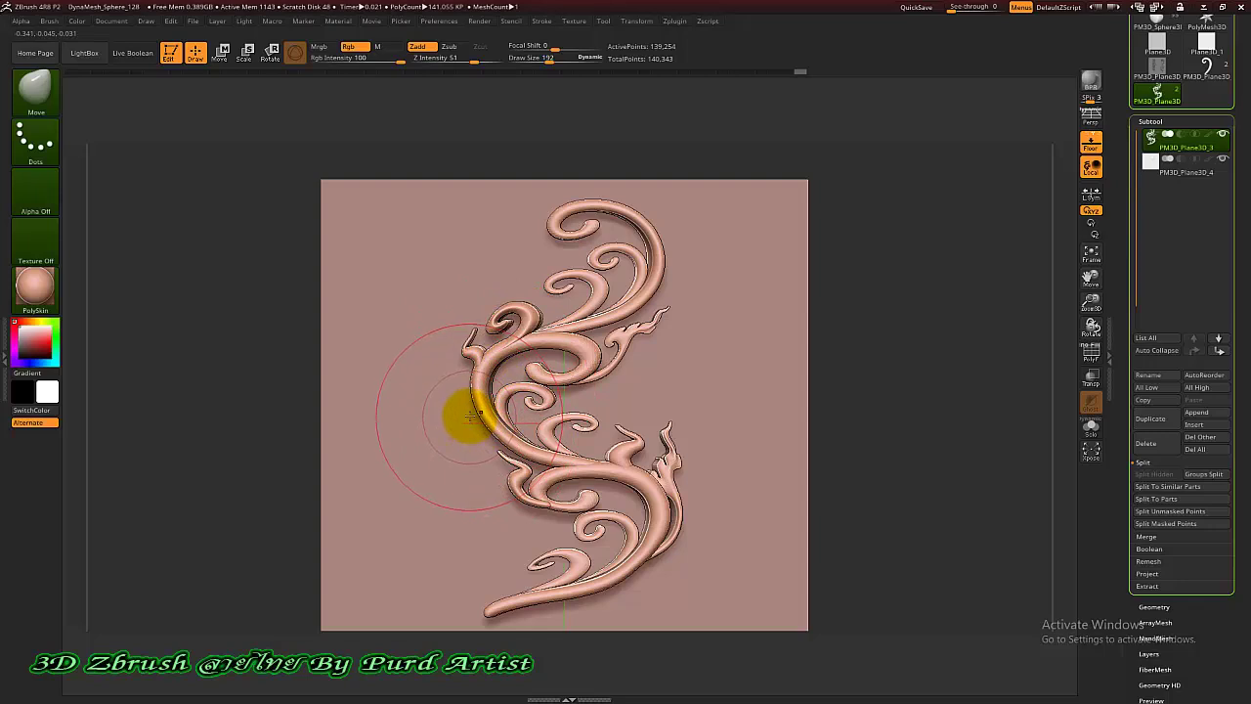
key(plus)
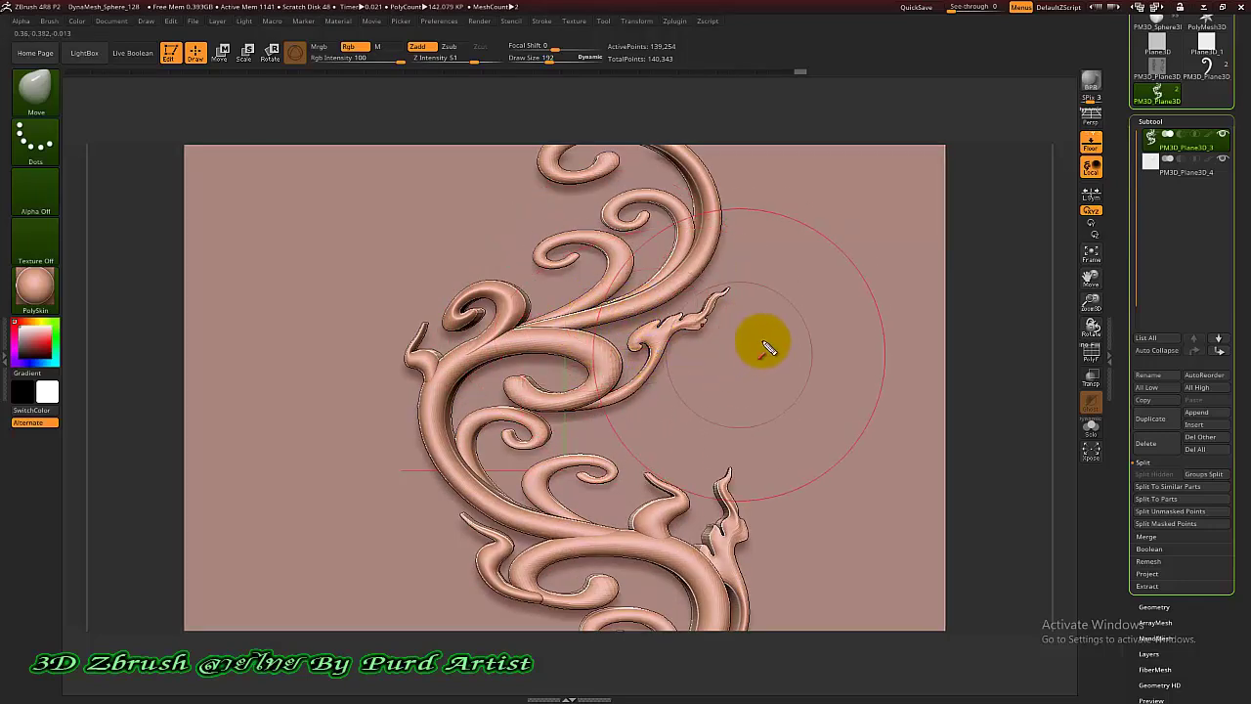
Pull the ornament's left tip into a pointed upward spike
drag(829, 339, 715, 335)
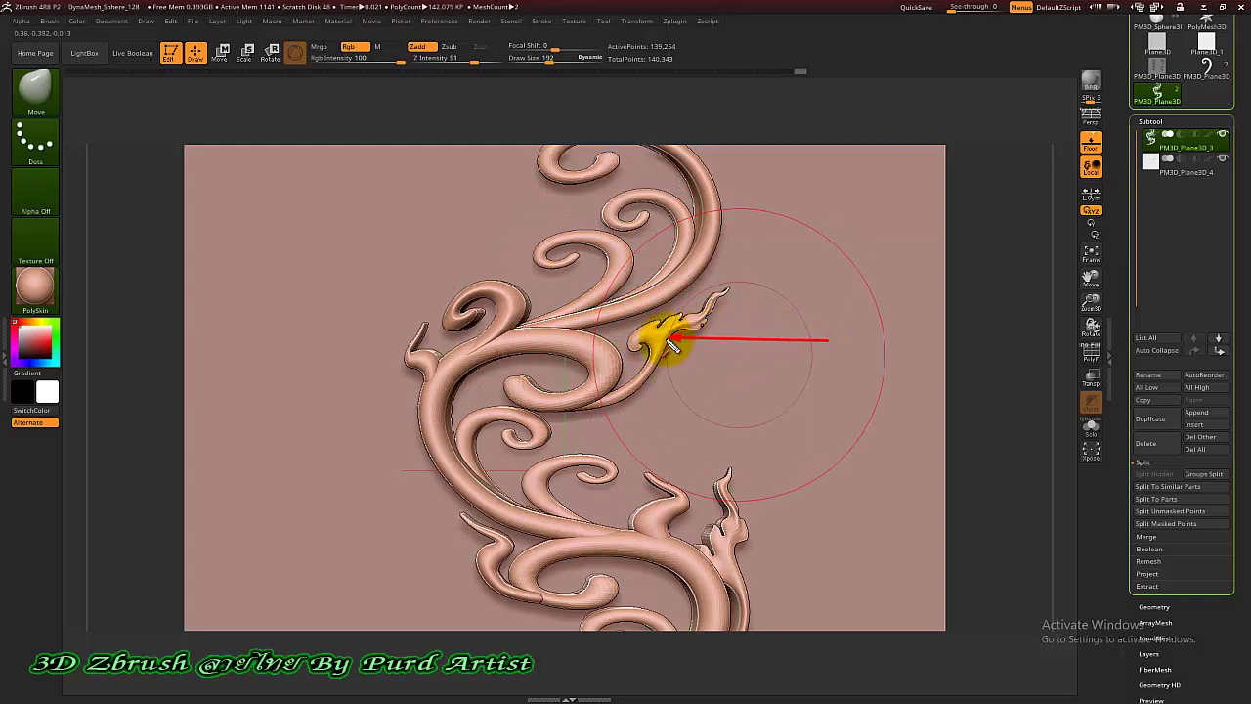
click(330, 306)
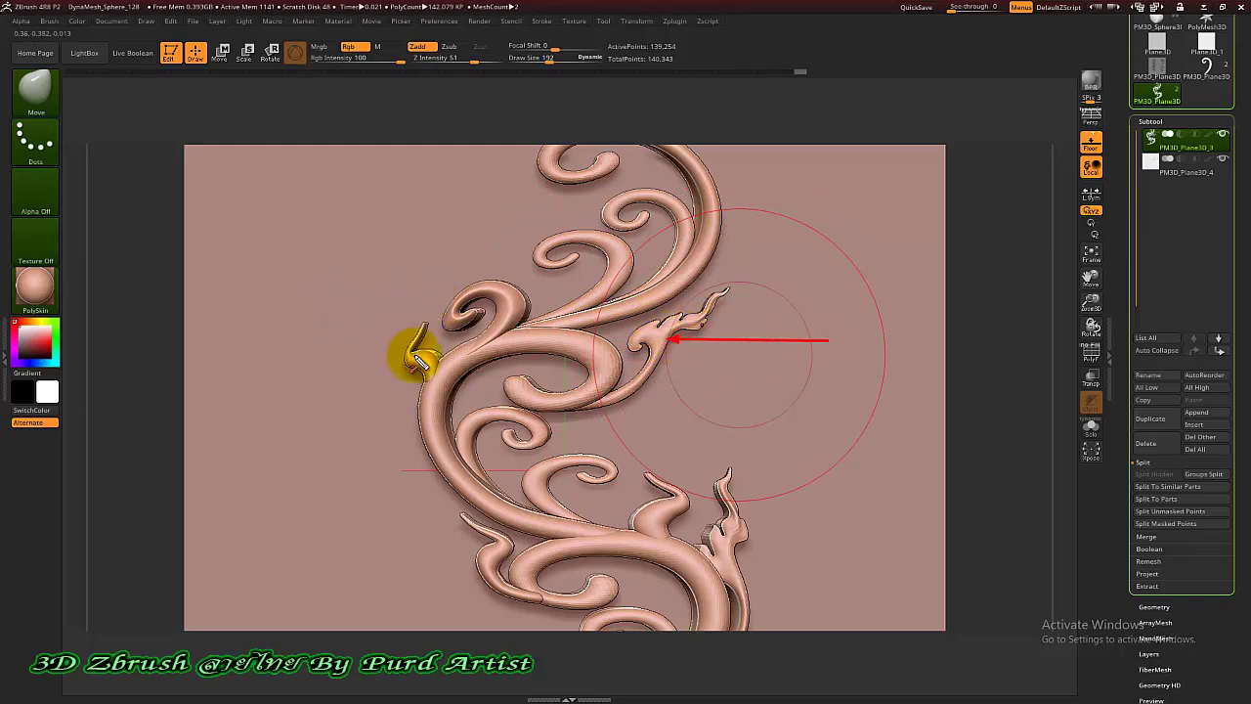
drag(415, 344, 419, 325)
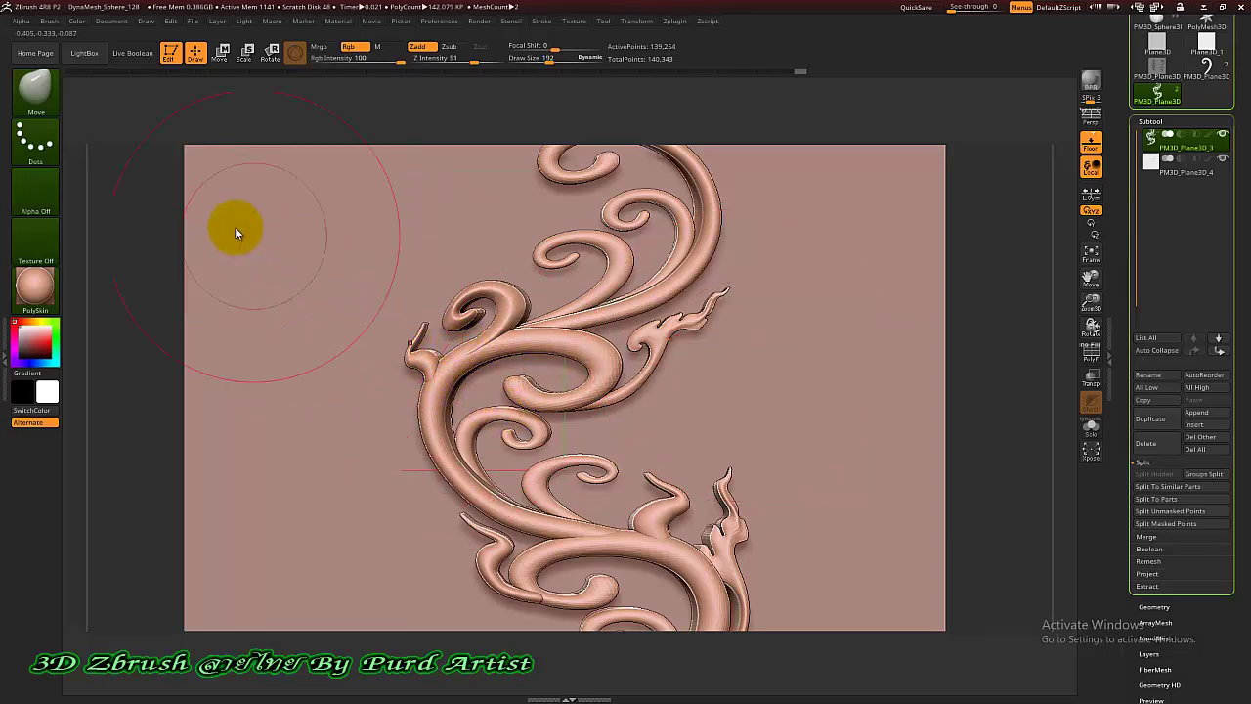
With a smaller standard Move brush, reshape the lower flame tips, body curl and tail
click(36, 91)
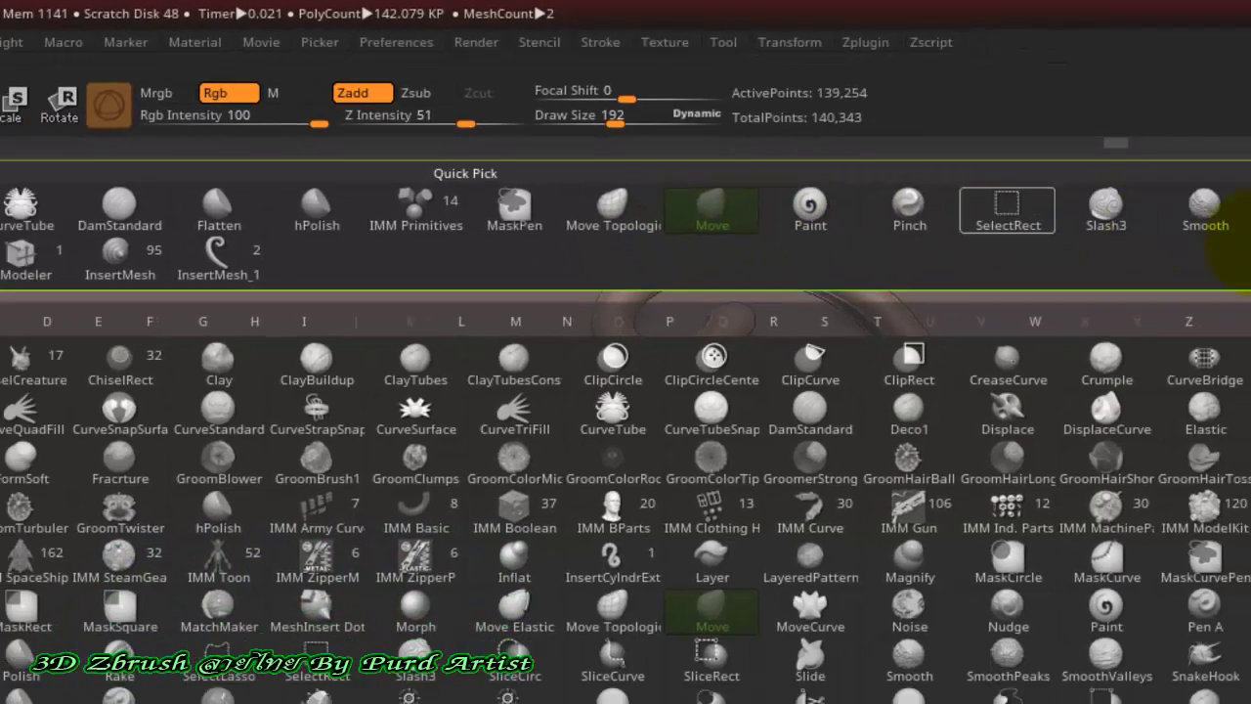
click(673, 275)
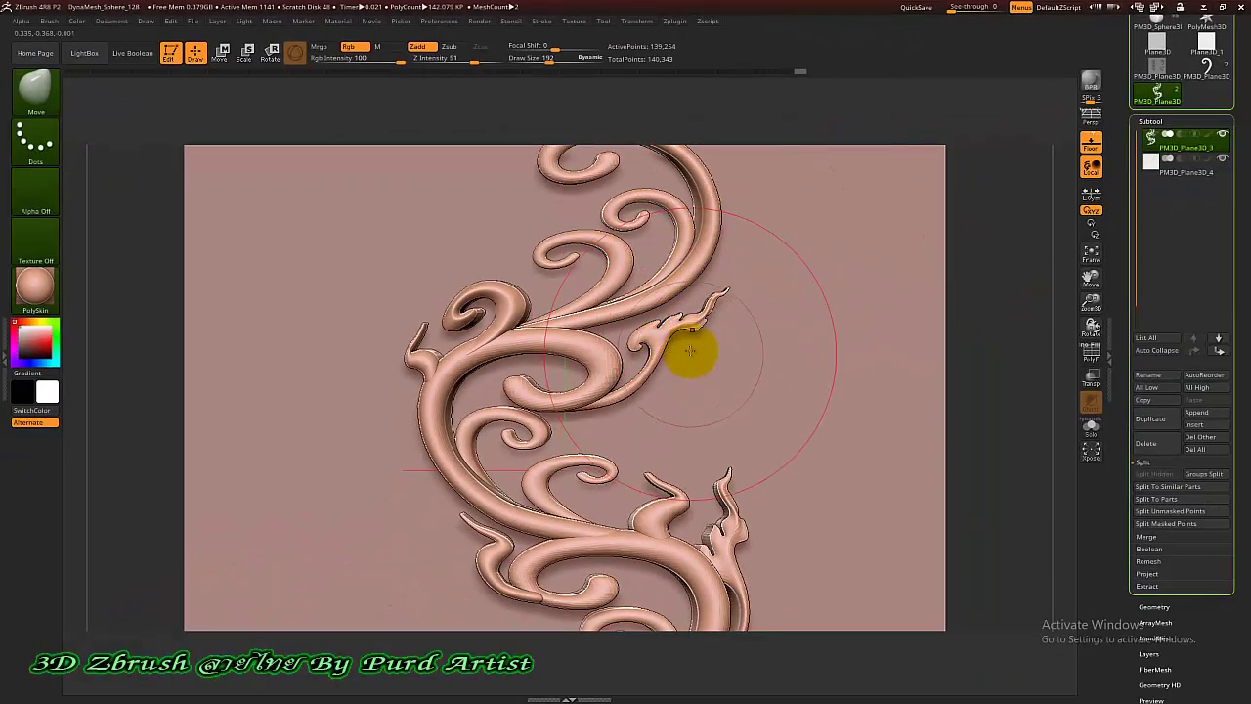
key(bracketleft)
key(bracketleft)
key(bracketleft)
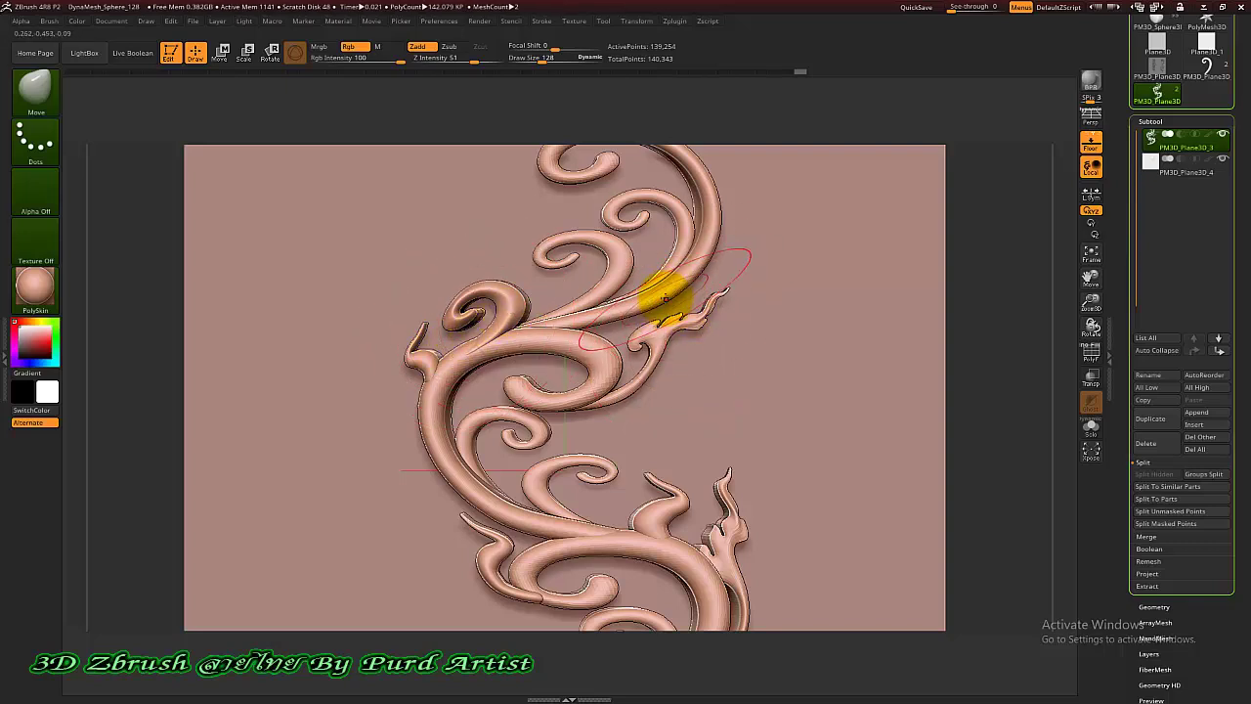
key(minus)
key(minus)
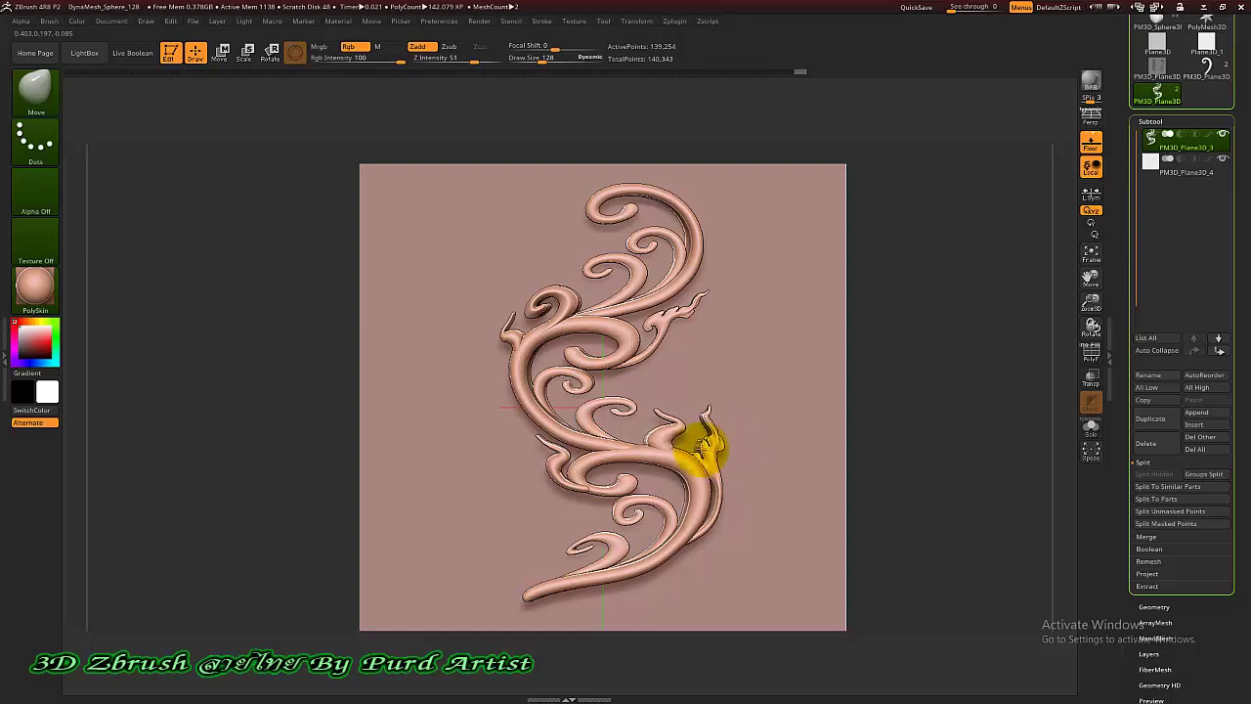
mouse_move(682, 419)
mouse_down()
mouse_move(731, 420)
mouse_move(698, 502)
mouse_move(740, 512)
mouse_up()
drag(662, 440, 660, 425)
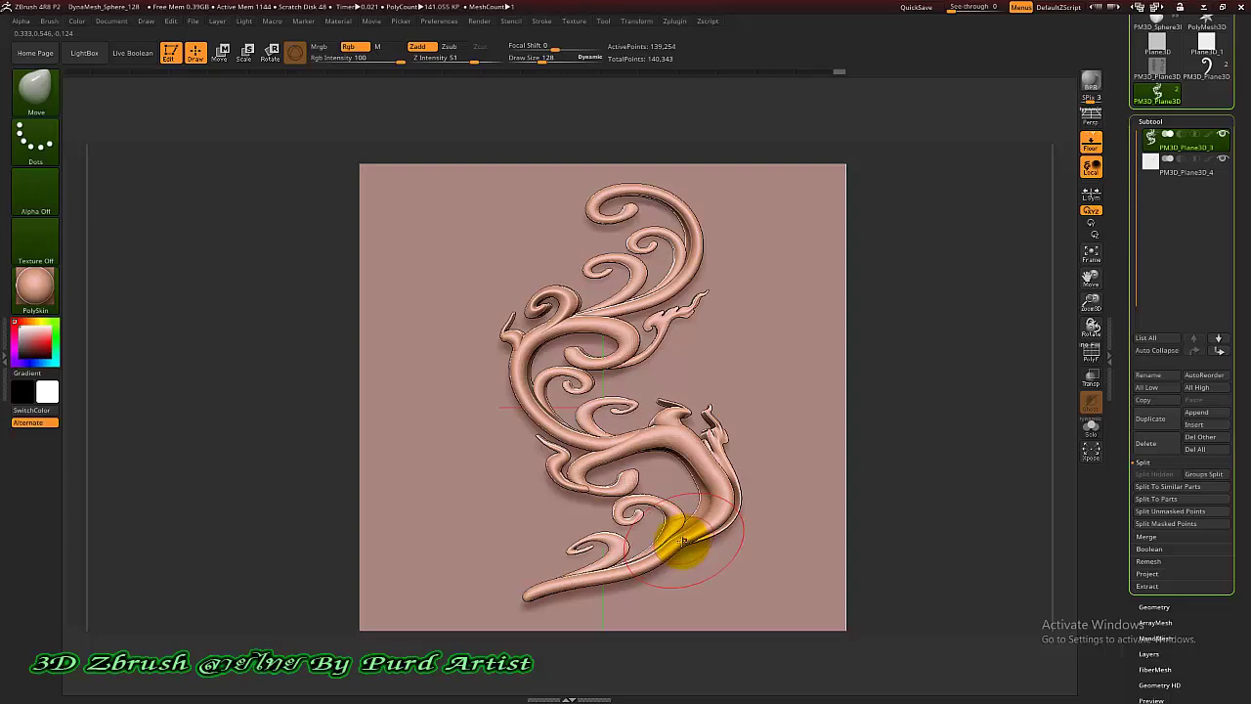
drag(713, 578, 573, 480)
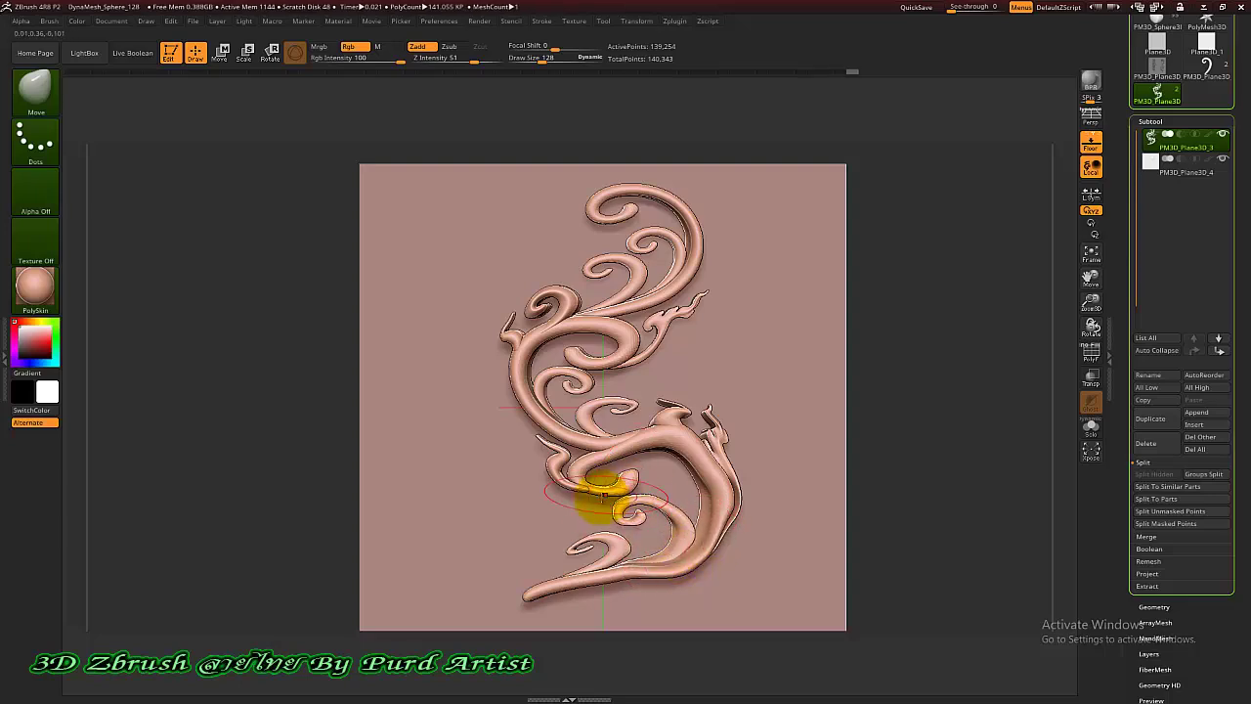
drag(573, 578, 489, 567)
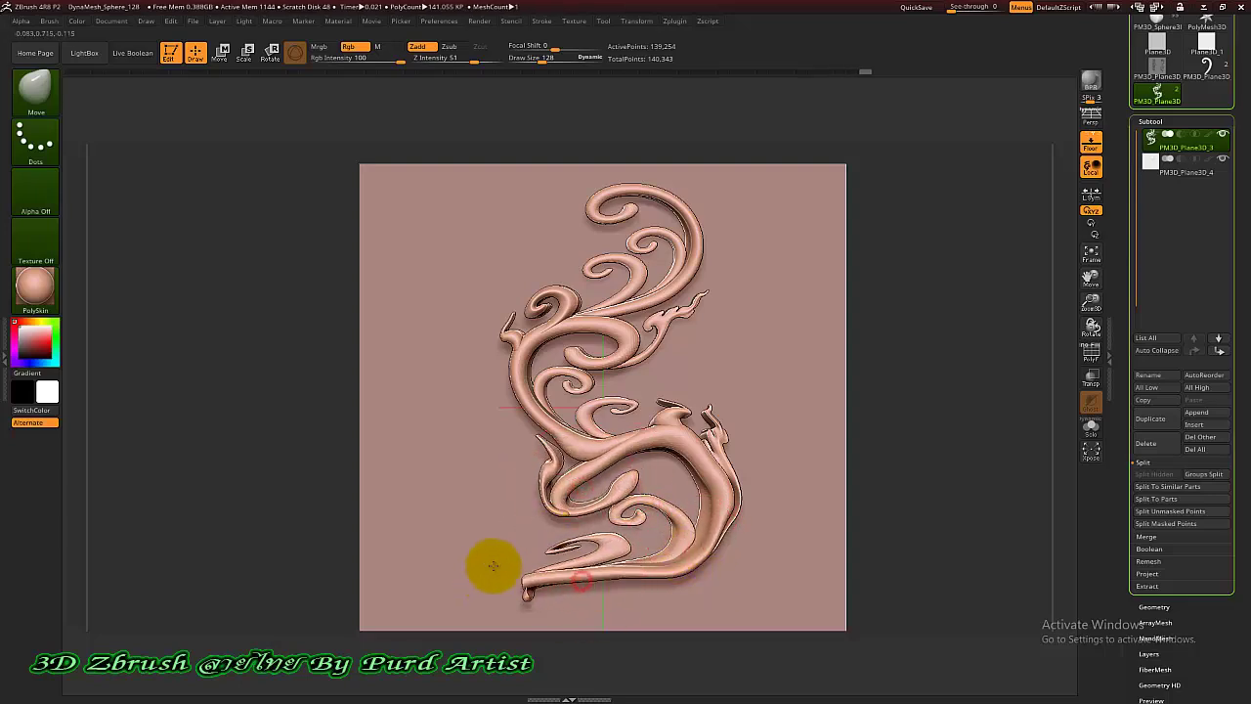
drag(651, 352, 710, 363)
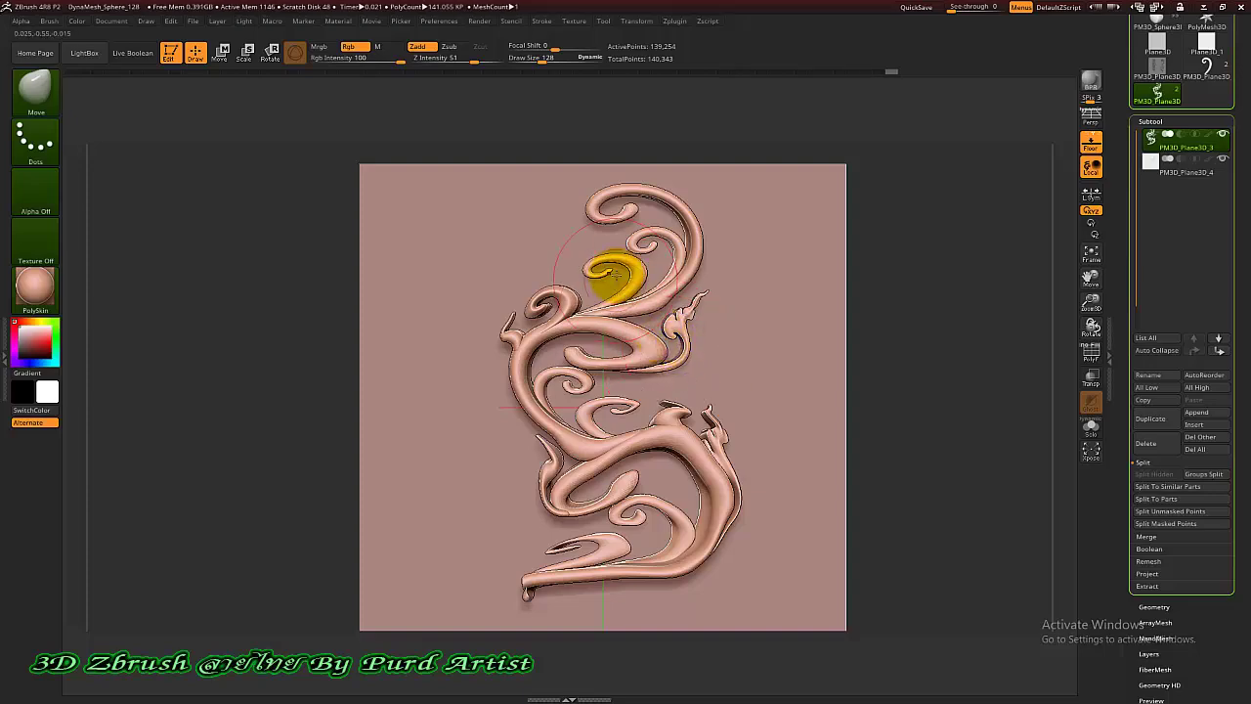
With Move Topological, drag the upper-left curl's pointed tip further out to the left
click(37, 93)
click(547, 104)
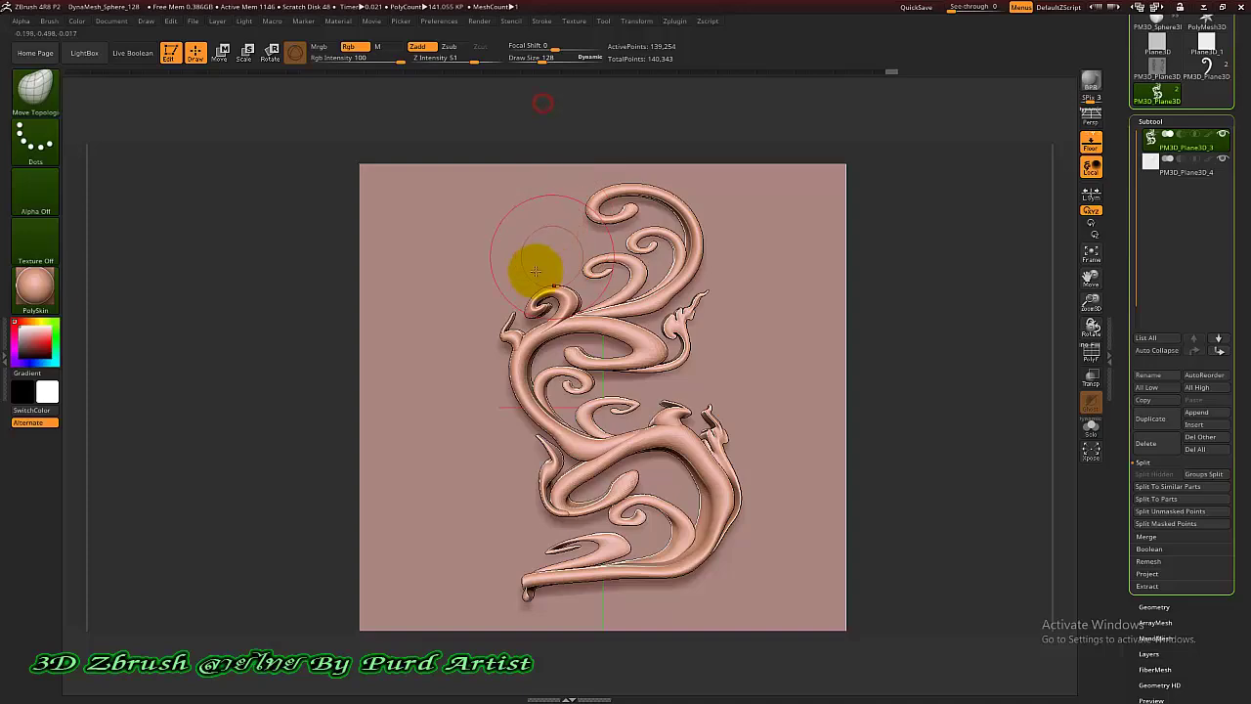
key(plus)
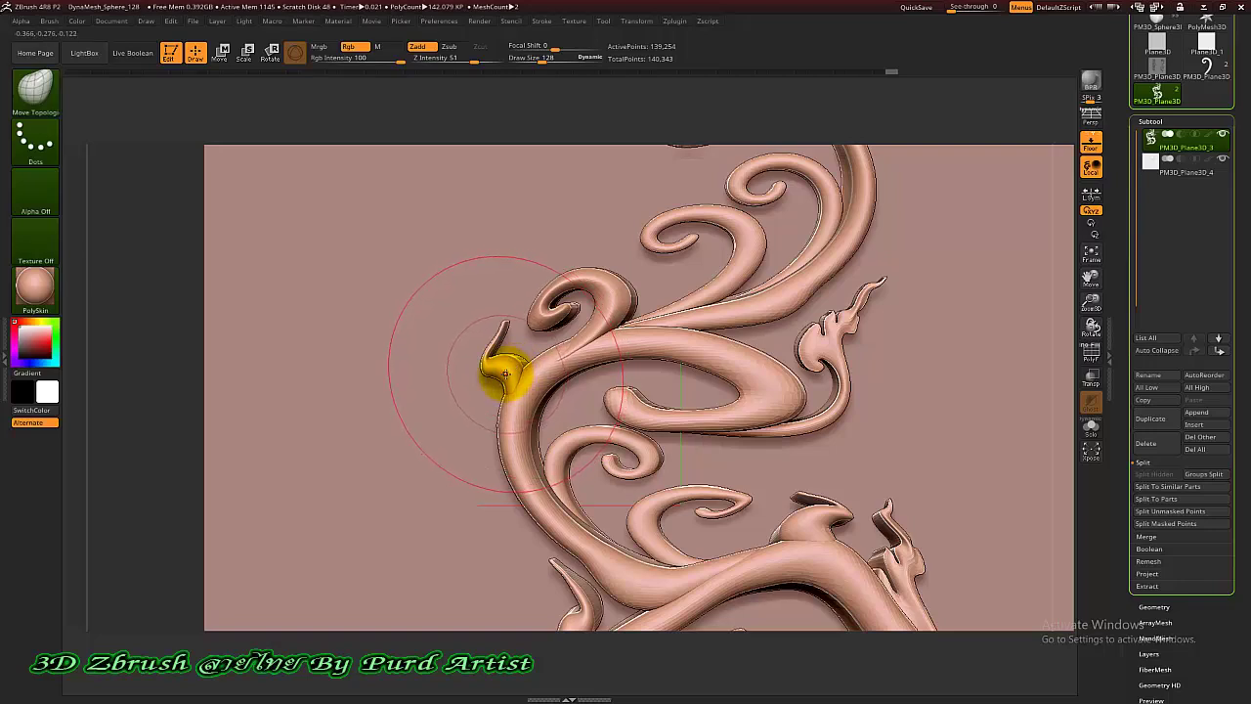
drag(407, 314, 460, 347)
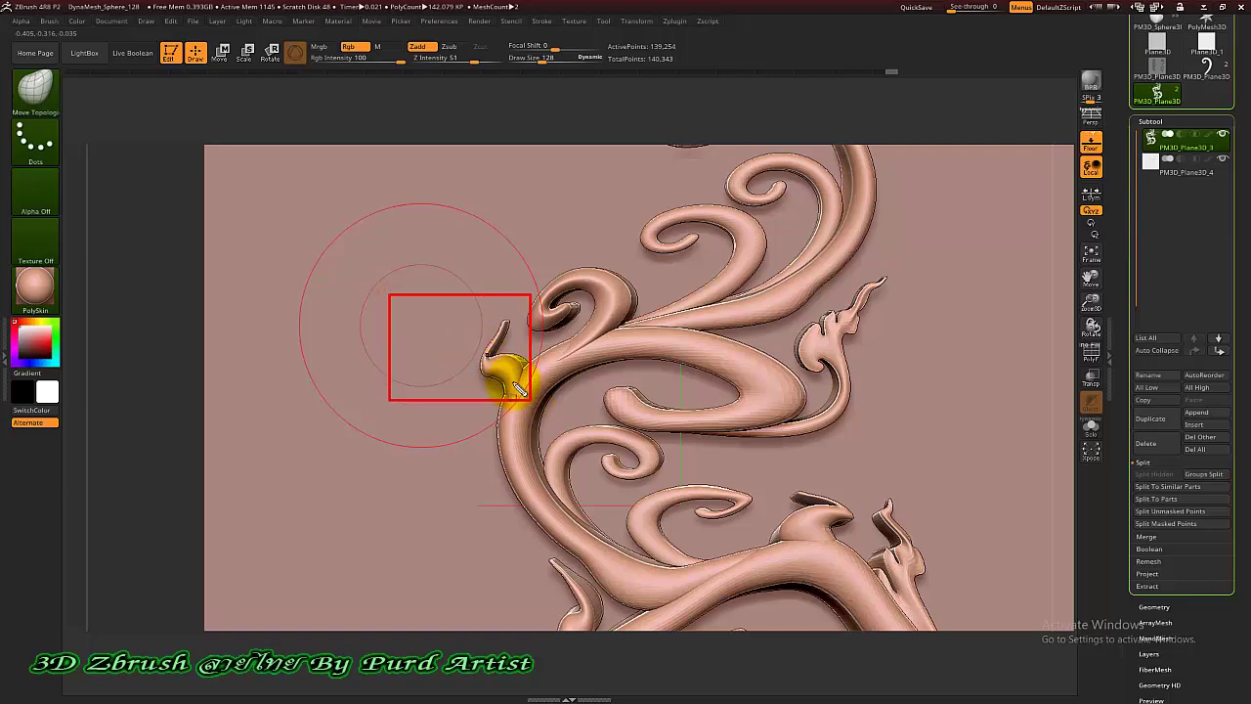
drag(511, 379, 508, 377)
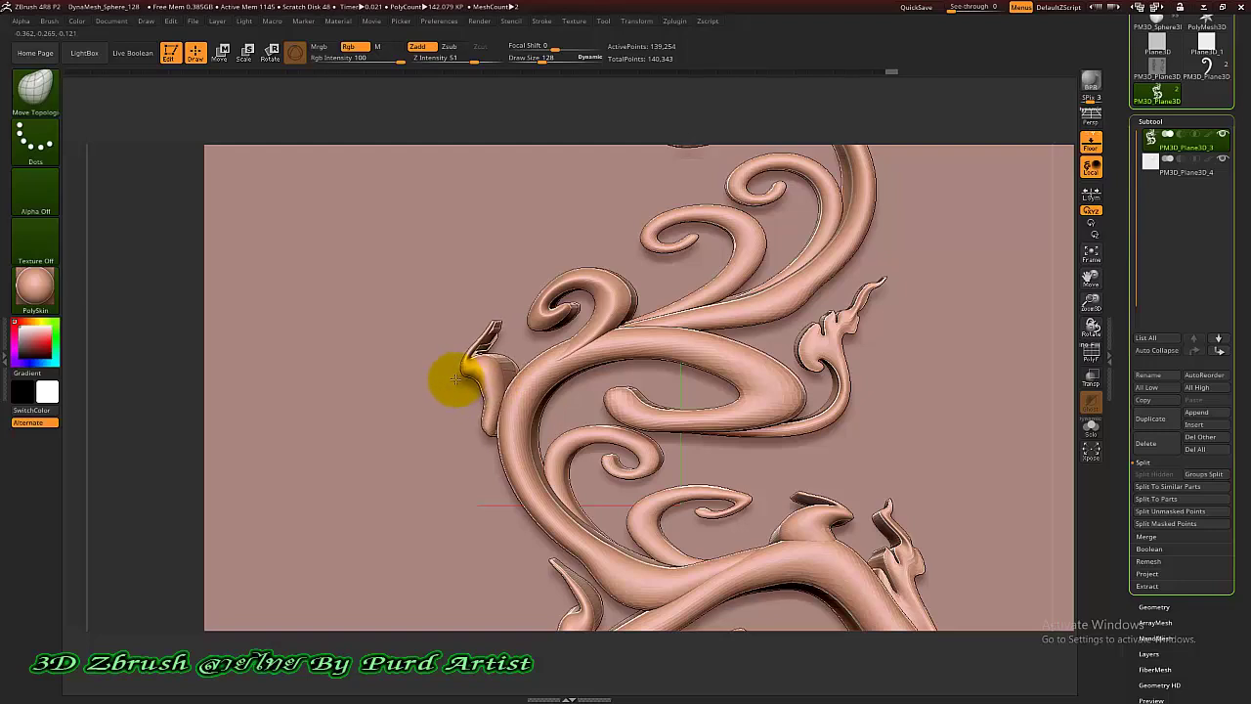
mouse_move(459, 381)
mouse_down()
mouse_move(416, 378)
mouse_move(486, 352)
mouse_up()
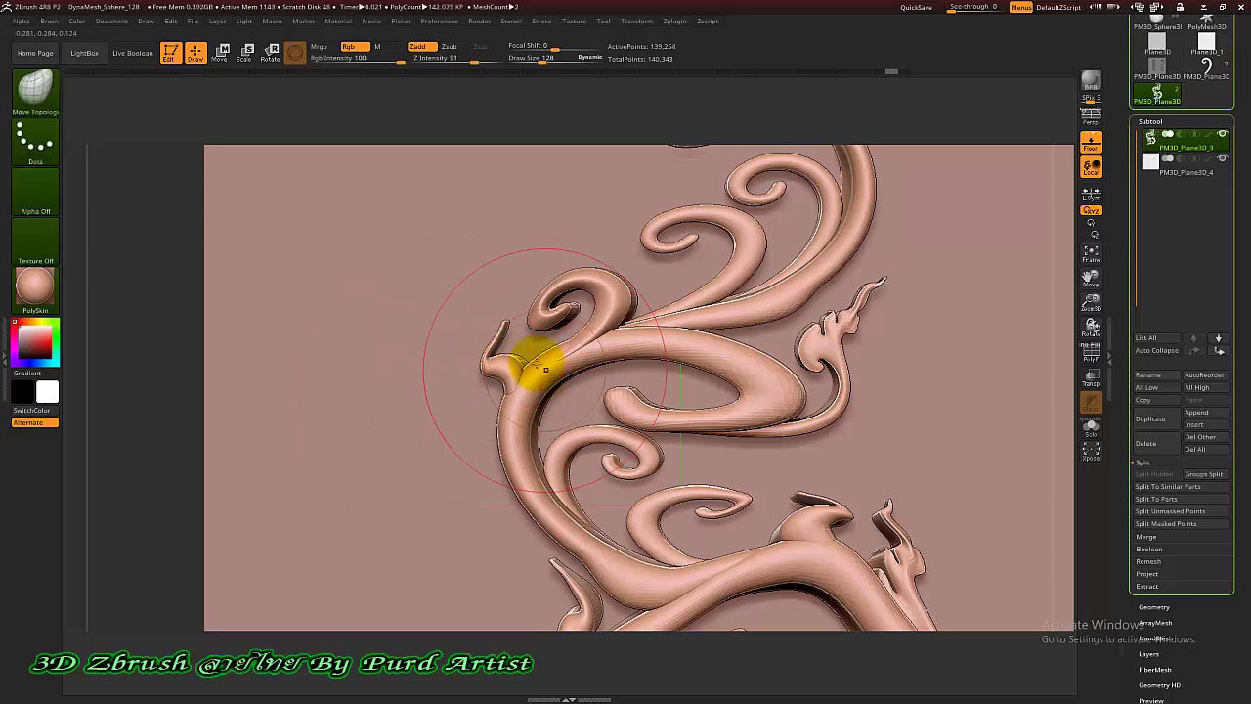
key(minus)
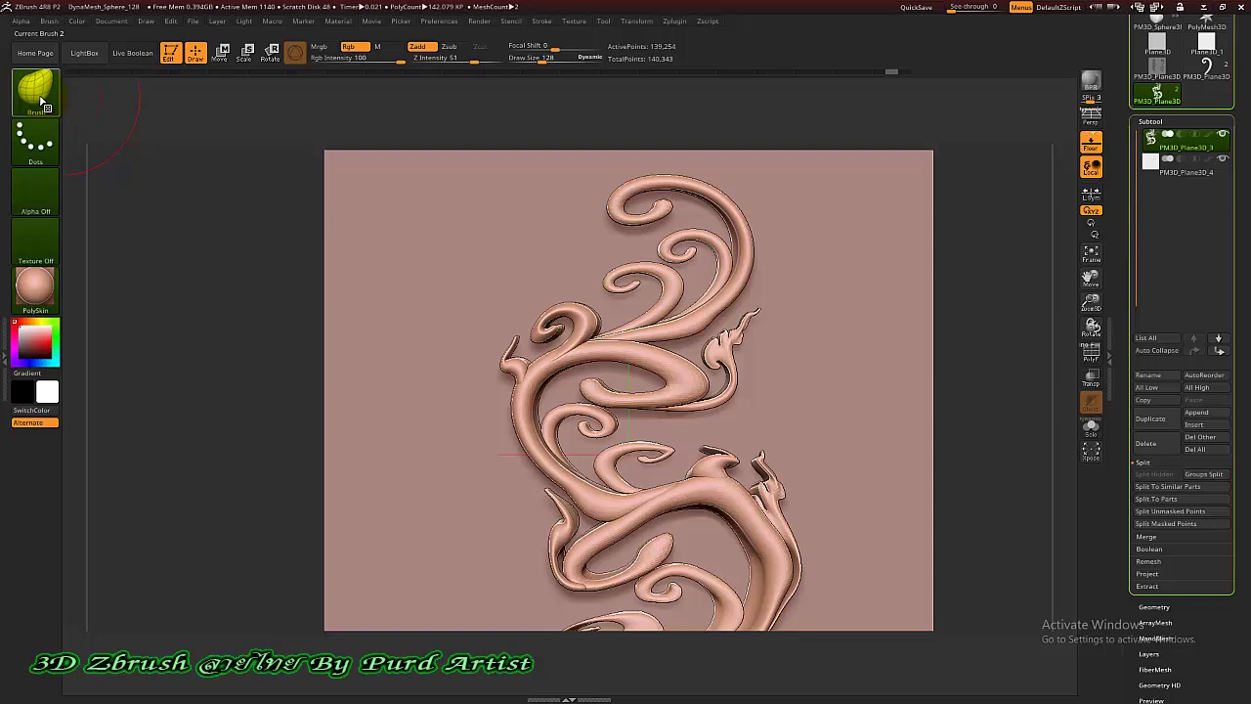
Using Move (BMV), widen the upper-right tendril and draw the middle loop up-left, then return to Move Topological
key(b)
key(m)
key(v)
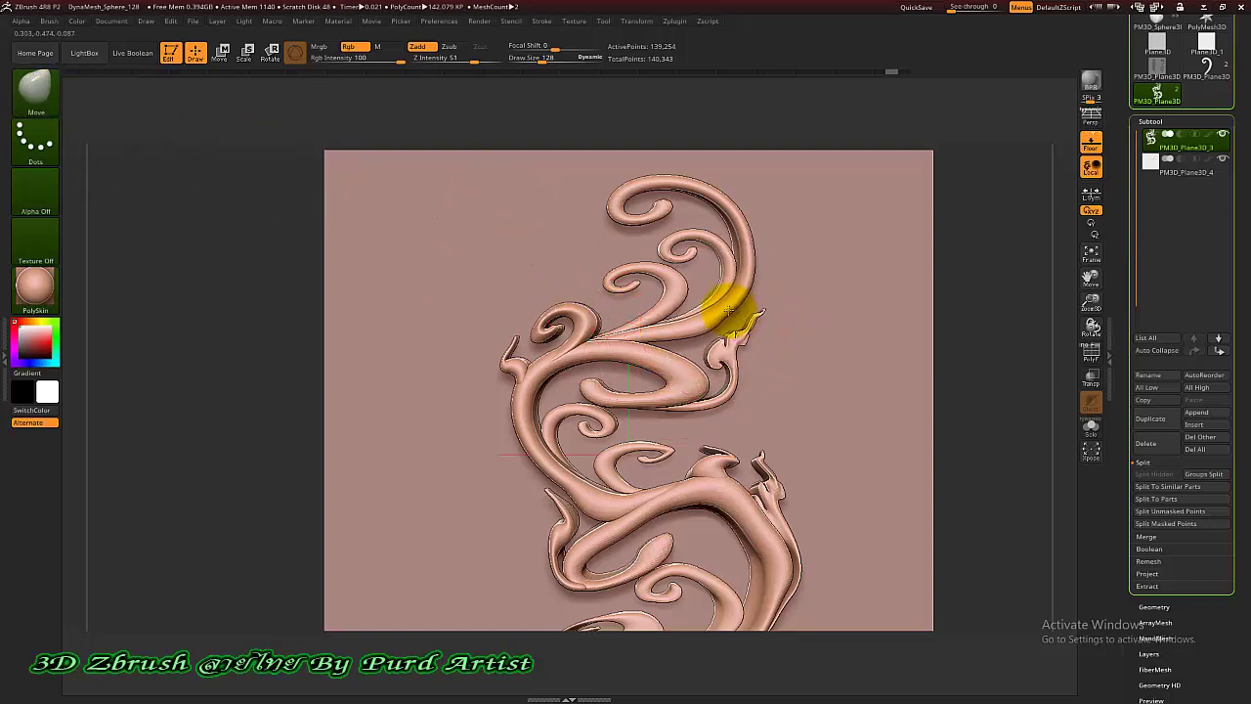
drag(740, 311, 796, 321)
drag(749, 245, 810, 212)
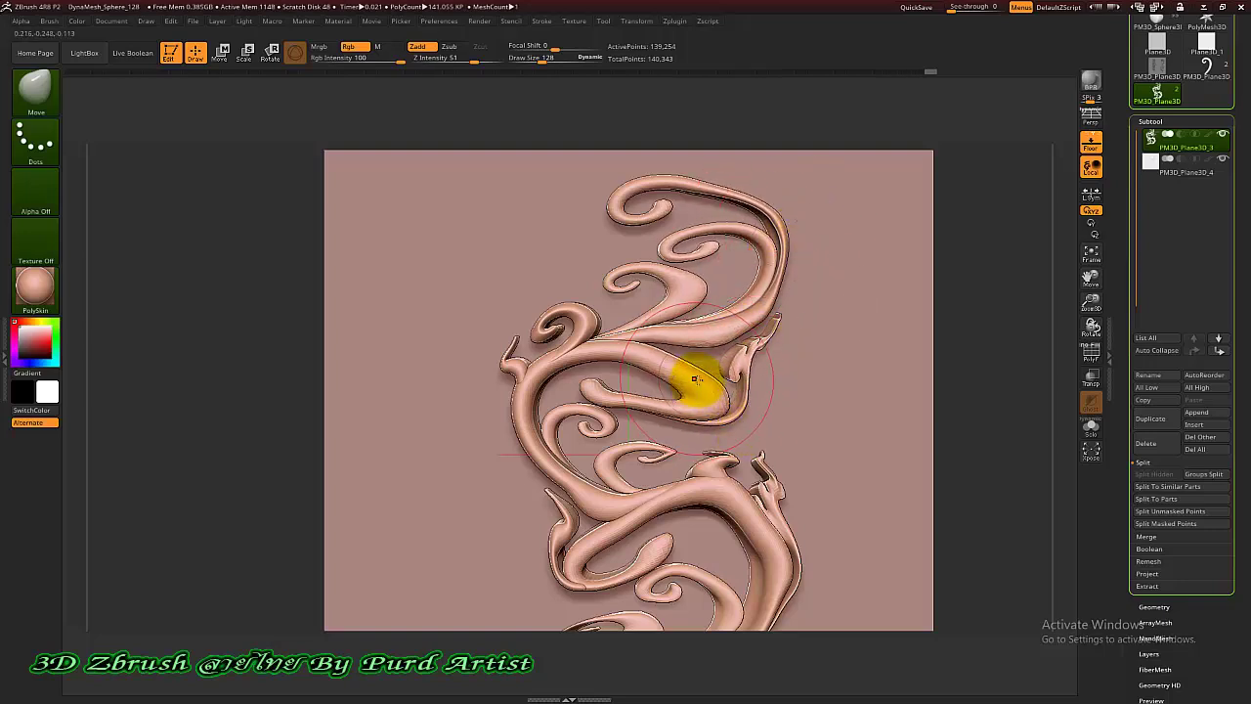
drag(700, 382, 653, 318)
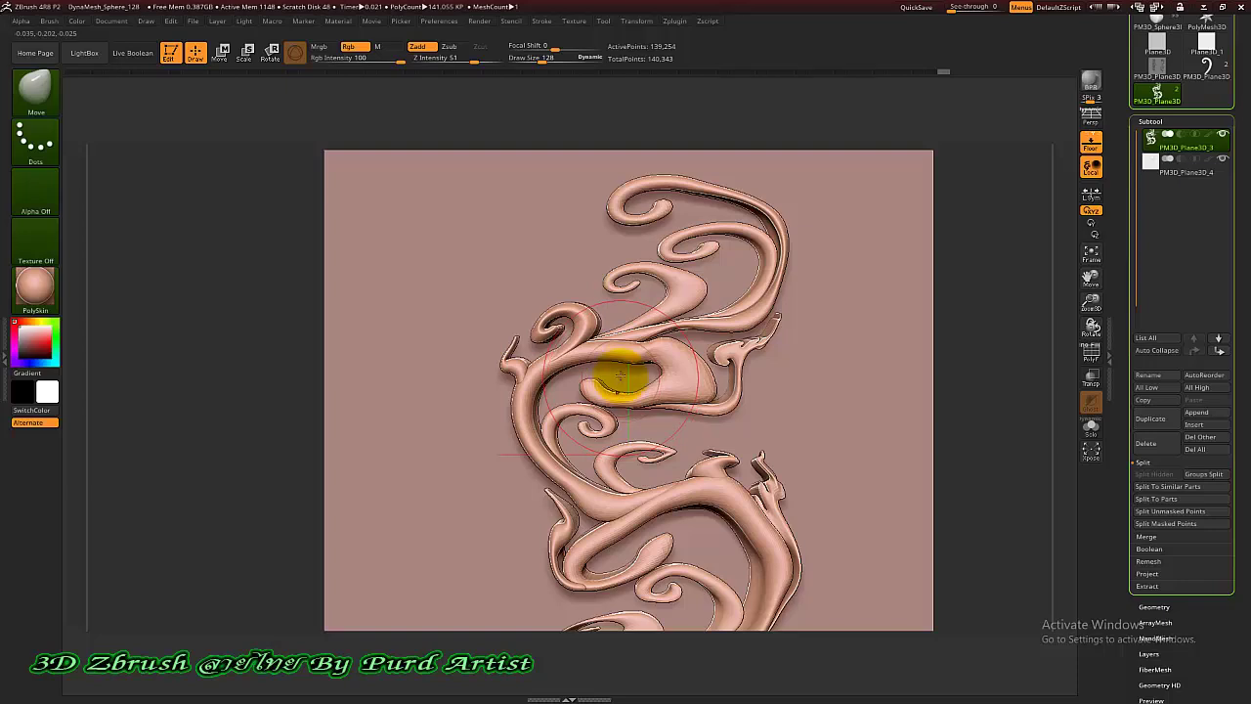
key(b)
key(m)
key(t)
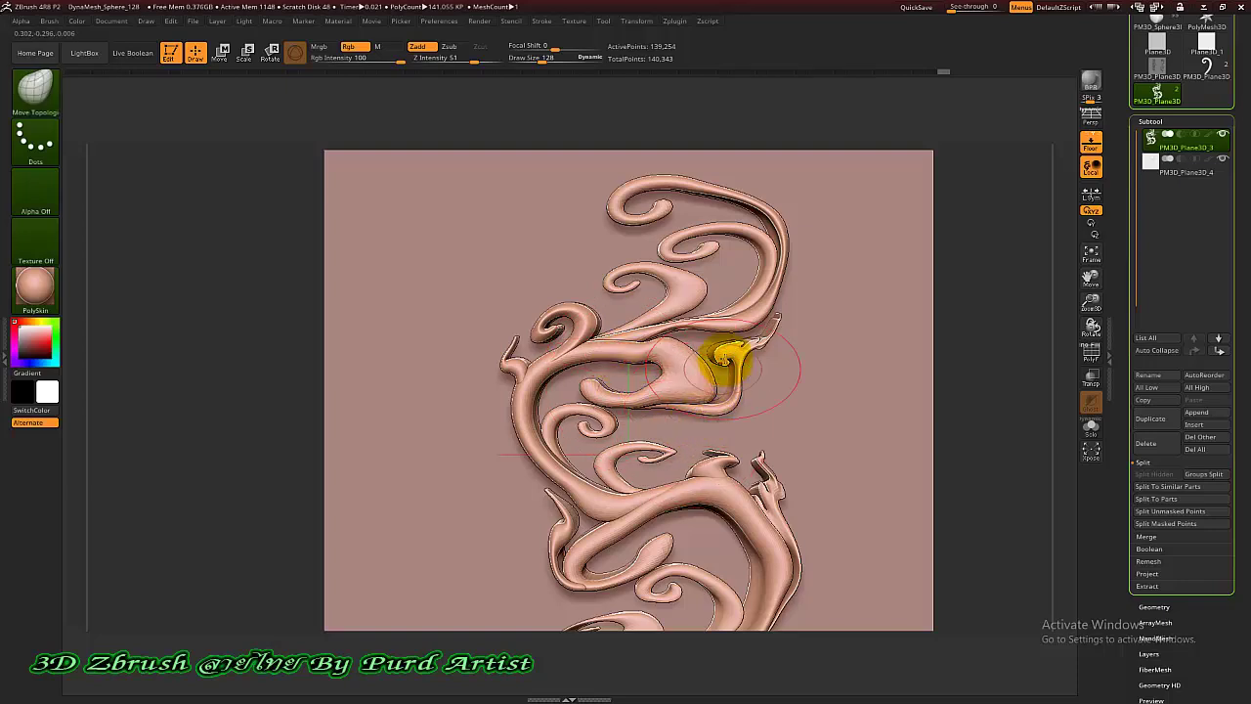